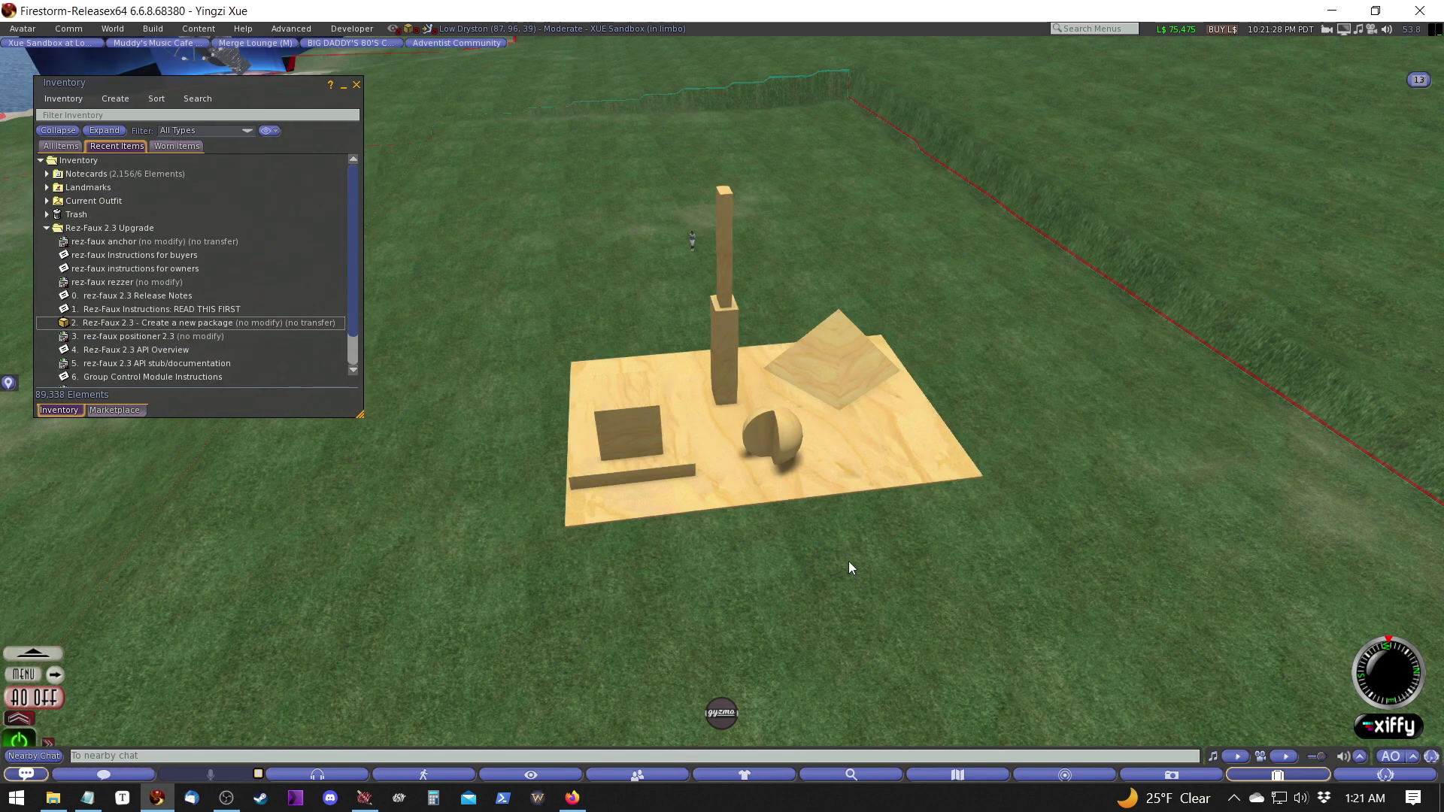
- View the wooden shapes build beside the expanded Rez-Faux 2.3 Upgrade inventory folder
scroll(850, 567, up, 2)
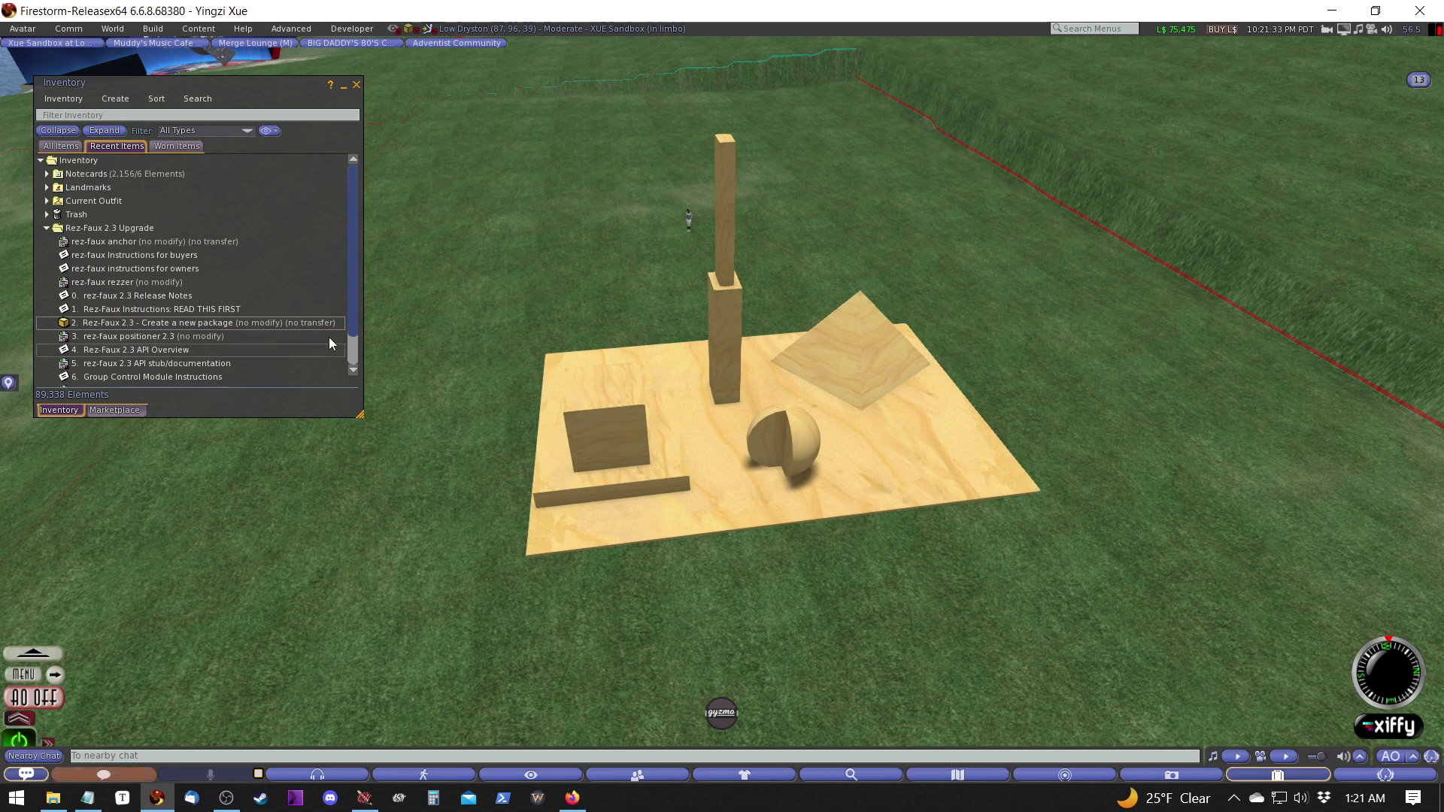
- Rez a '2. Rez-Faux 2.3 - Create a new package' box on the ground beside the build
drag(212, 322, 761, 549)
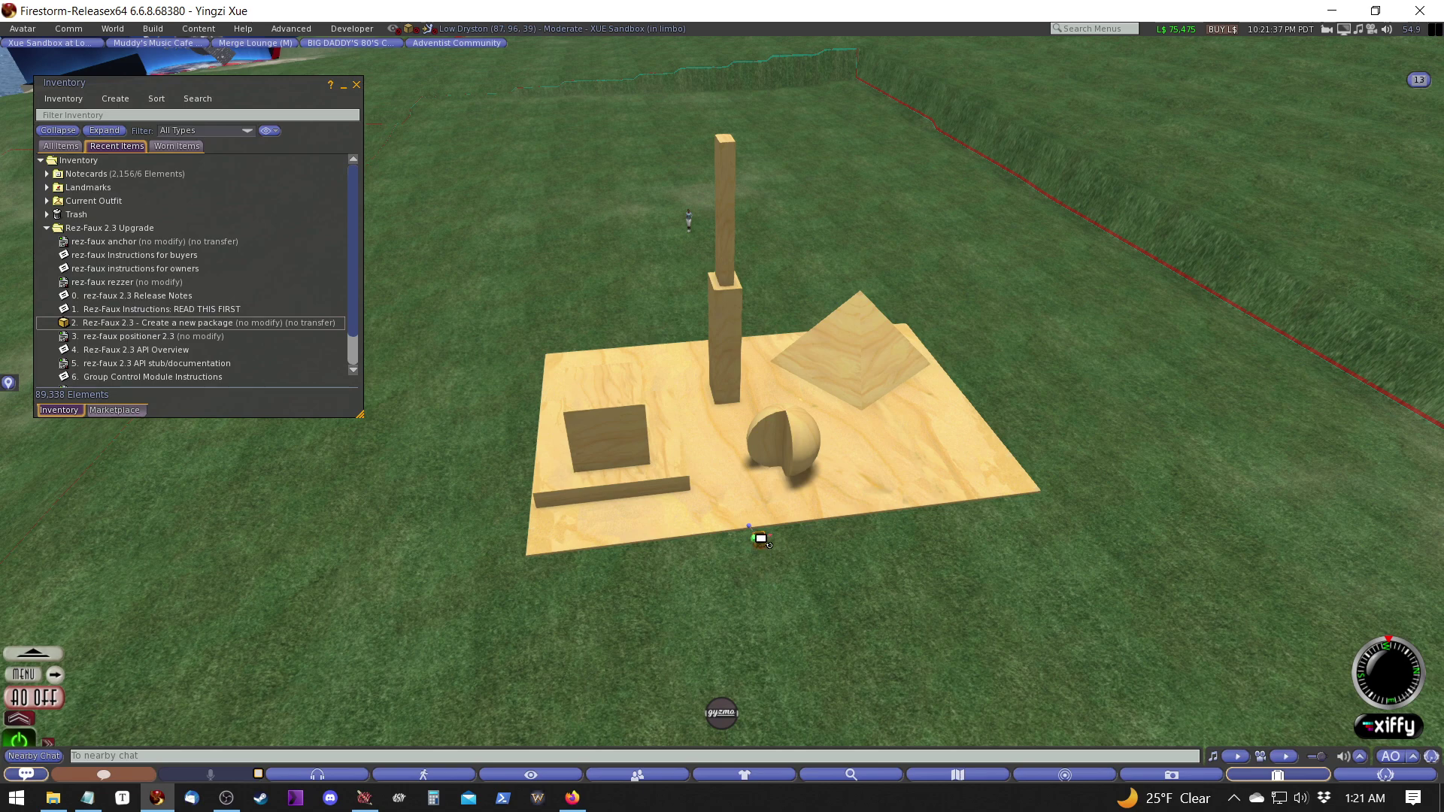
alt+click(759, 536)
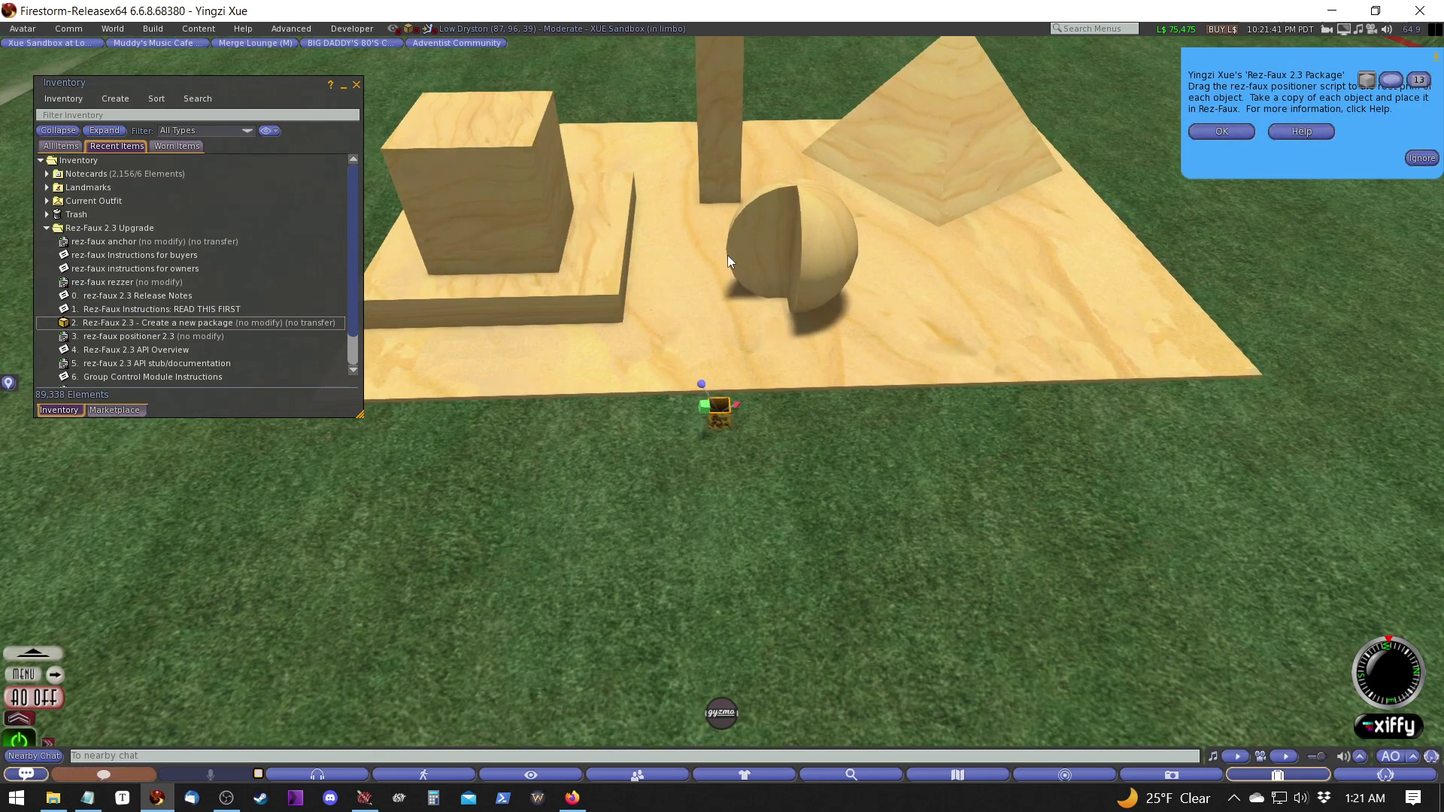
click(1221, 134)
- Edit the package box and move it out in front of the wooden build
right_click(718, 413)
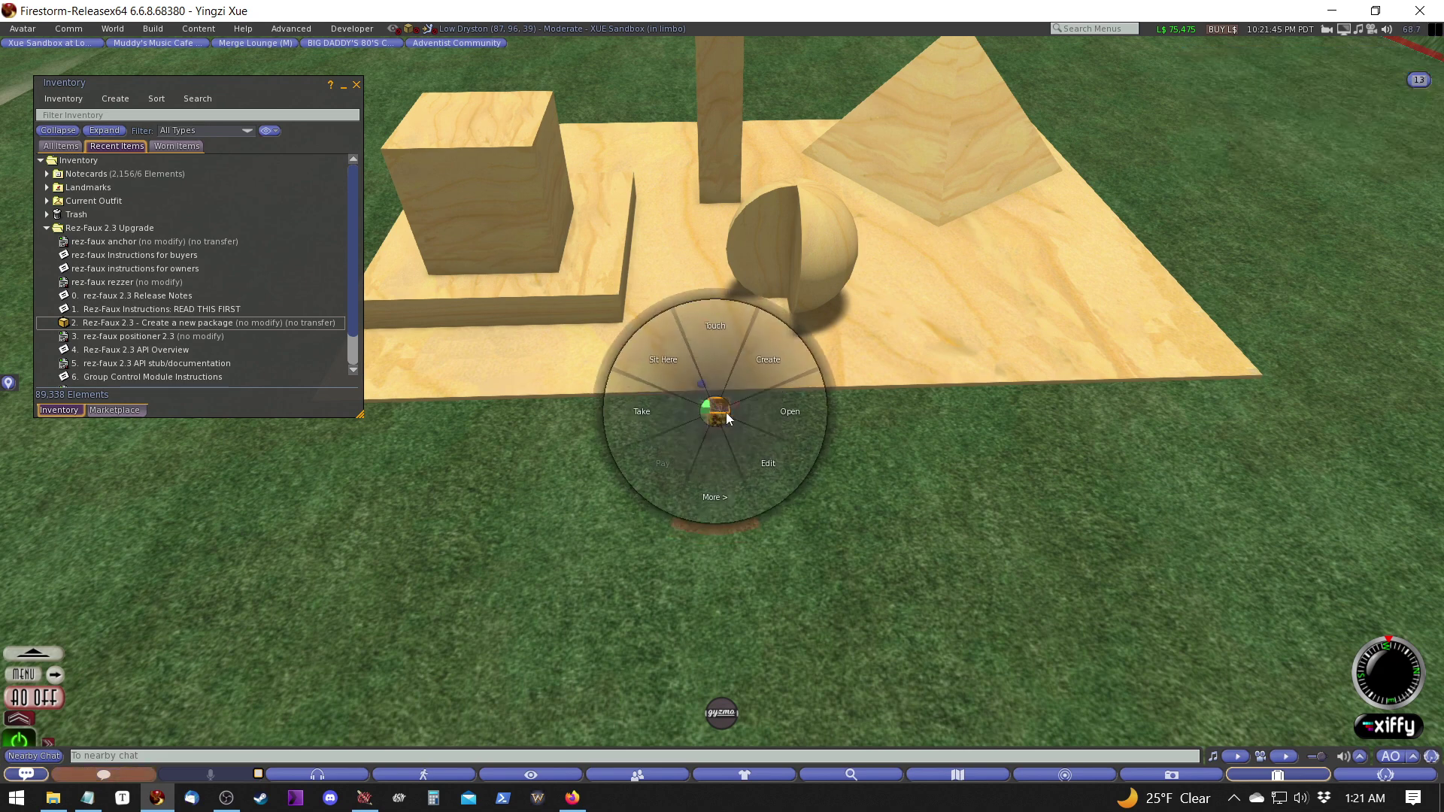
click(751, 445)
key(Escape)
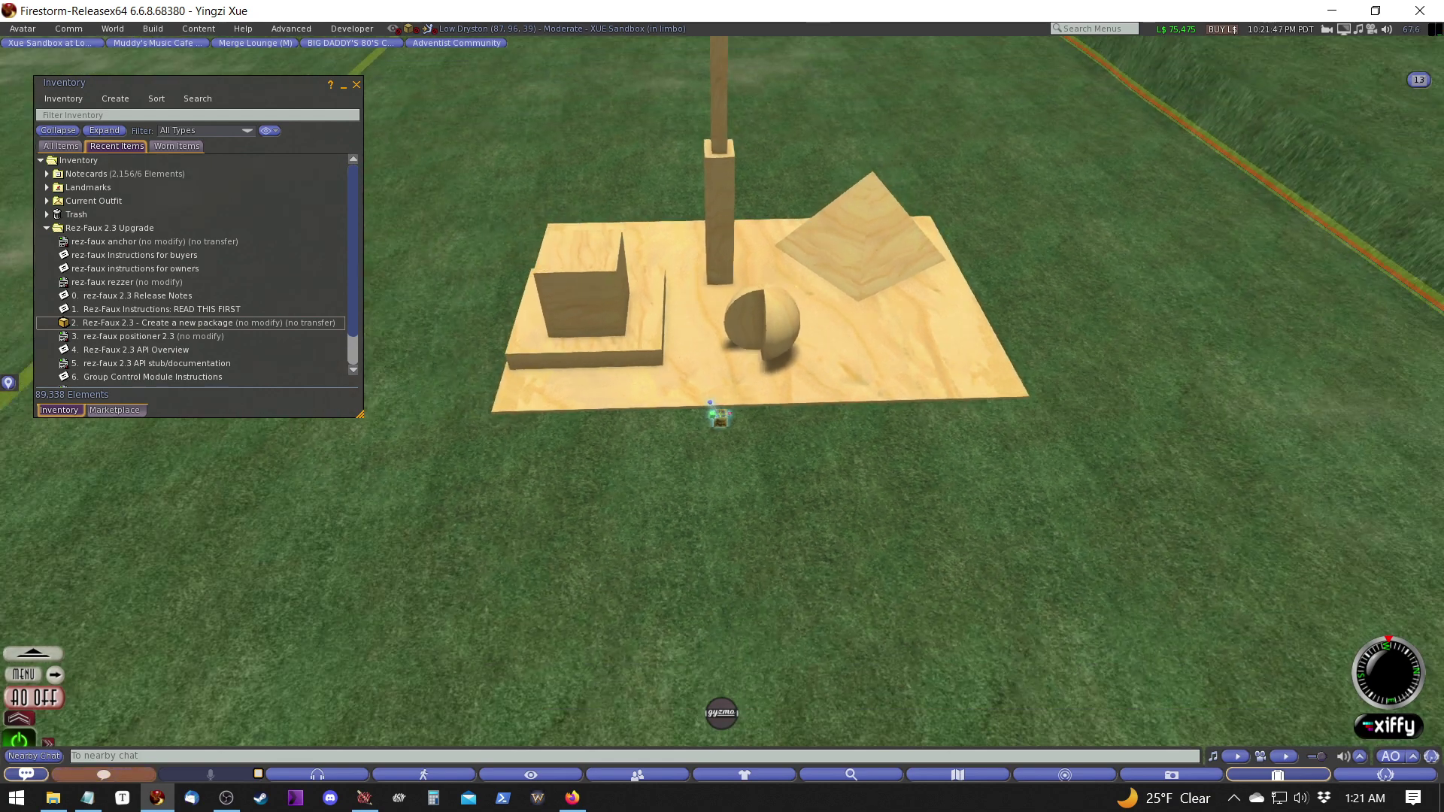
click(718, 414)
mouse_move(768, 406)
mouse_down()
mouse_move(644, 440)
mouse_move(810, 413)
mouse_move(841, 337)
mouse_move(887, 301)
mouse_move(805, 400)
mouse_move(531, 384)
mouse_move(519, 402)
mouse_move(601, 146)
mouse_move(715, 155)
mouse_move(704, 197)
mouse_move(776, 429)
mouse_move(796, 418)
mouse_move(783, 410)
mouse_up()
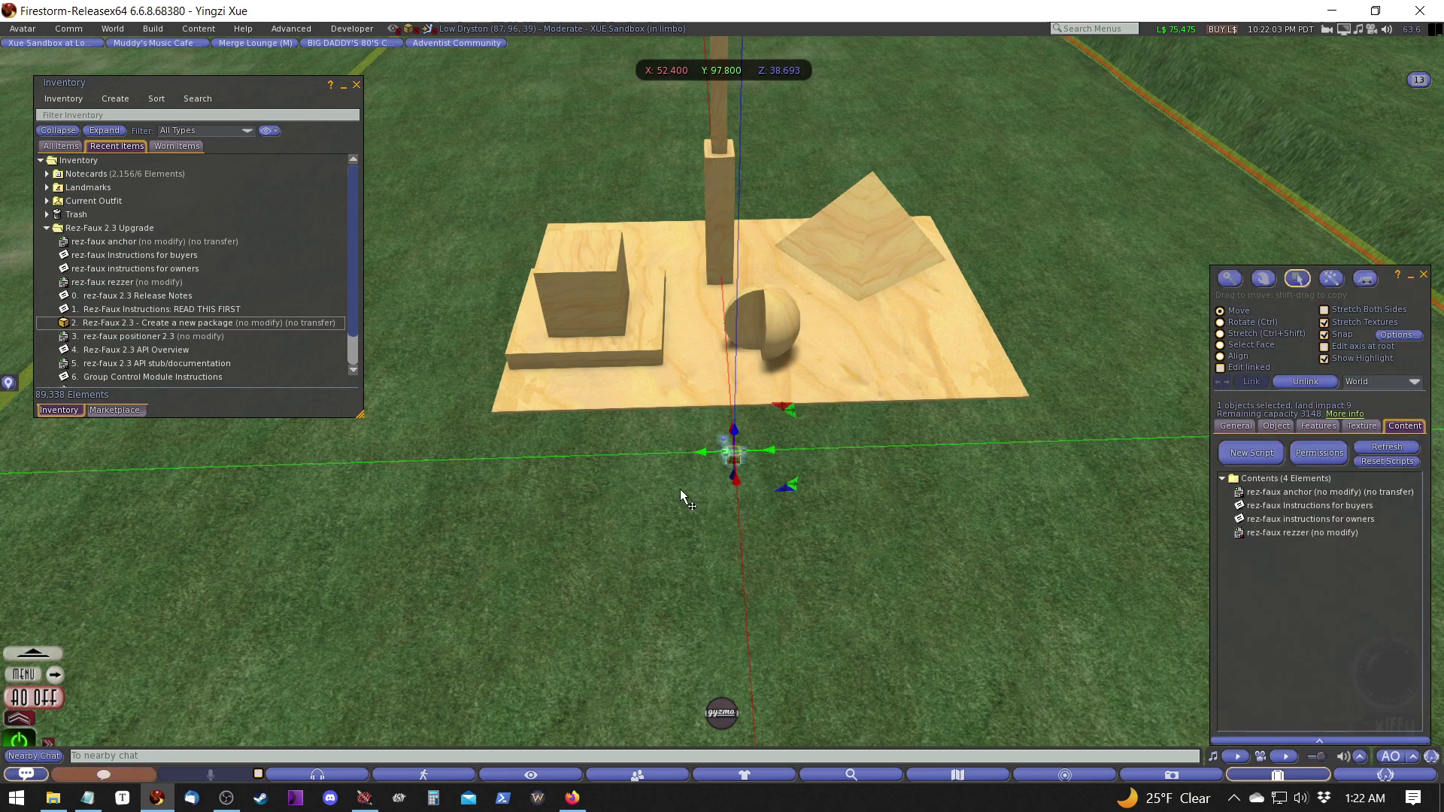
- Deselect the package box and select the build's wooden cube
scroll(680, 489, up, 3)
click(861, 503)
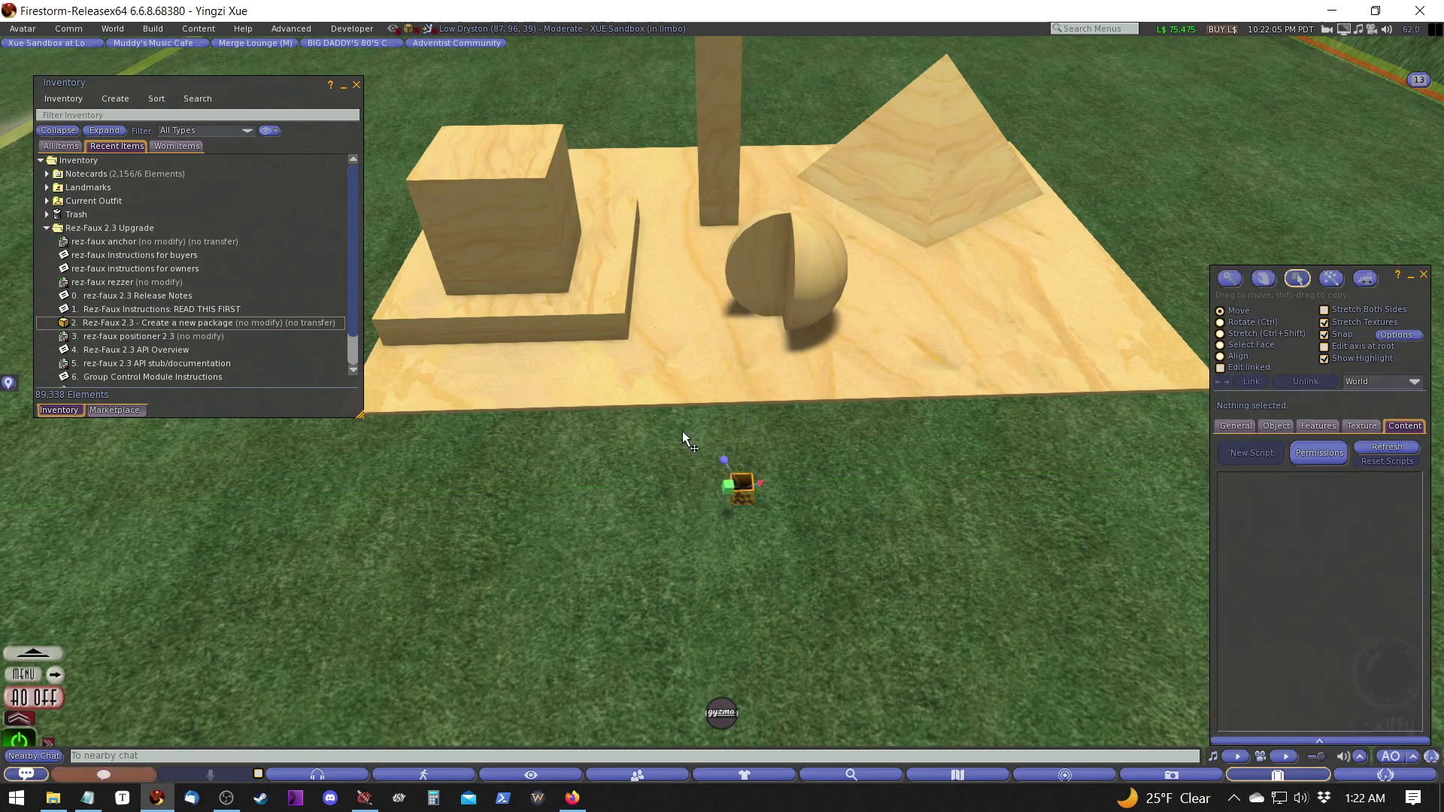
scroll(749, 486, down, 3)
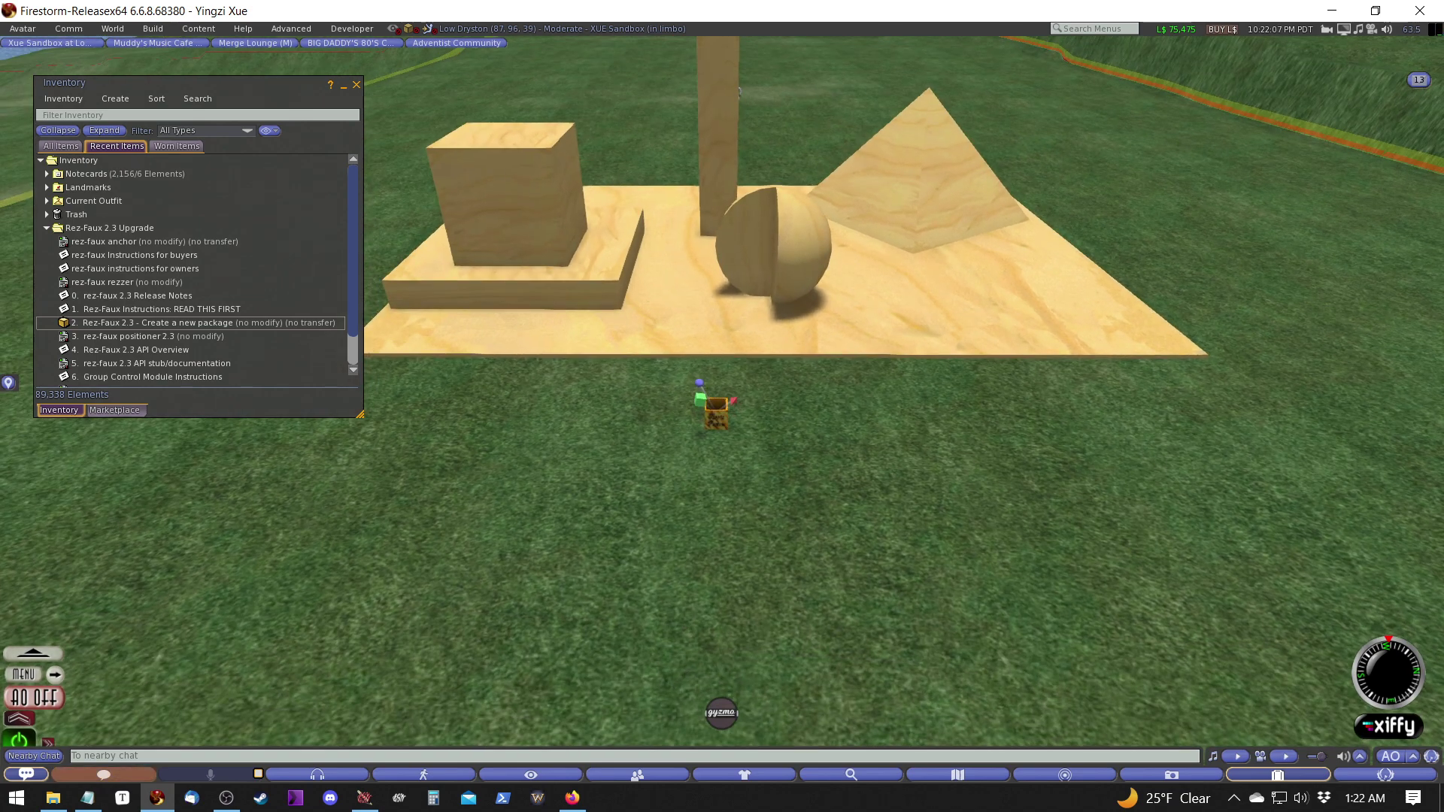
scroll(757, 324, down, 4)
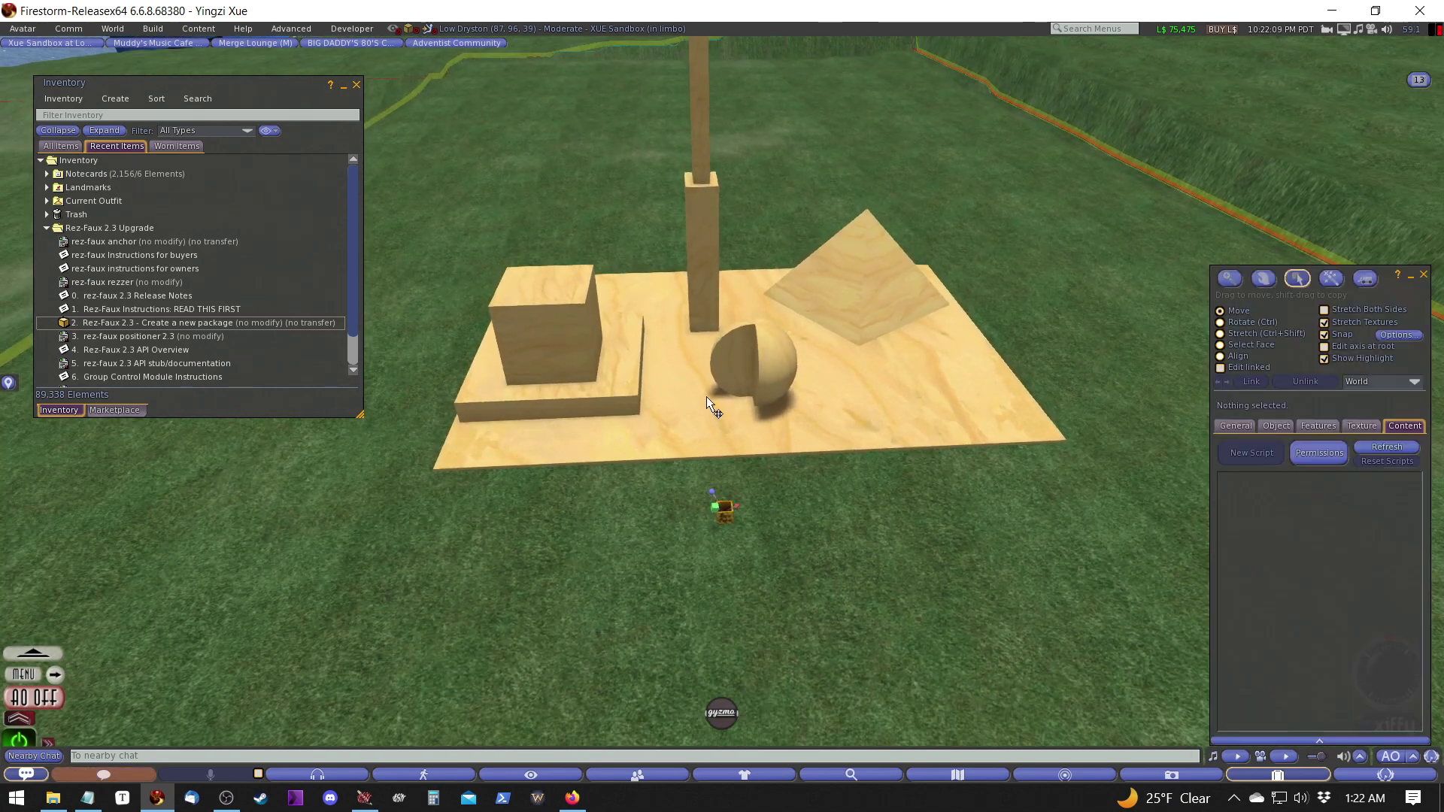
scroll(629, 365, down, 2)
scroll(526, 376, up, 5)
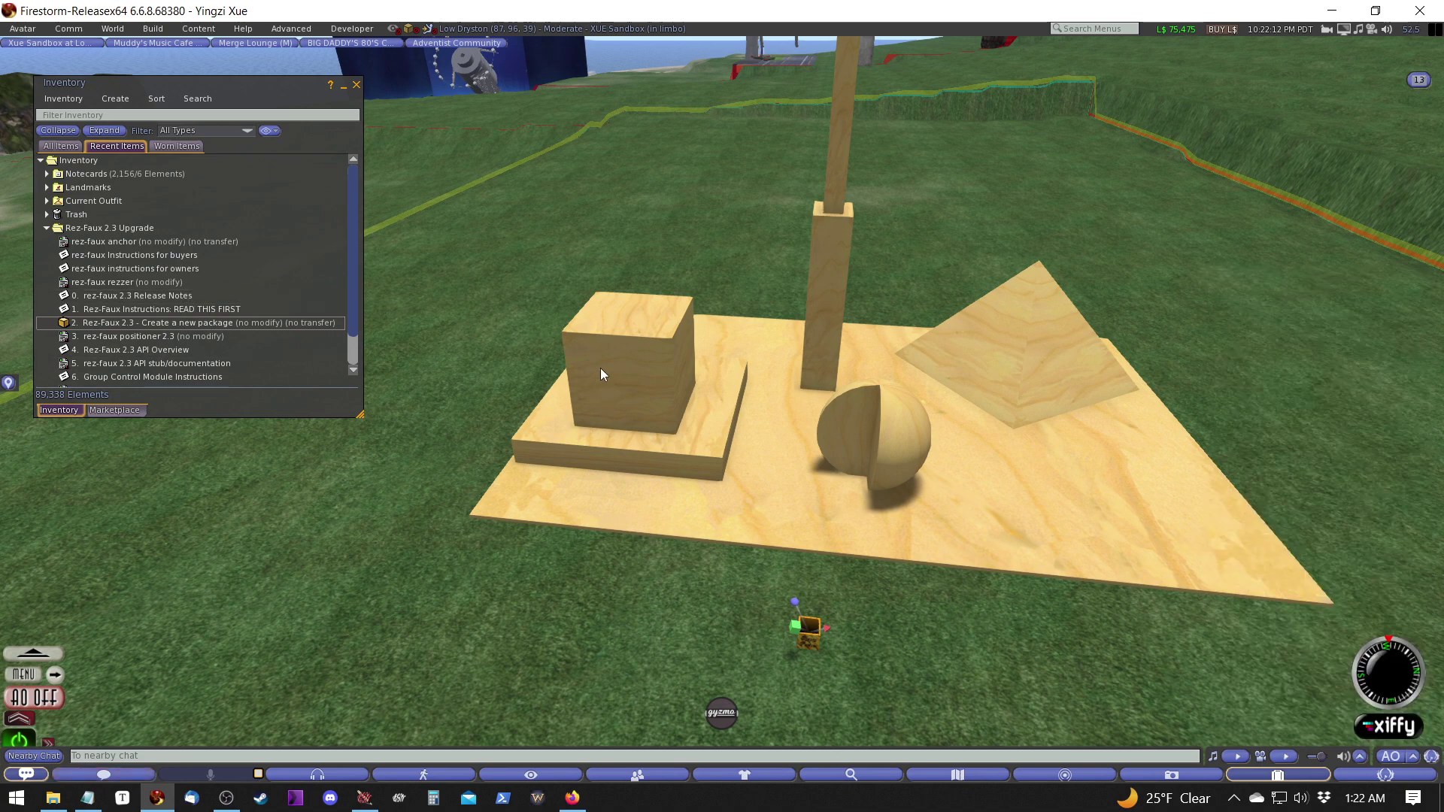
click(600, 368)
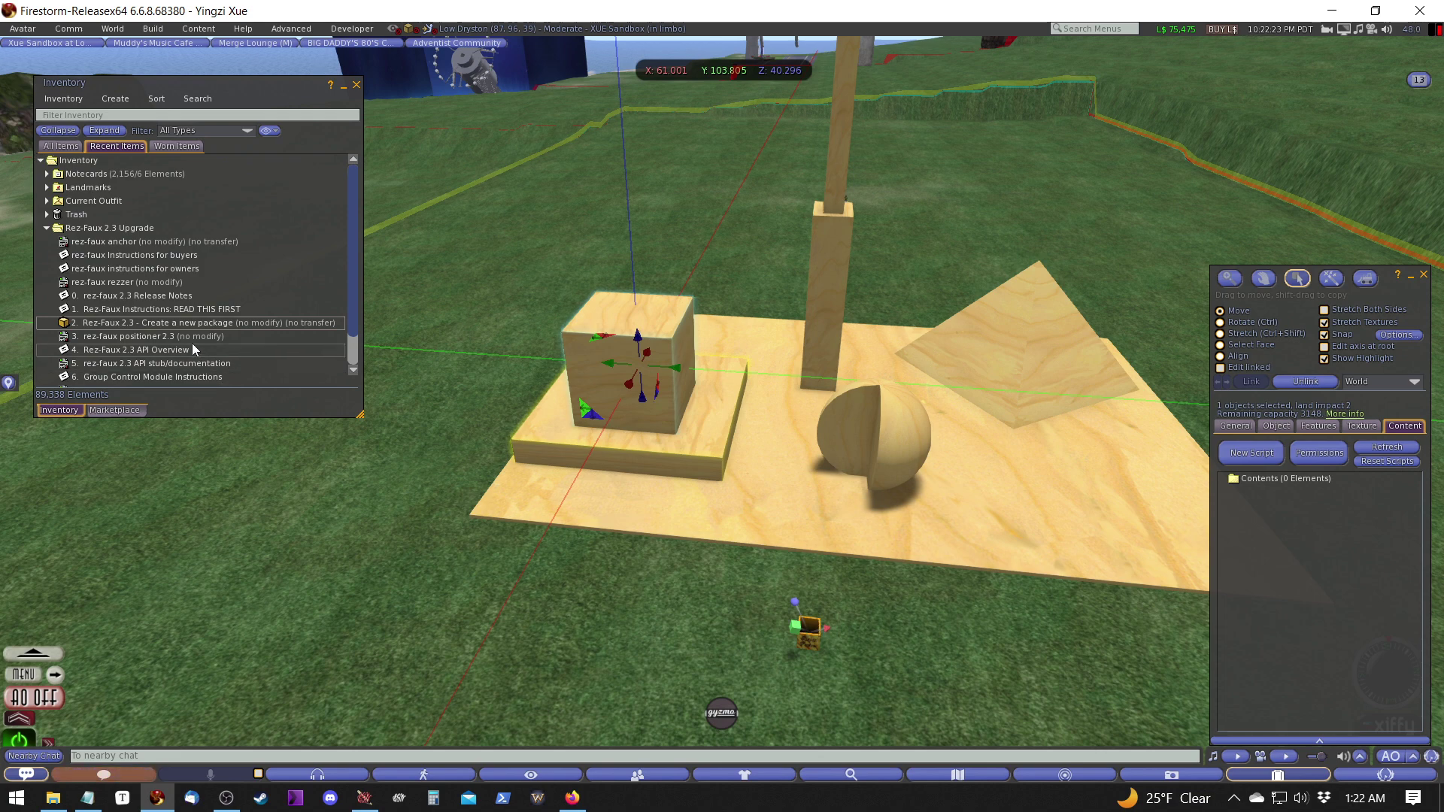
- Add the 'rez-faux positioner 2.3' script to the cube and the pyramid
click(151, 333)
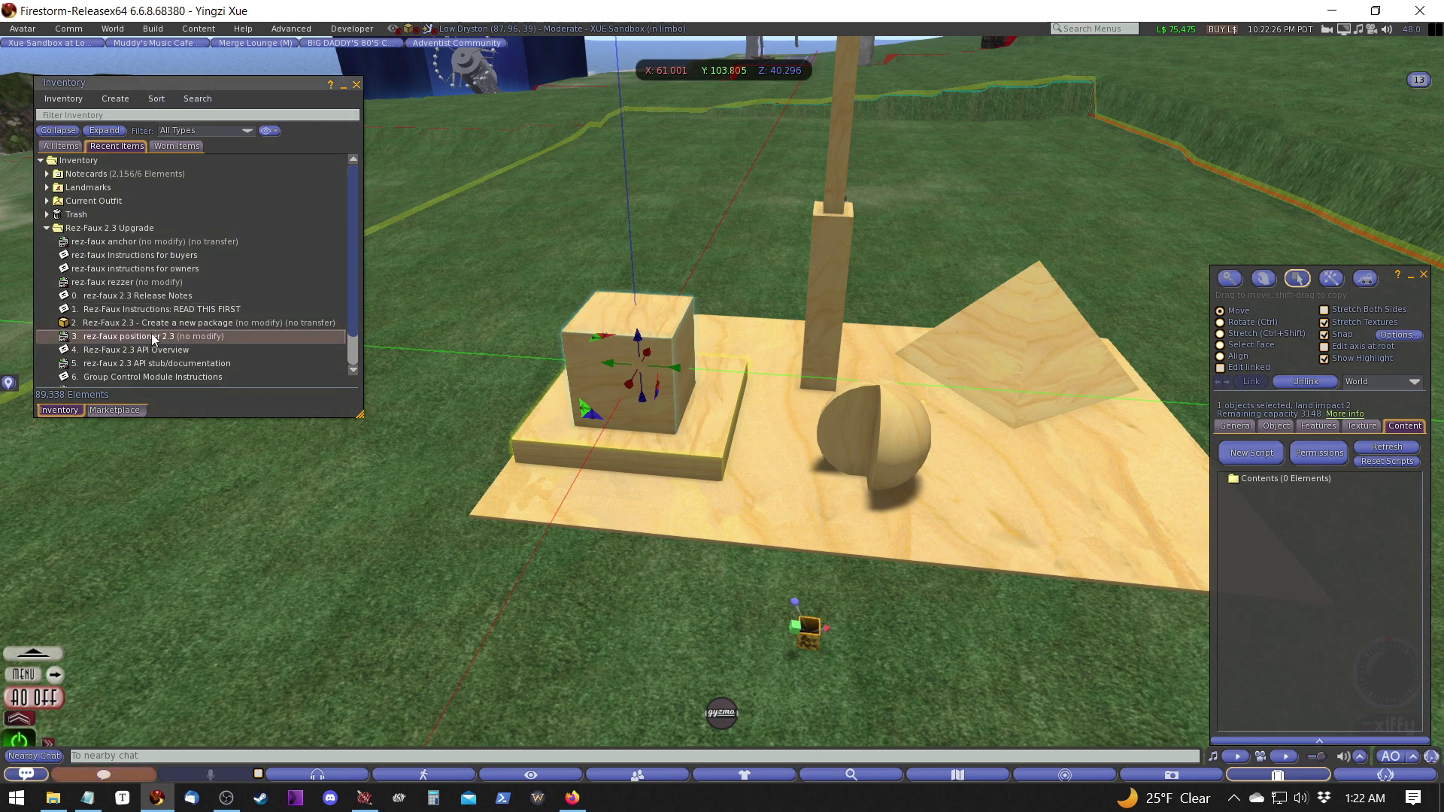
drag(152, 332, 1291, 572)
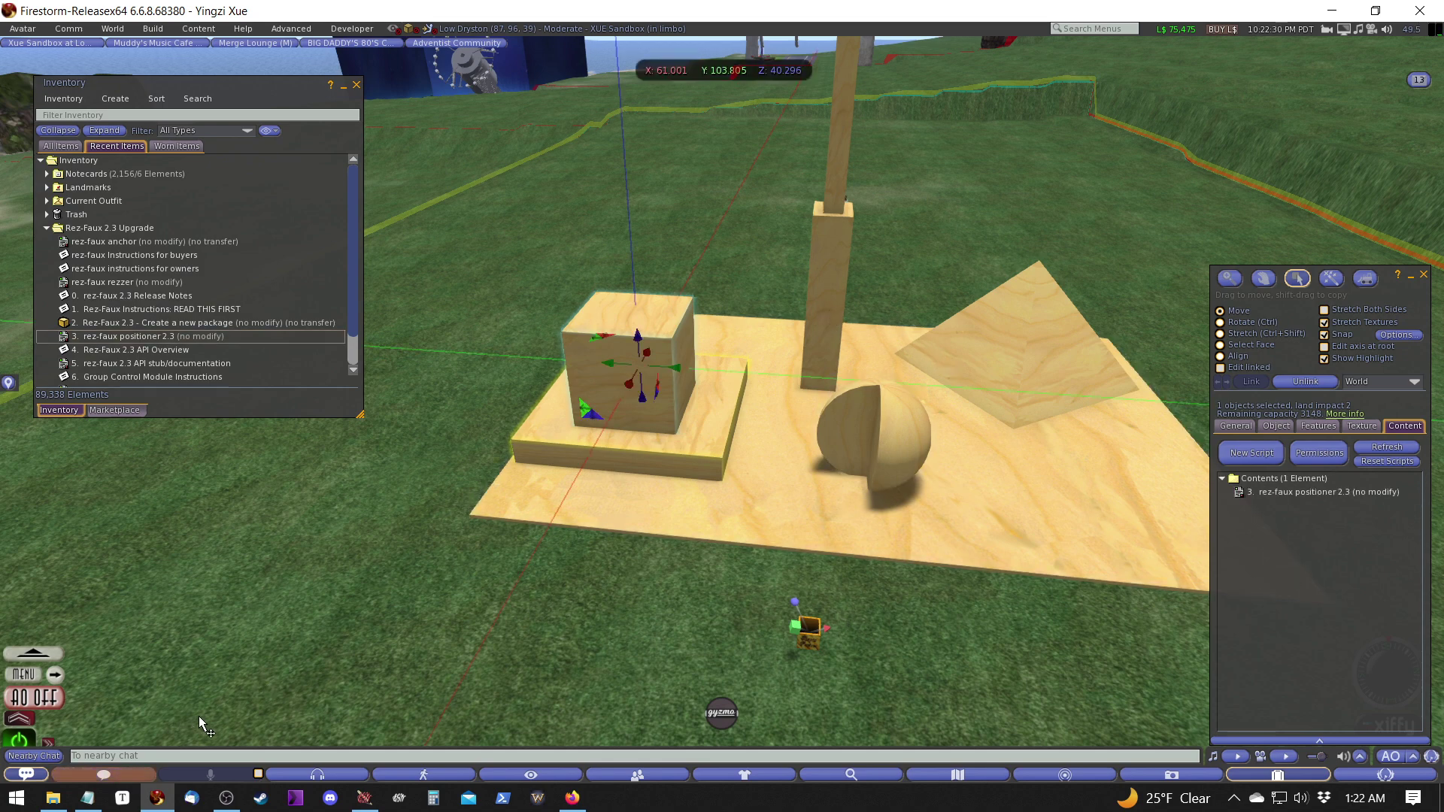
click(847, 434)
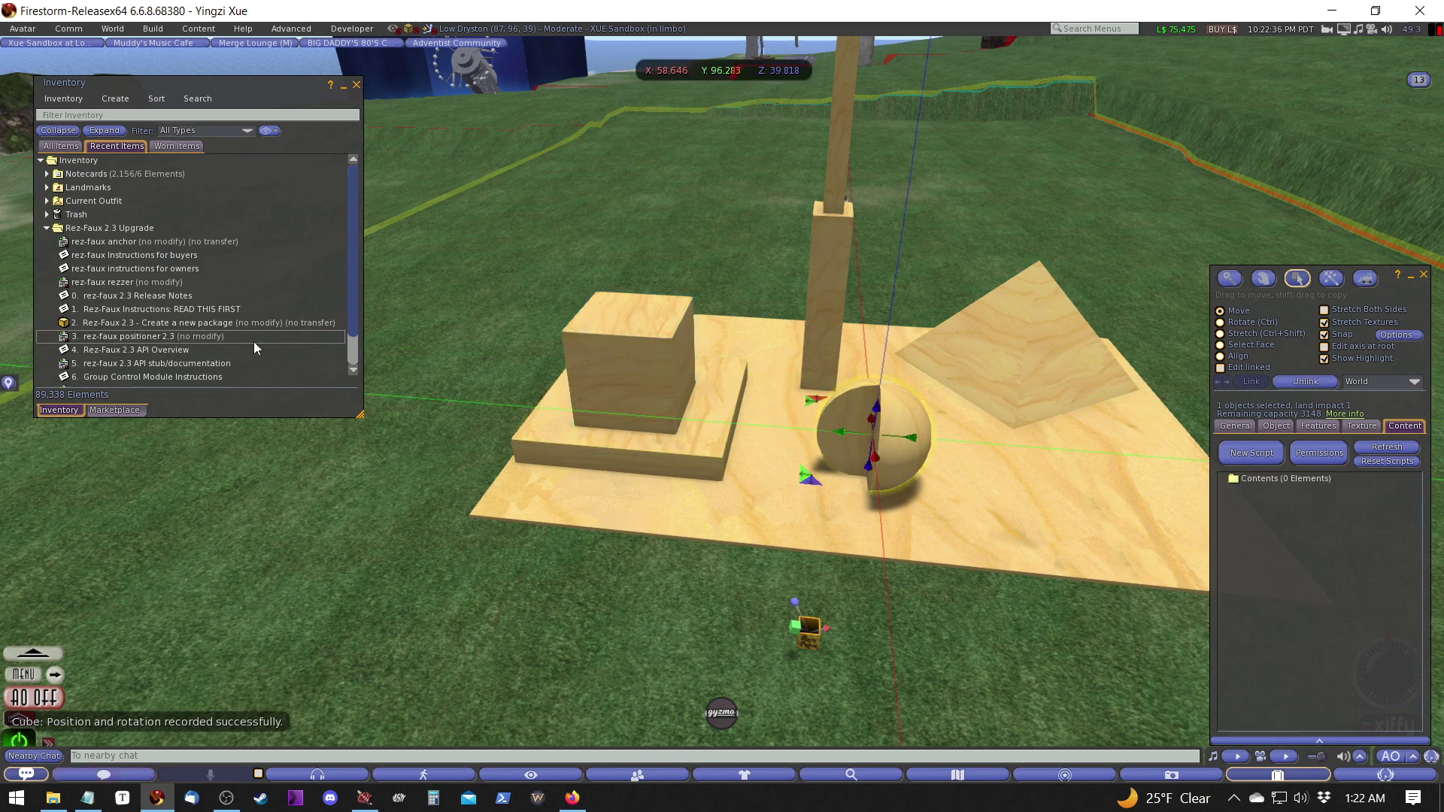
key(Escape)
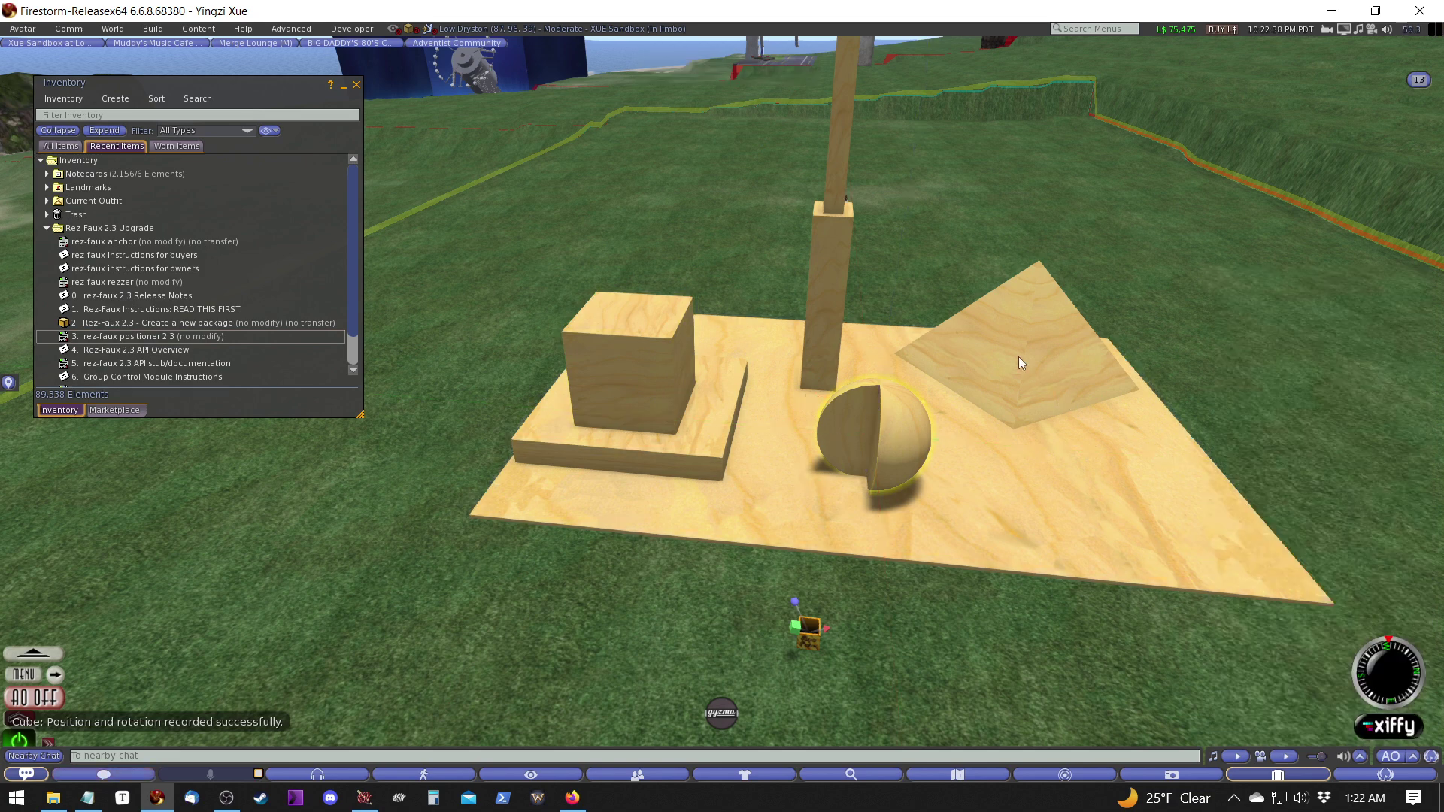
click(1020, 363)
drag(273, 337, 1311, 513)
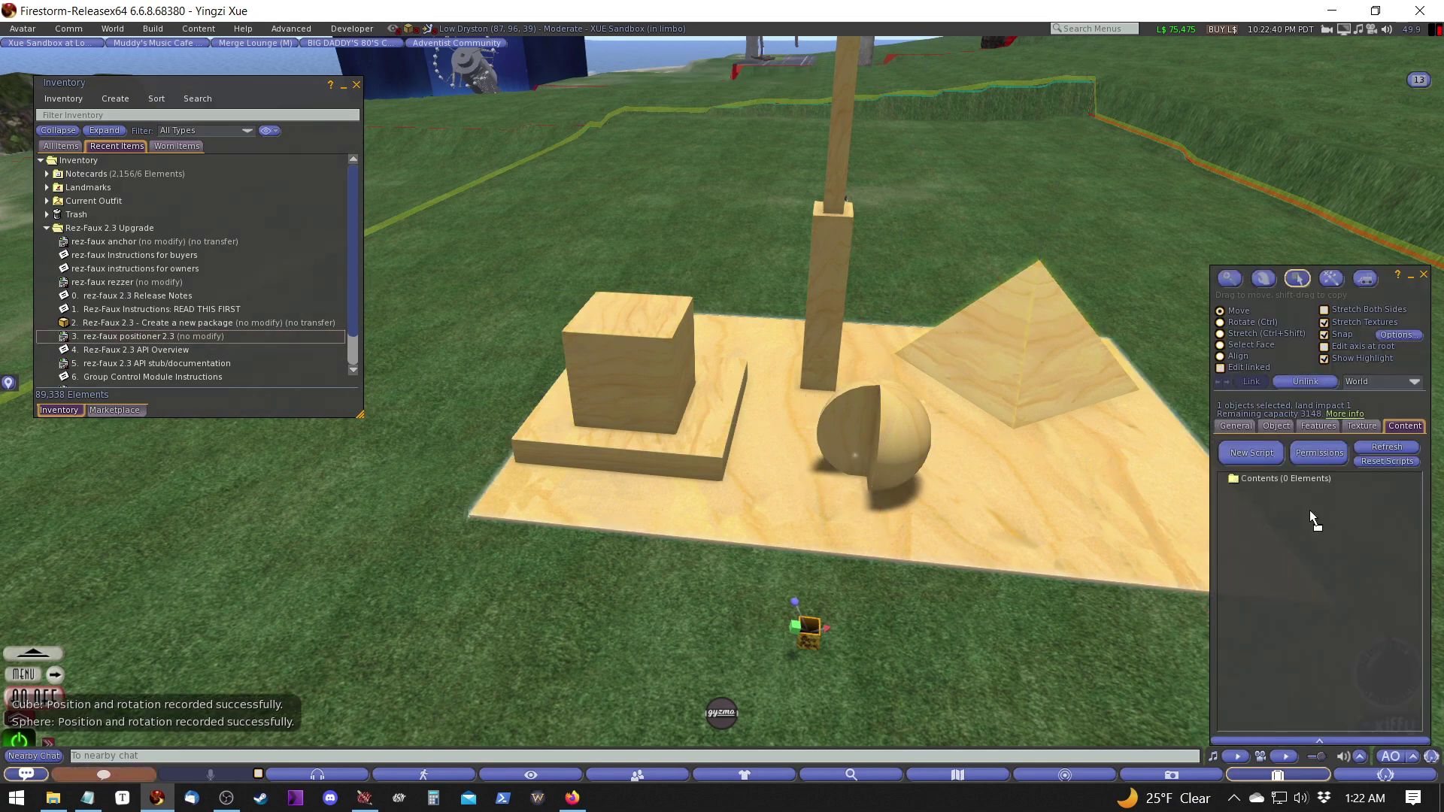
- Add the positioner script to the needle, the pillar and the plywood base plane
click(837, 179)
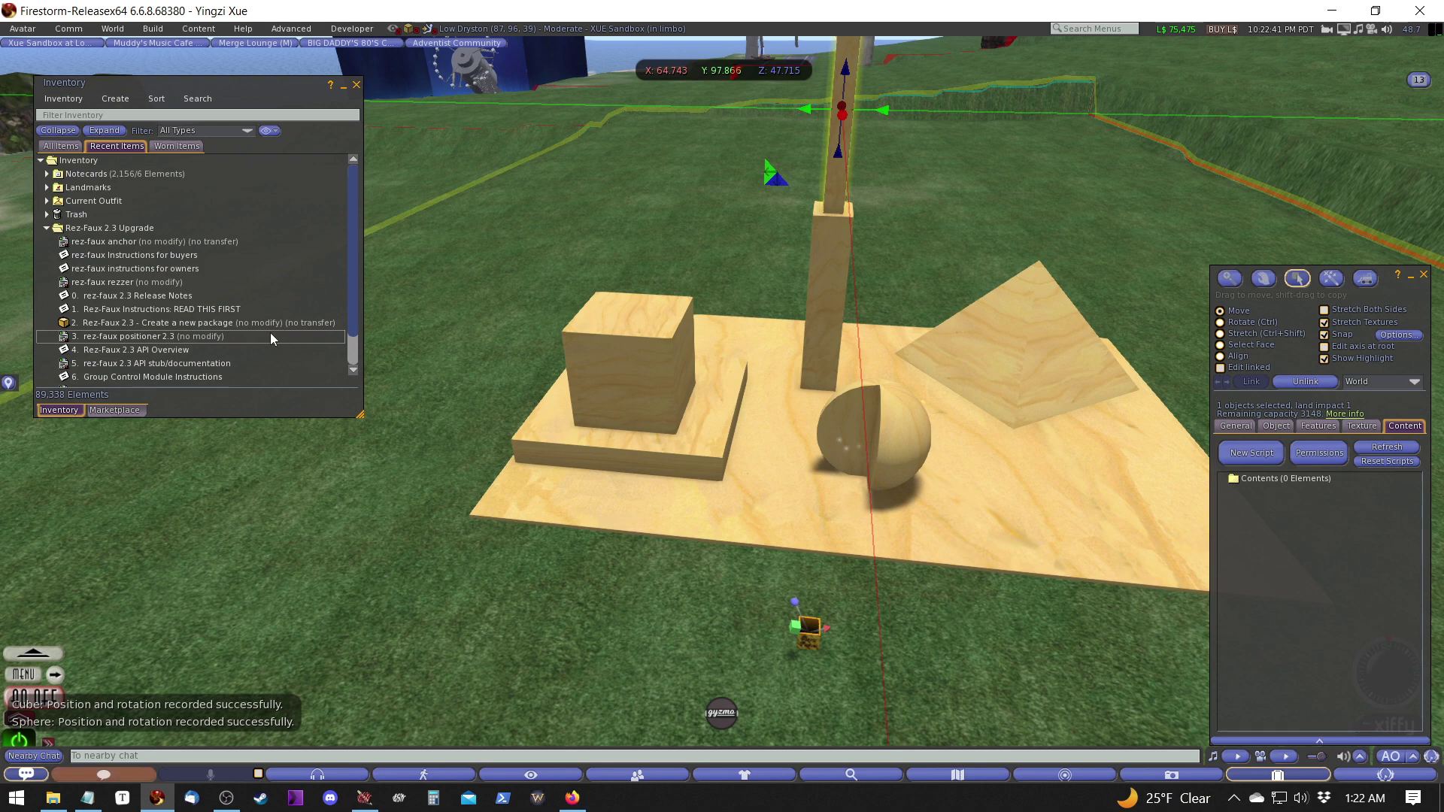
drag(271, 339, 1302, 585)
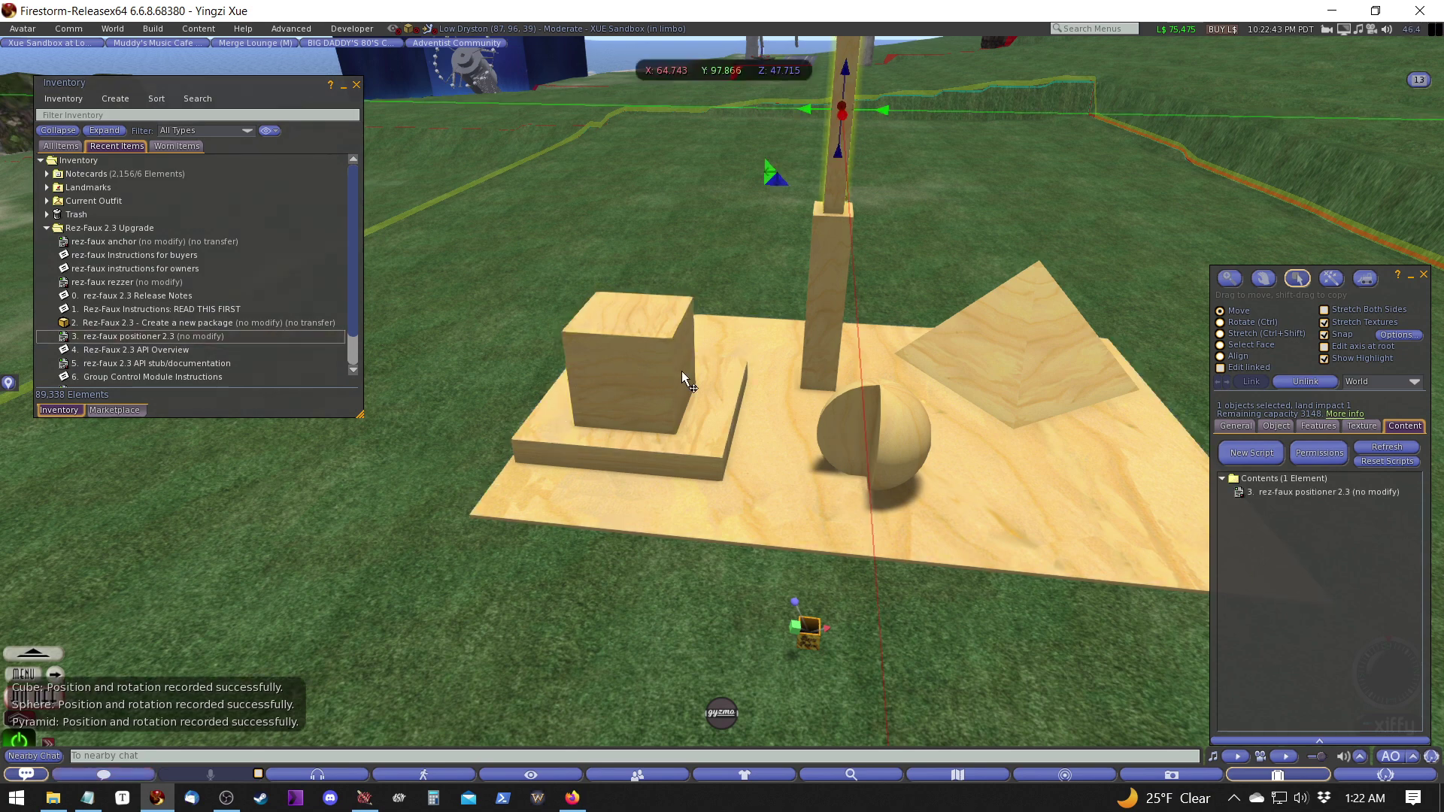
click(835, 338)
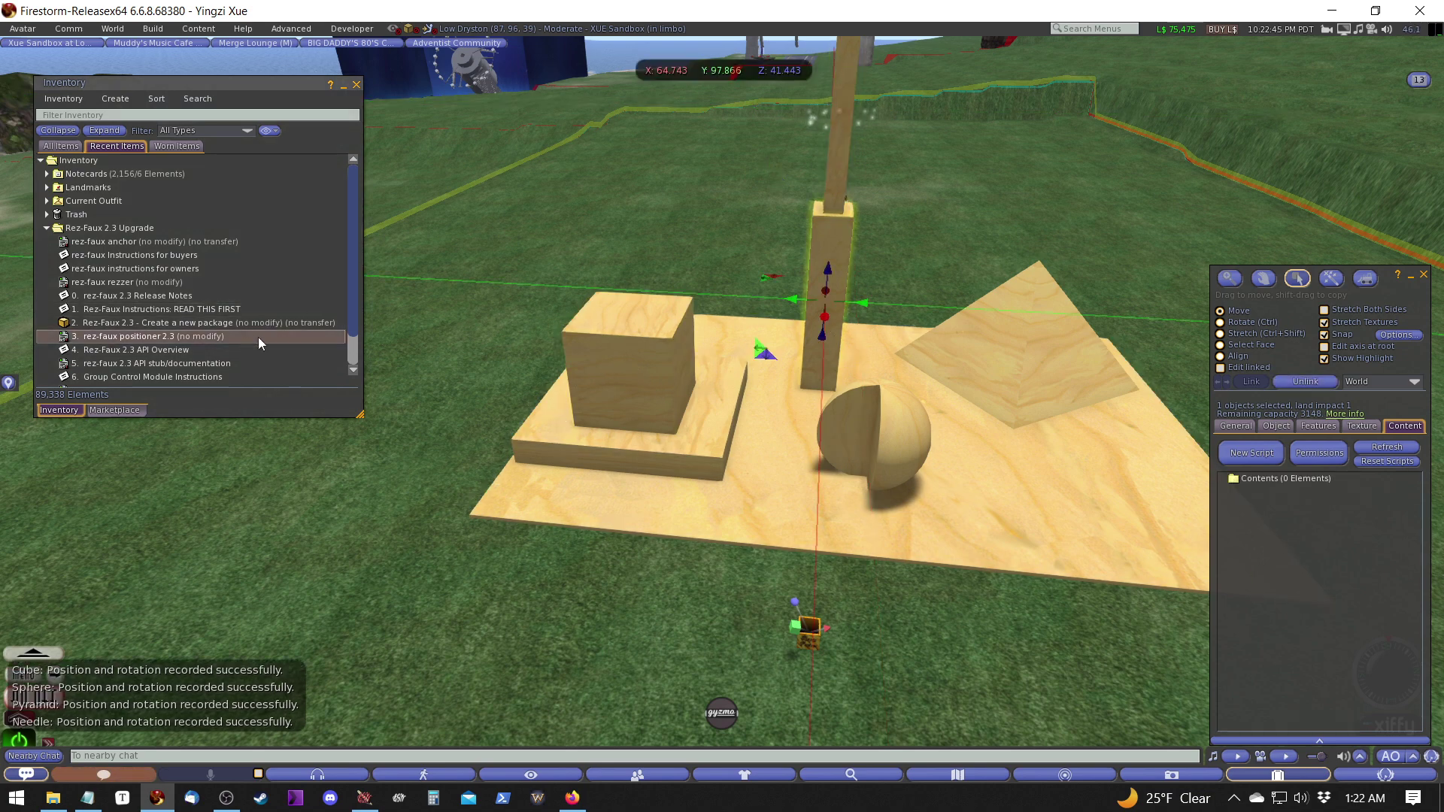
drag(259, 344, 1275, 528)
click(903, 474)
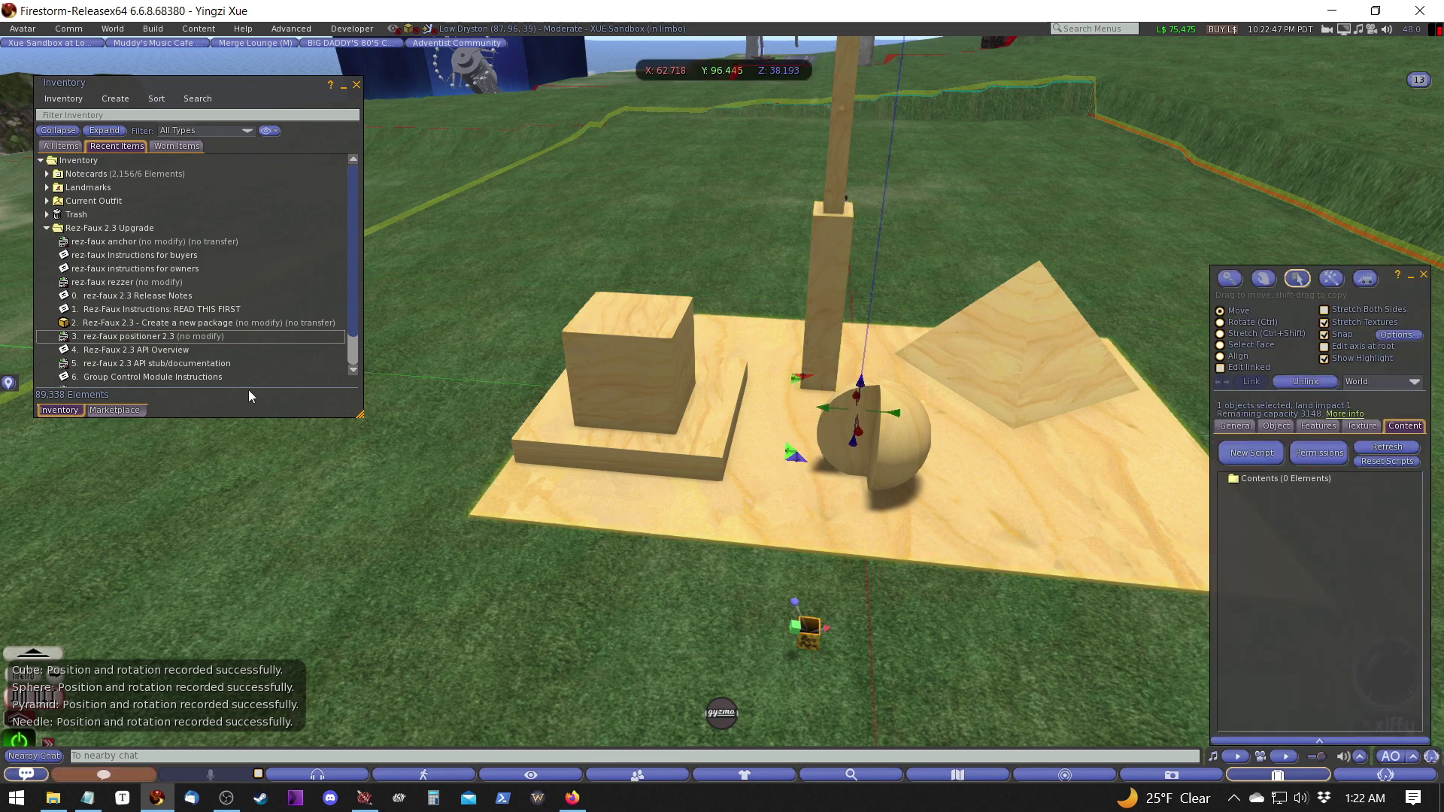
drag(232, 334, 873, 451)
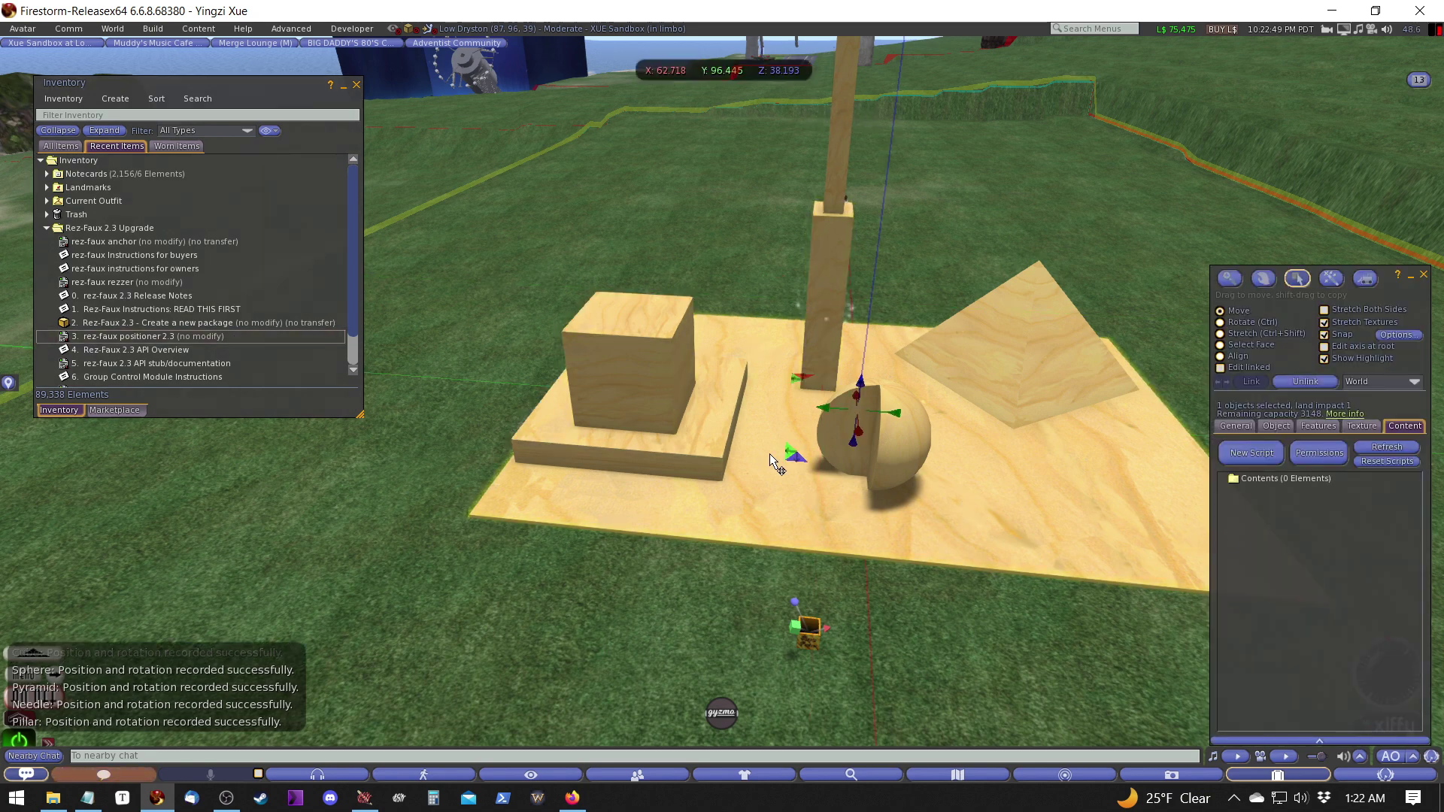
- Reset the camera and reopen the build tools on the wooden cube
key(Escape)
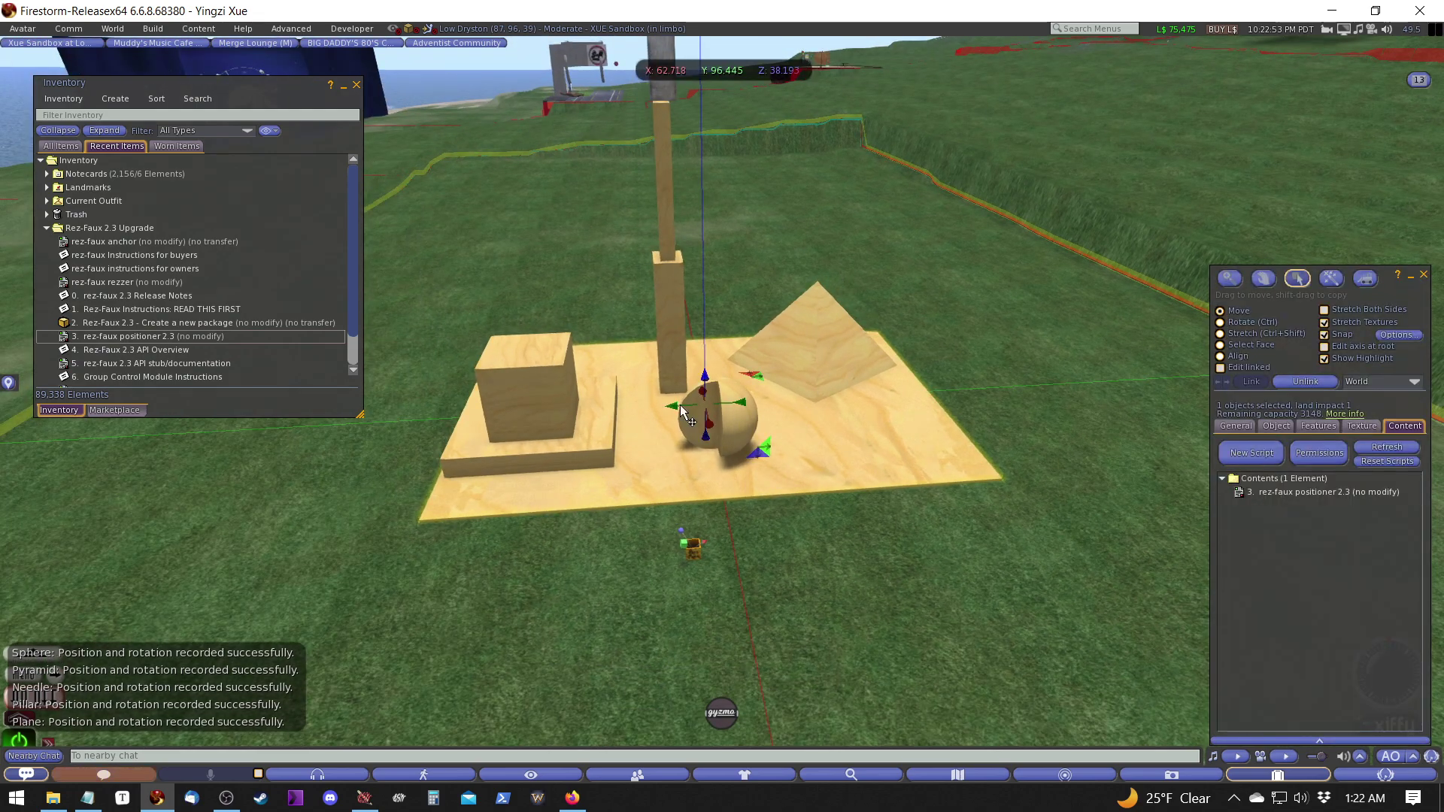
ctrl+alt+drag(680, 404, 841, 502)
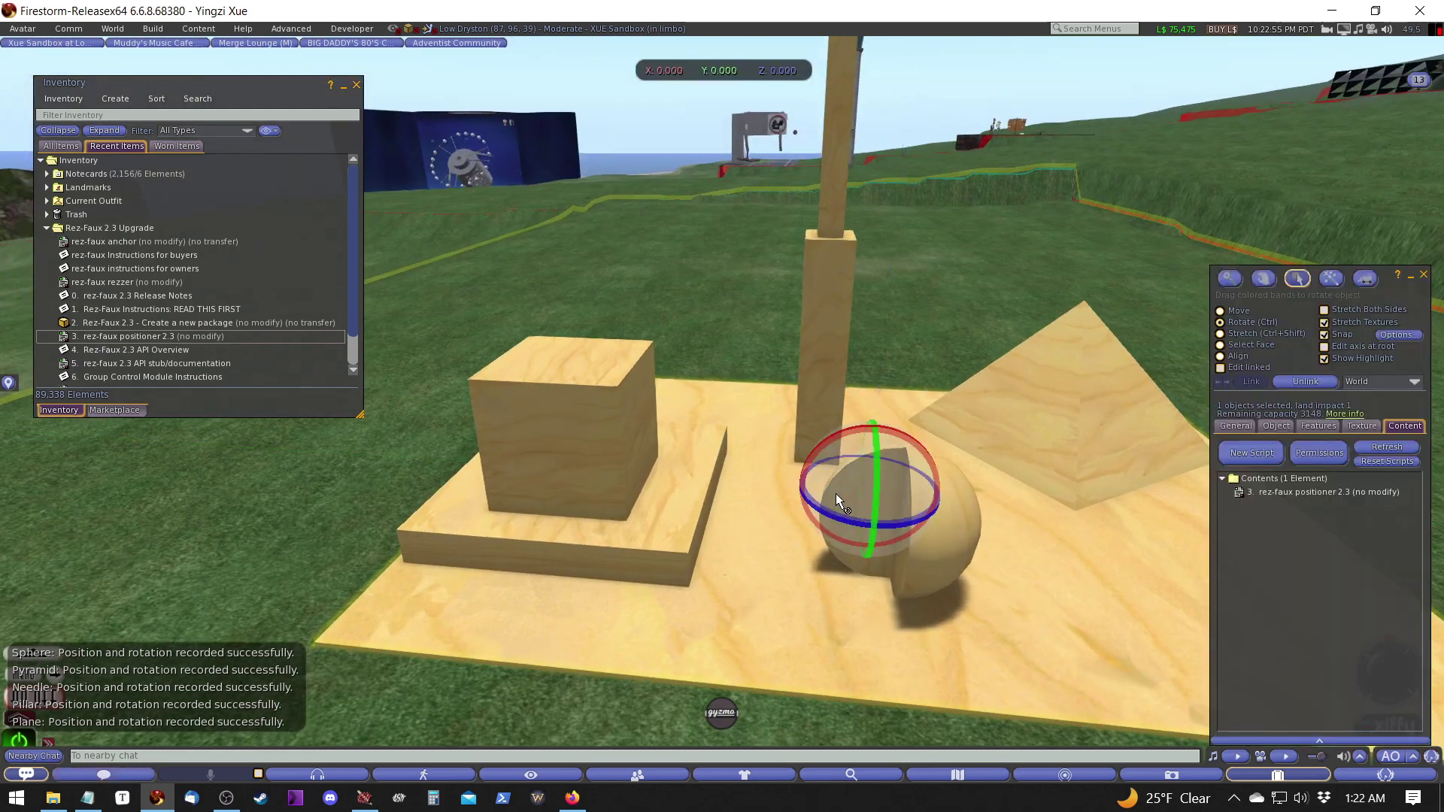
key(Escape)
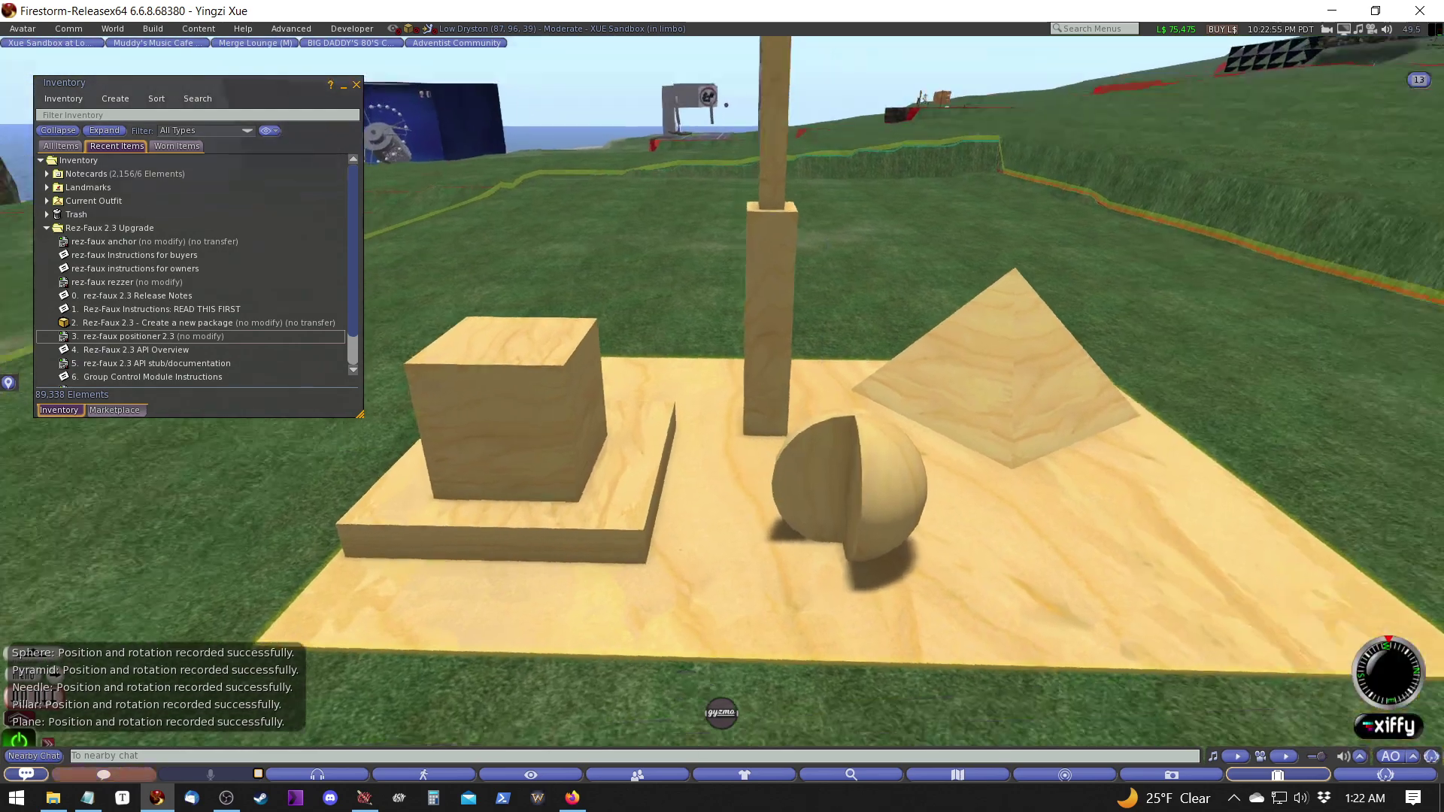
key(ctrl+3)
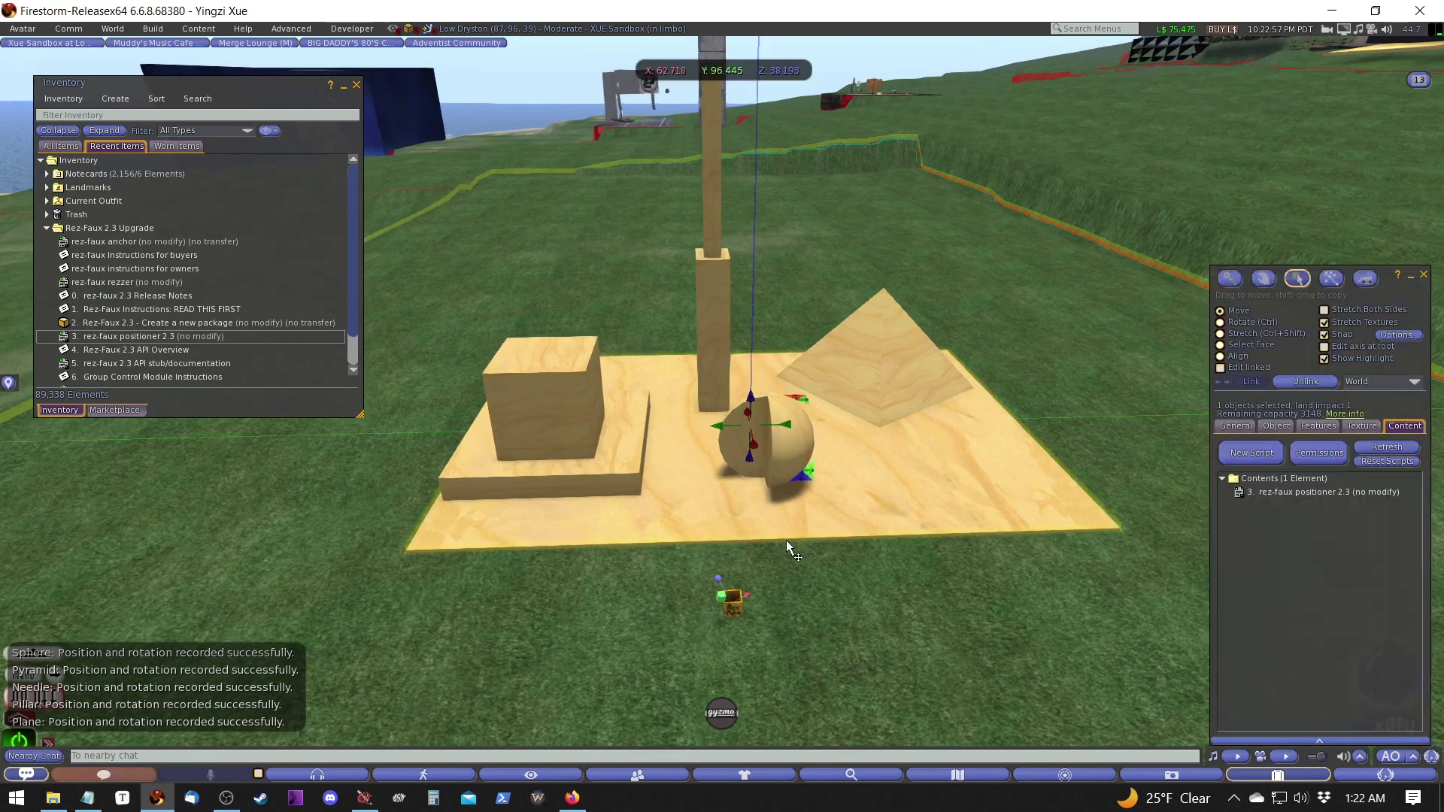
click(596, 423)
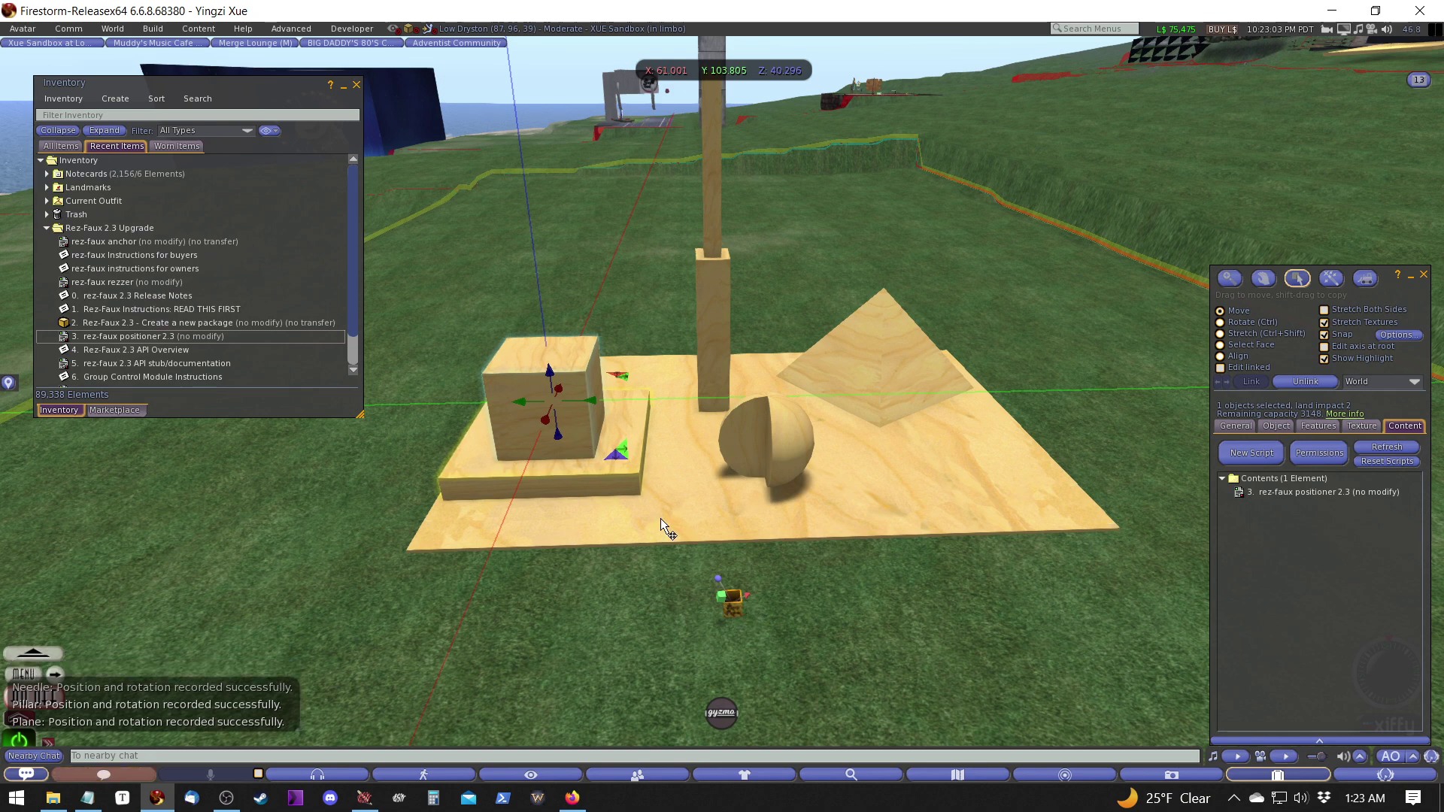
- Take inventory copies of the cube and the pillar
right_click(579, 404)
click(839, 574)
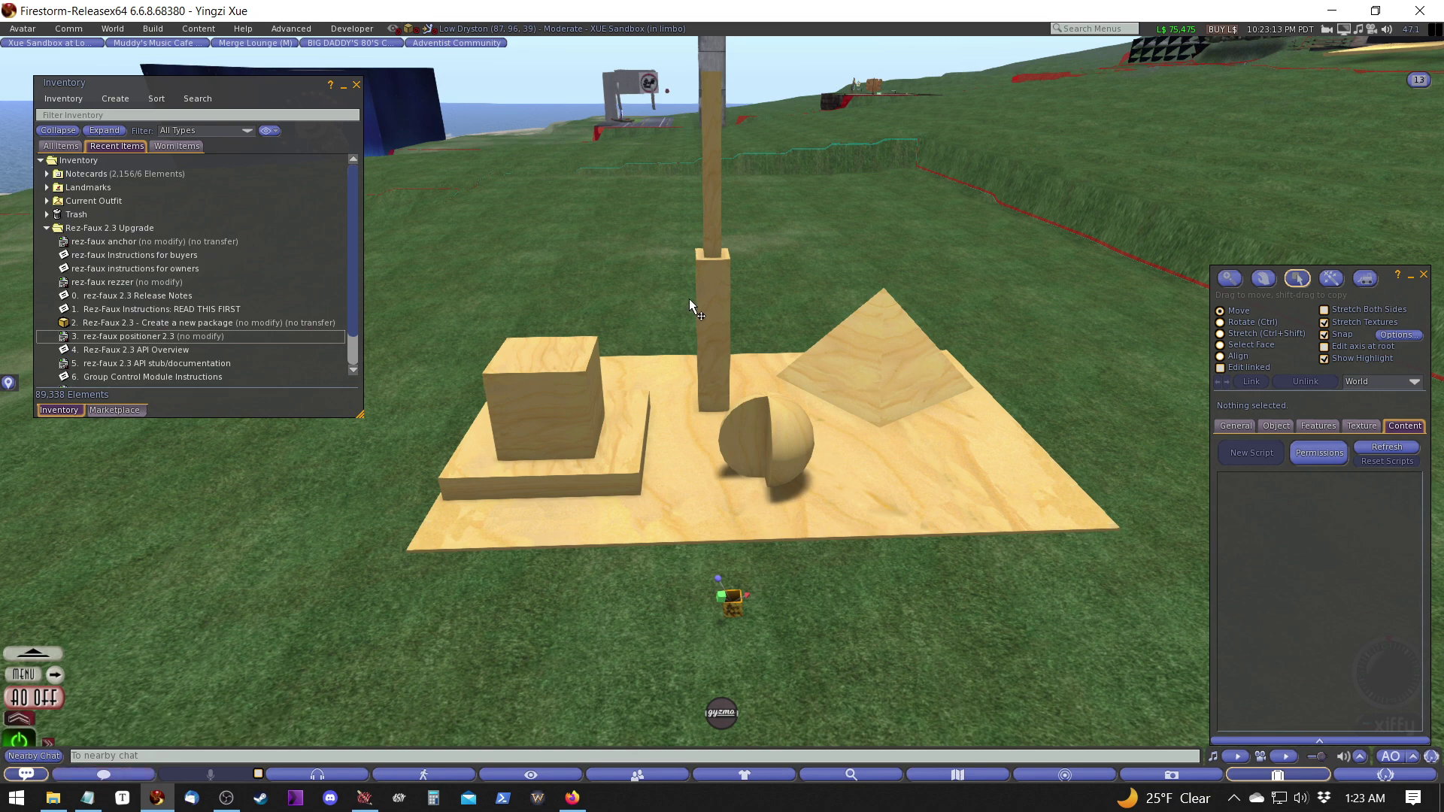
click(566, 441)
right_click(563, 440)
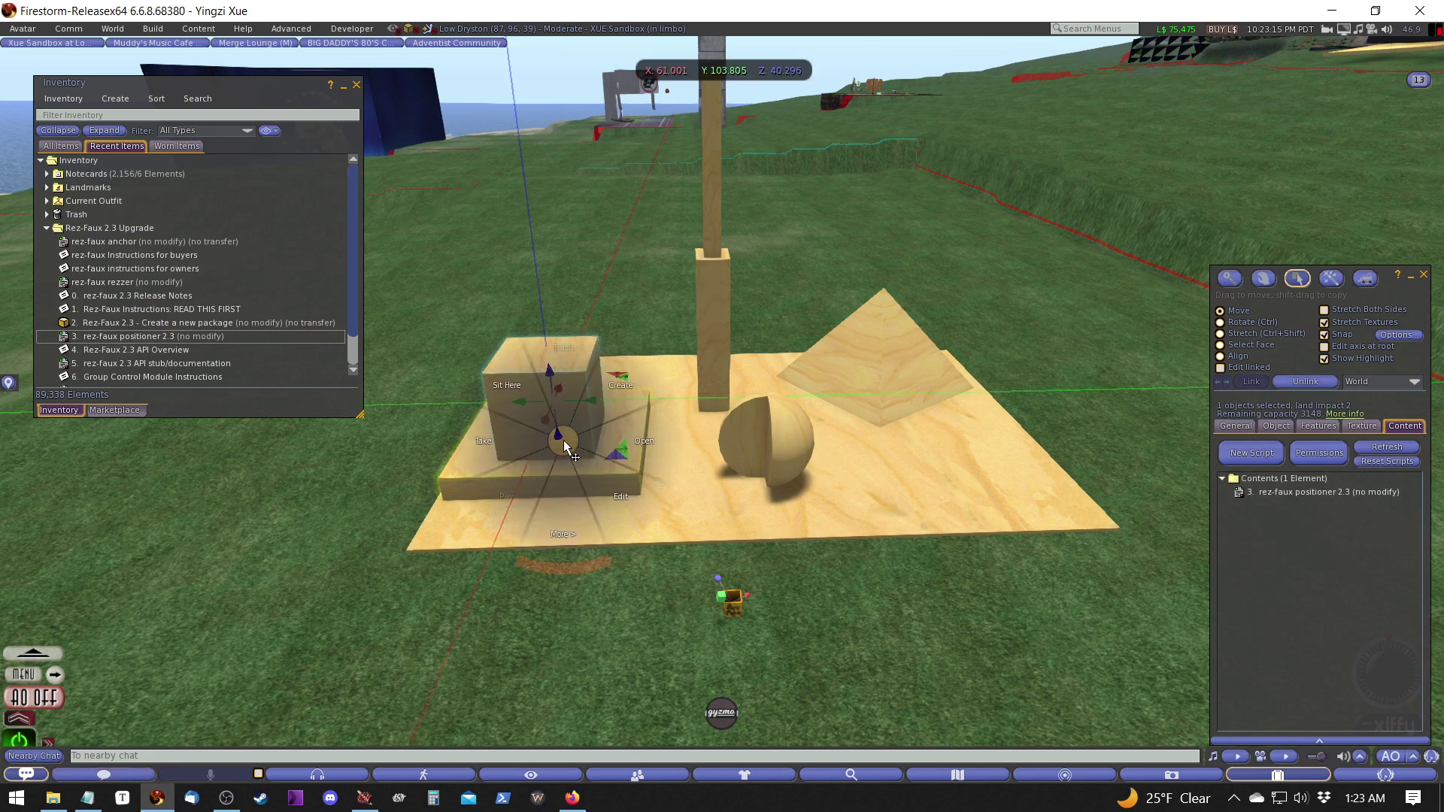
click(556, 485)
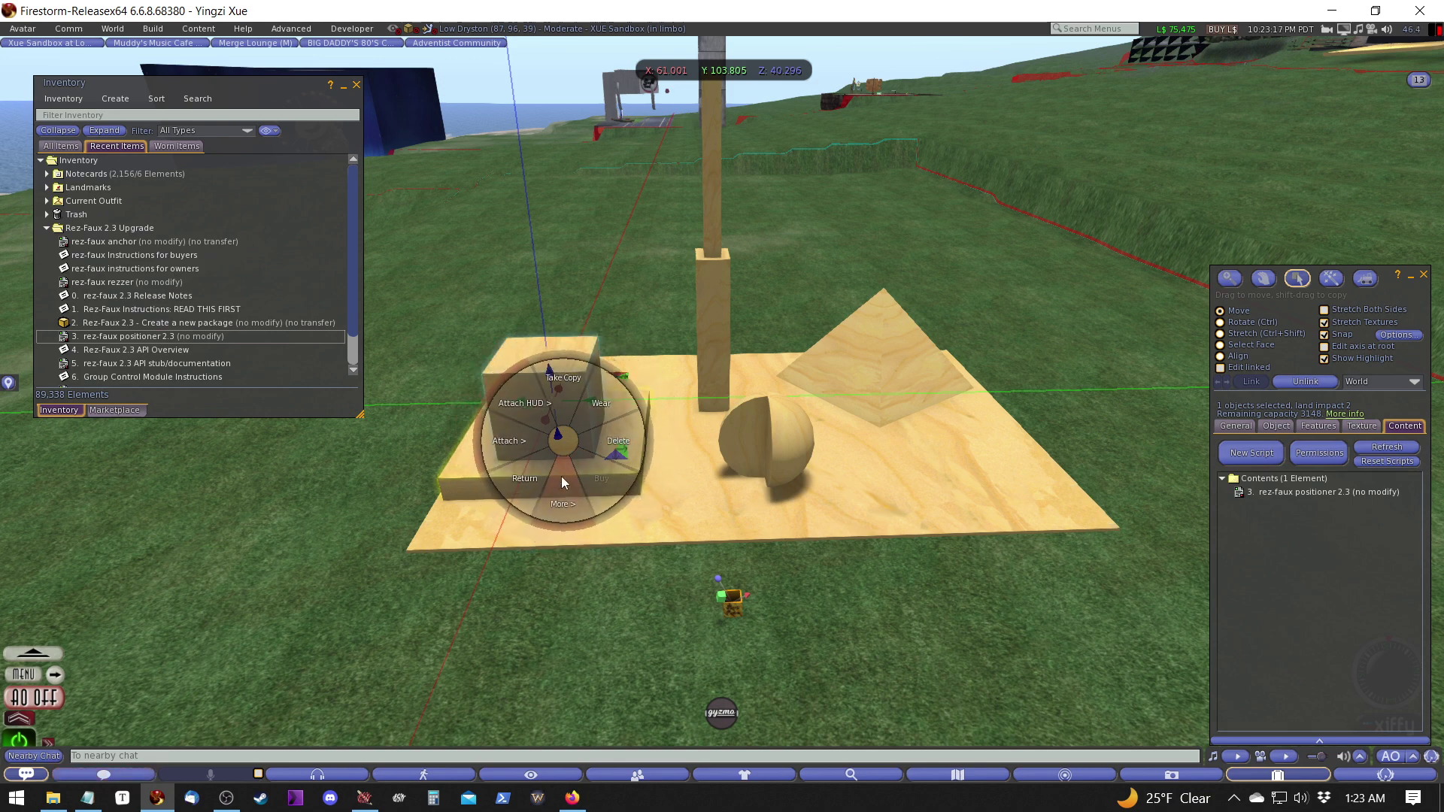
click(569, 406)
right_click(722, 323)
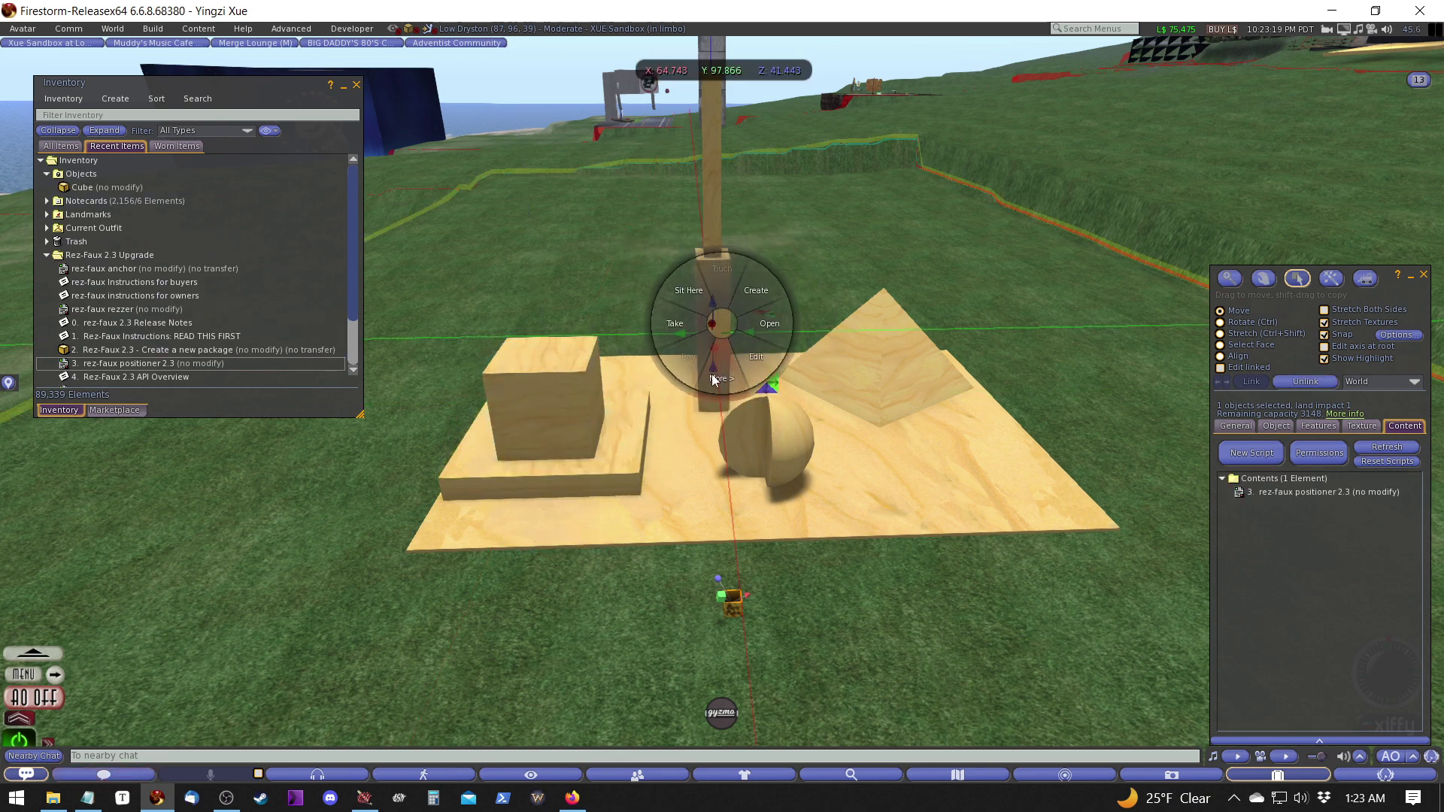
click(710, 295)
- Take copies of the needle, pyramid, sphere and plane, then select all six items in inventory
ctrl+drag(710, 223, 776, 206)
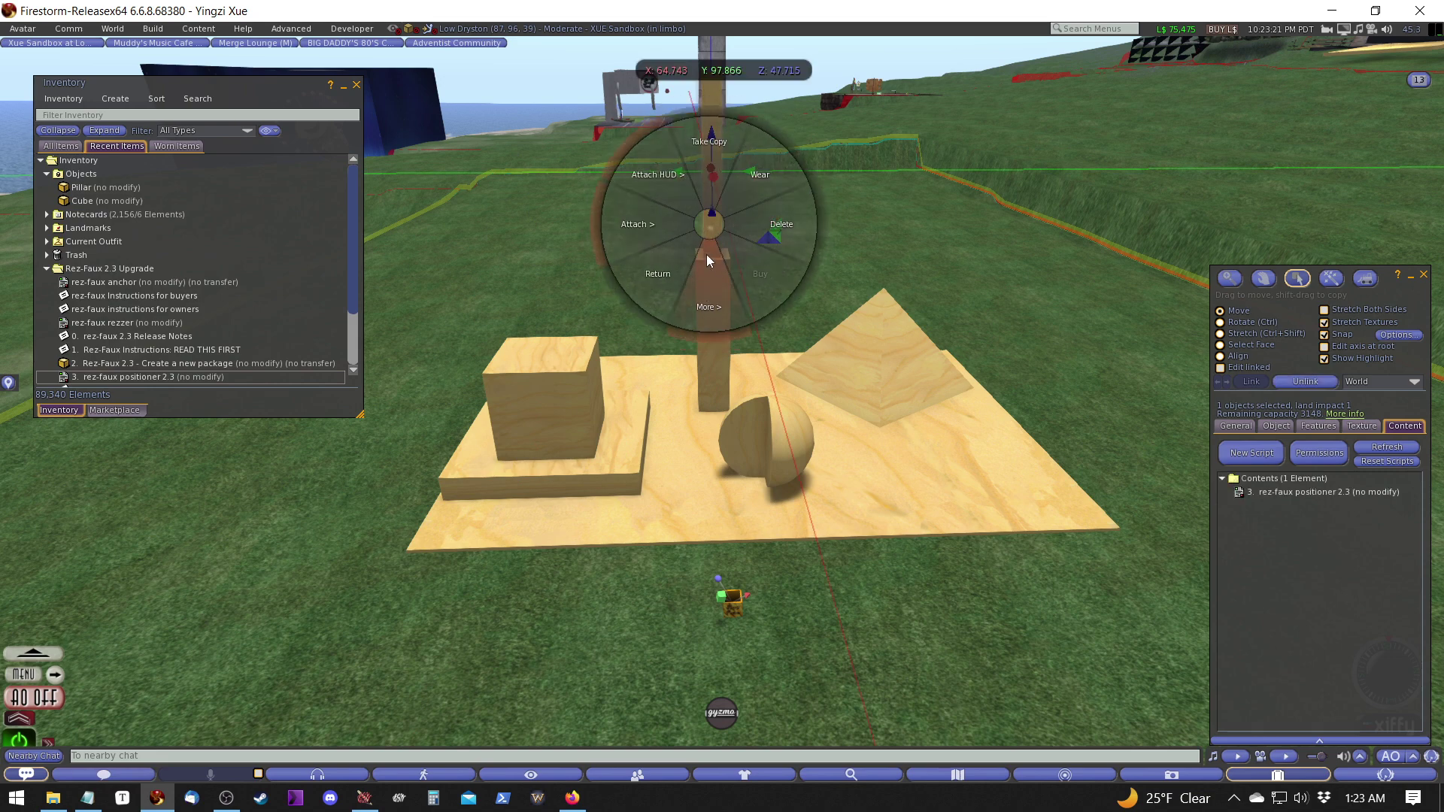
right_click(856, 331)
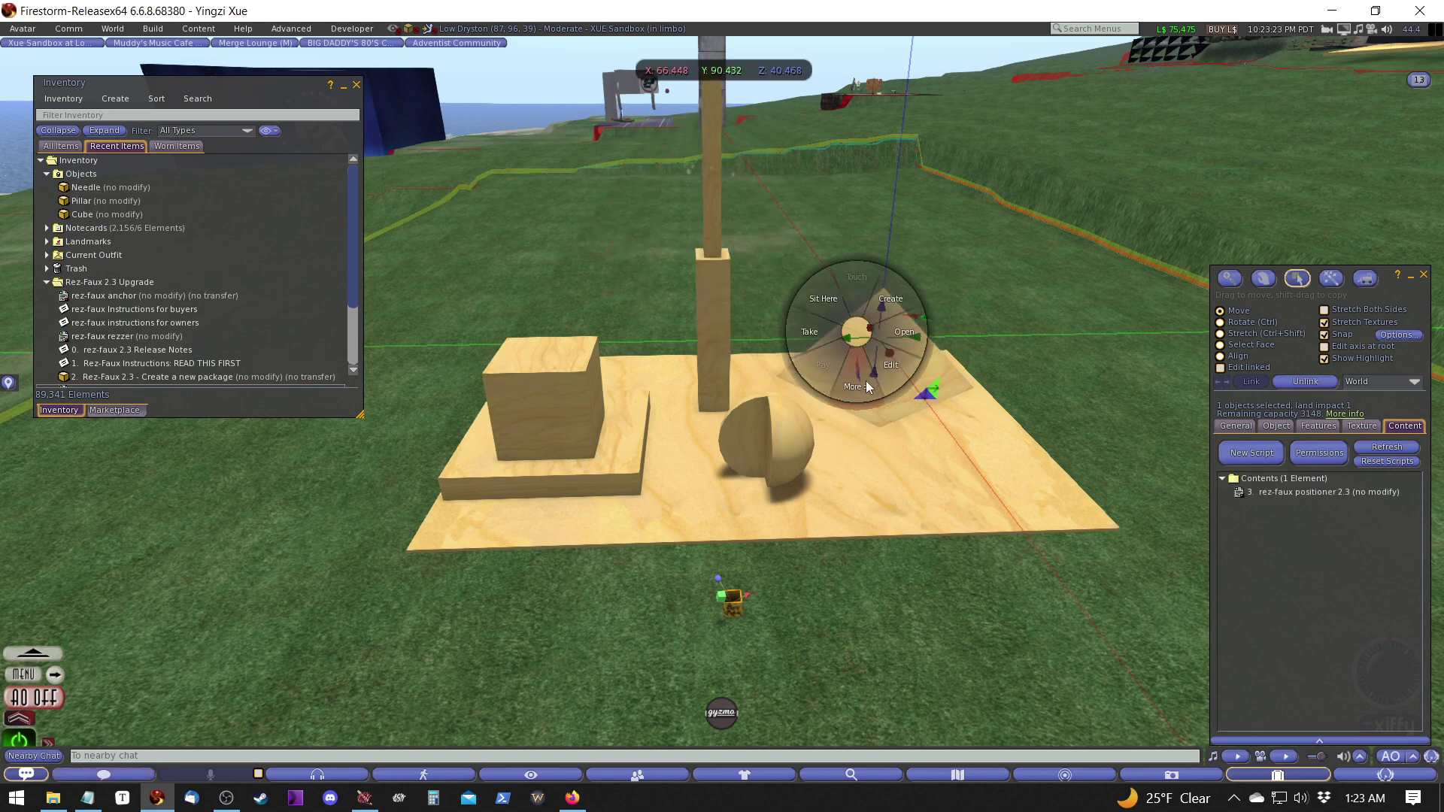
click(819, 338)
right_click(792, 427)
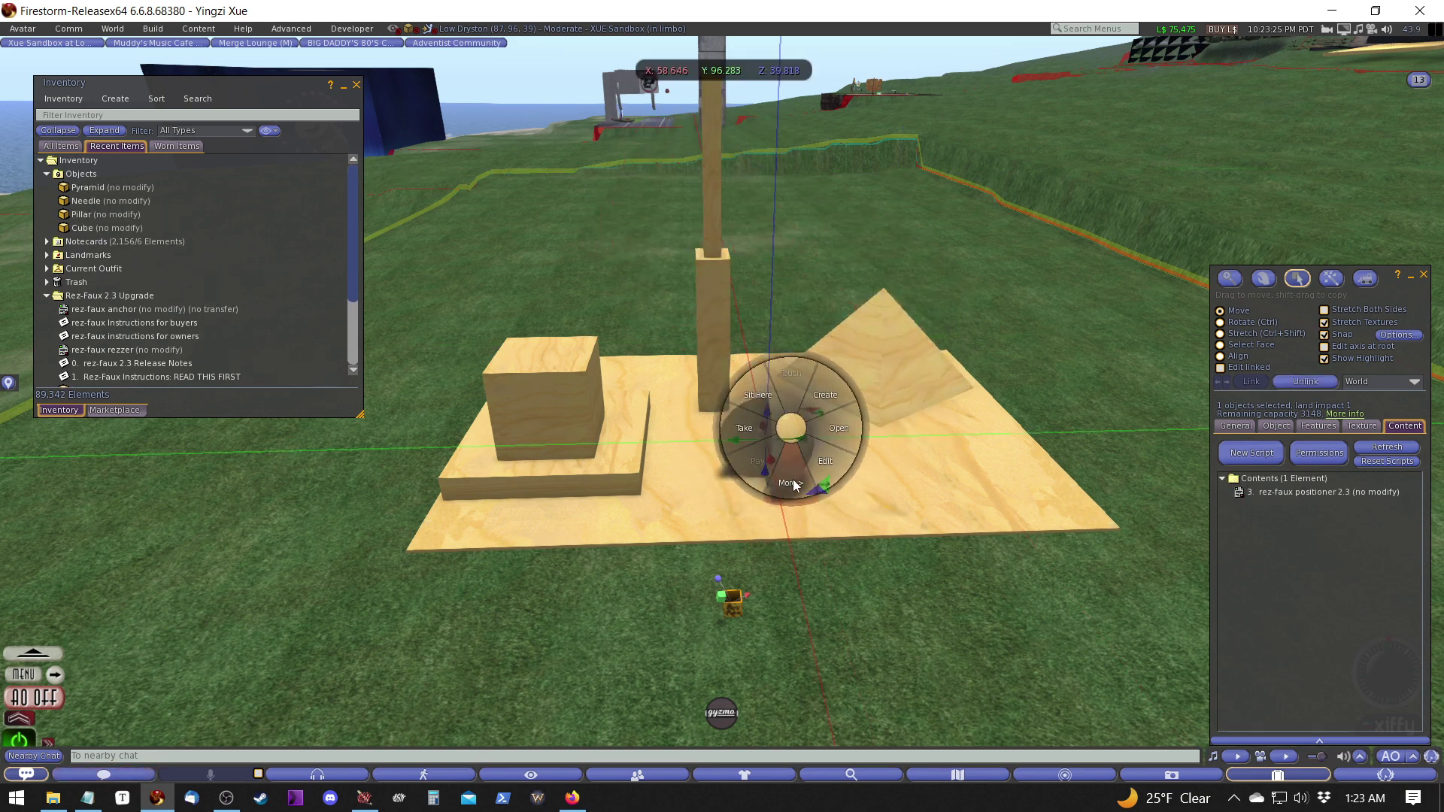
click(743, 501)
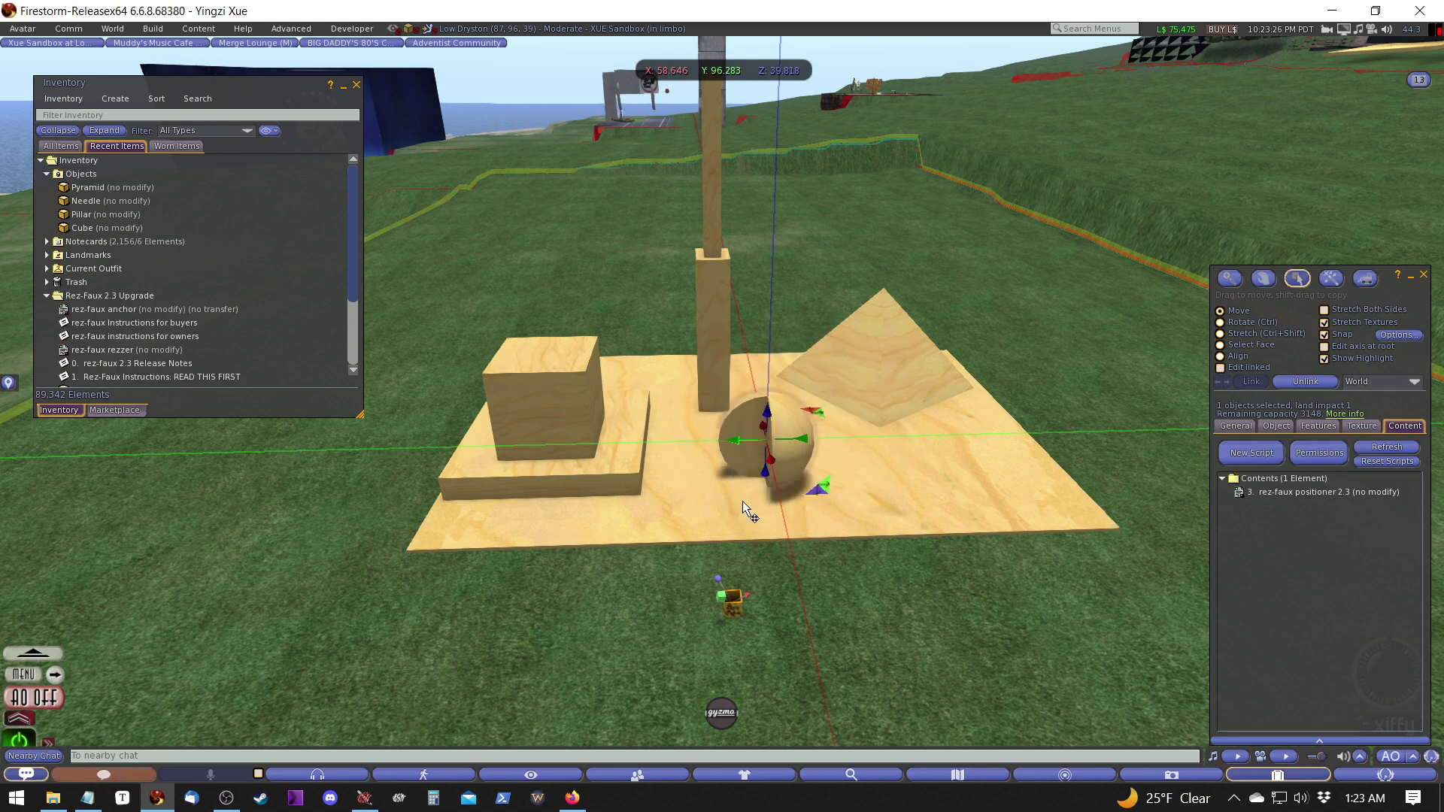
right_click(702, 499)
click(706, 454)
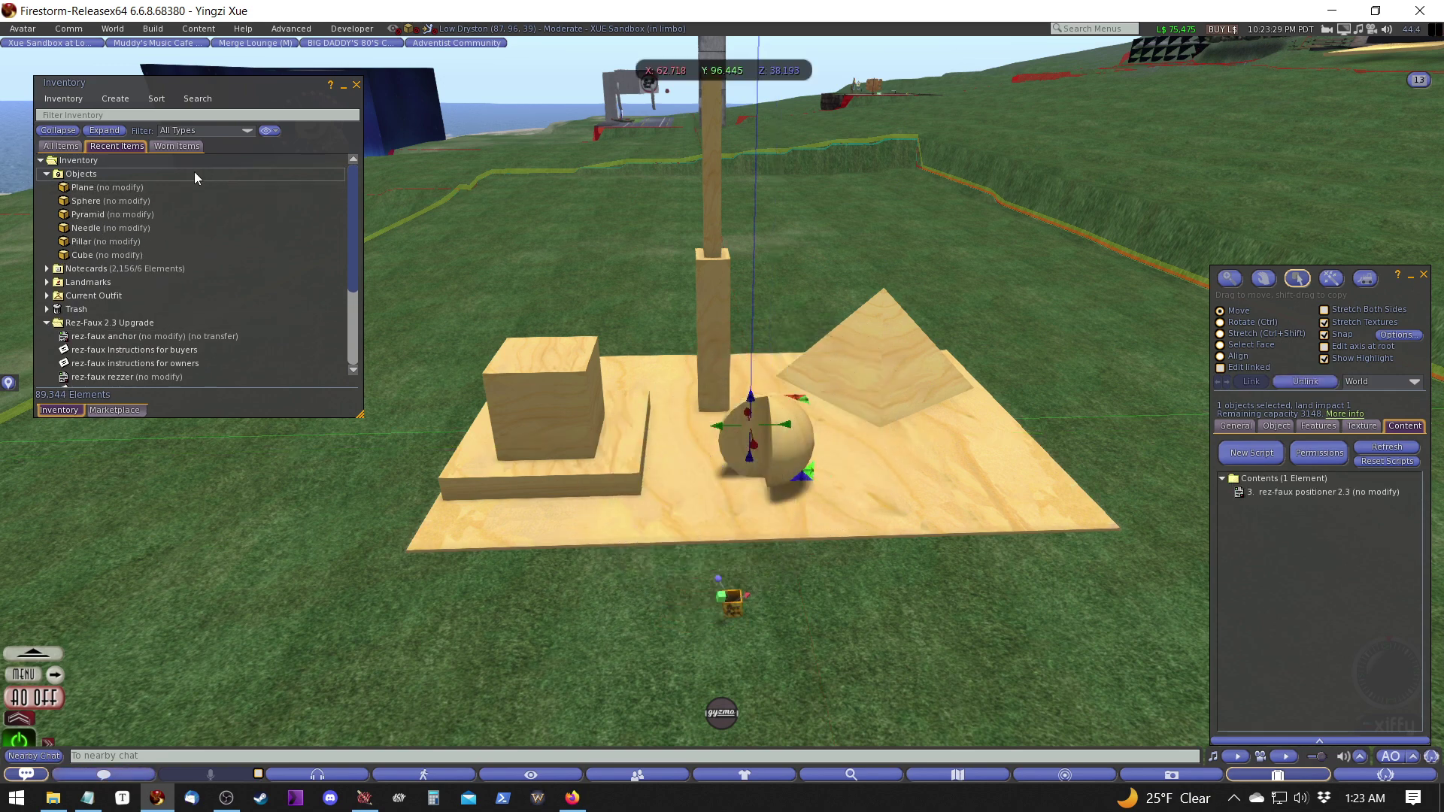
click(146, 190)
shift+click(123, 256)
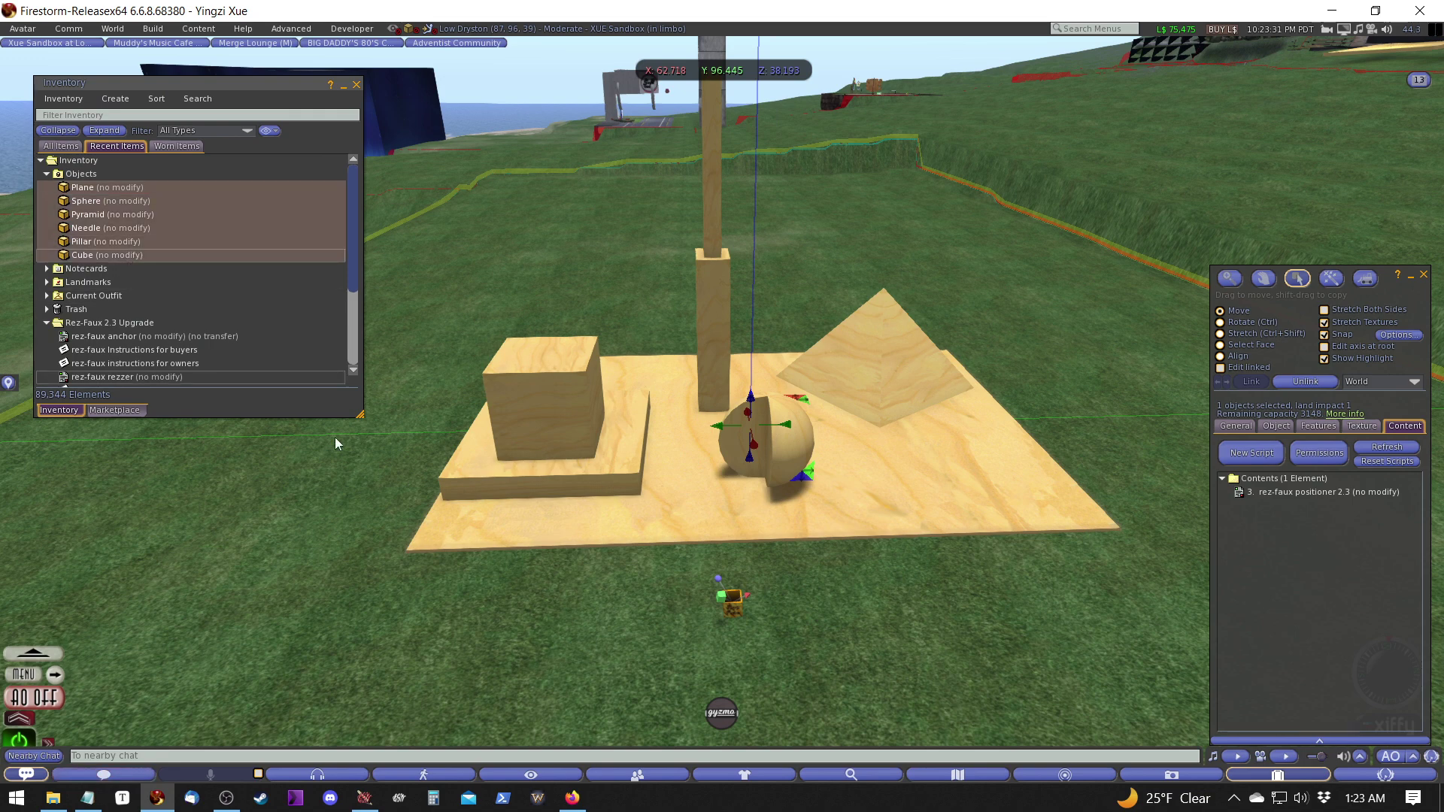
- Drop the six shape copies into the Rez-Faux box's Contents beside its anchor, rezzer and instructions
drag(152, 210, 651, 582)
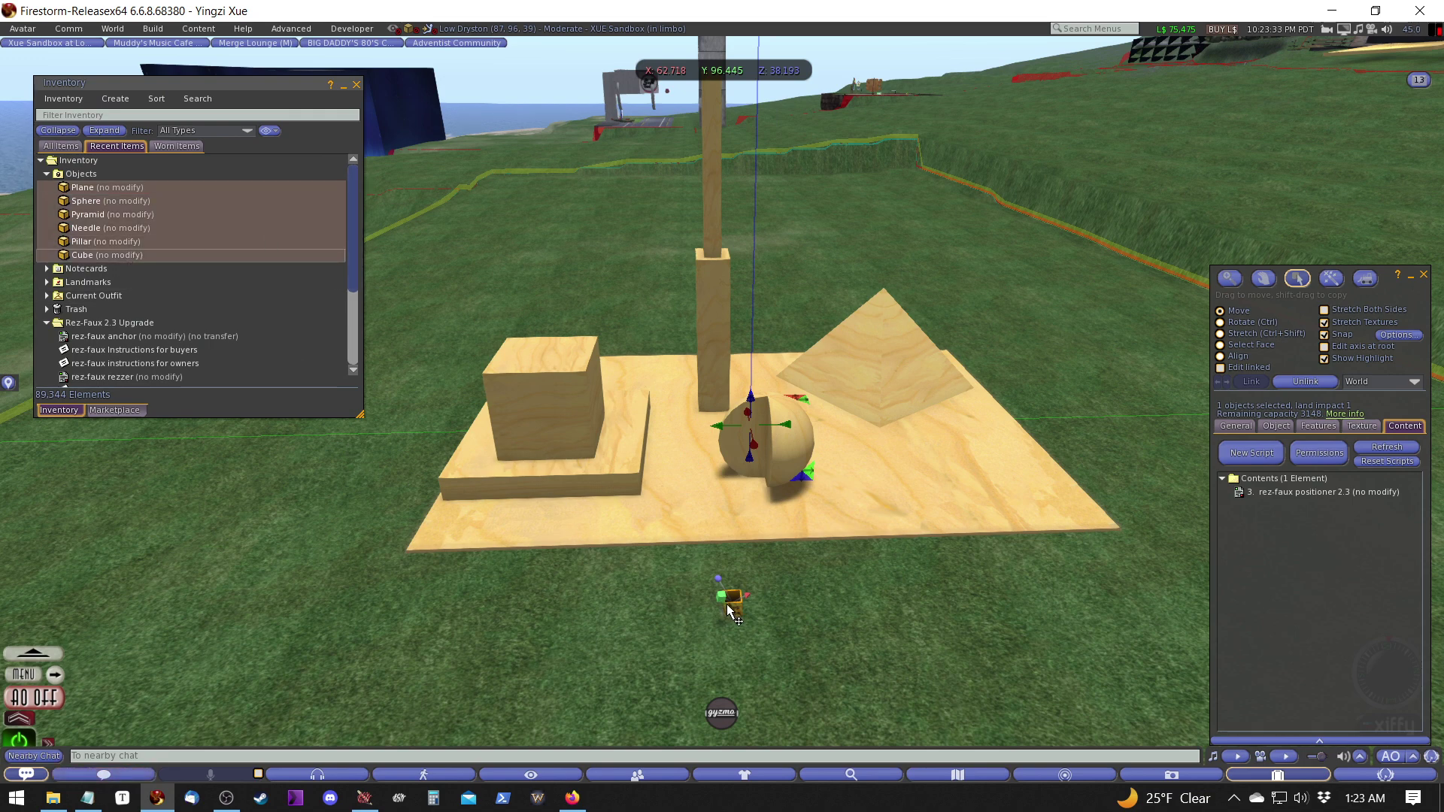
drag(729, 611, 730, 611)
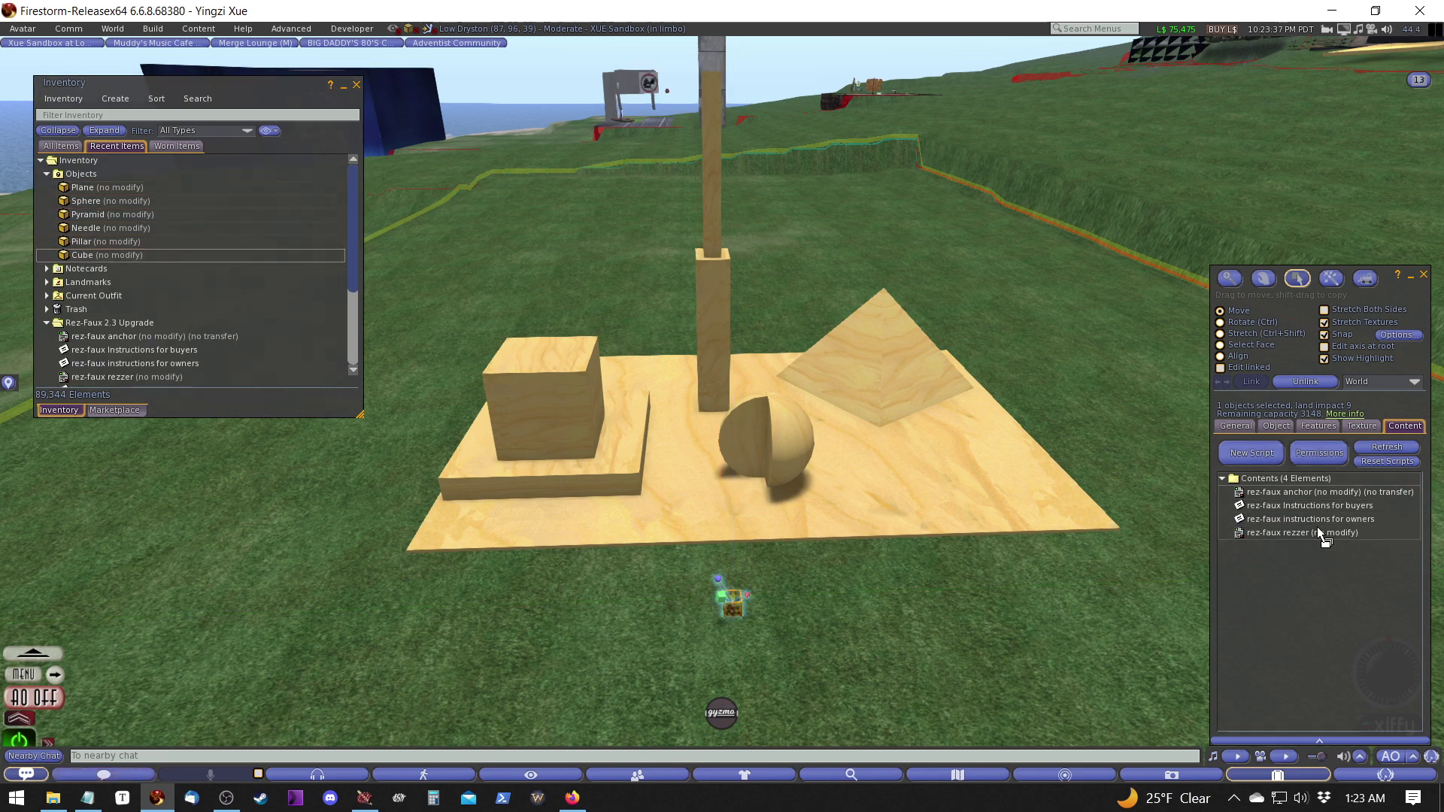
drag(258, 231, 1318, 599)
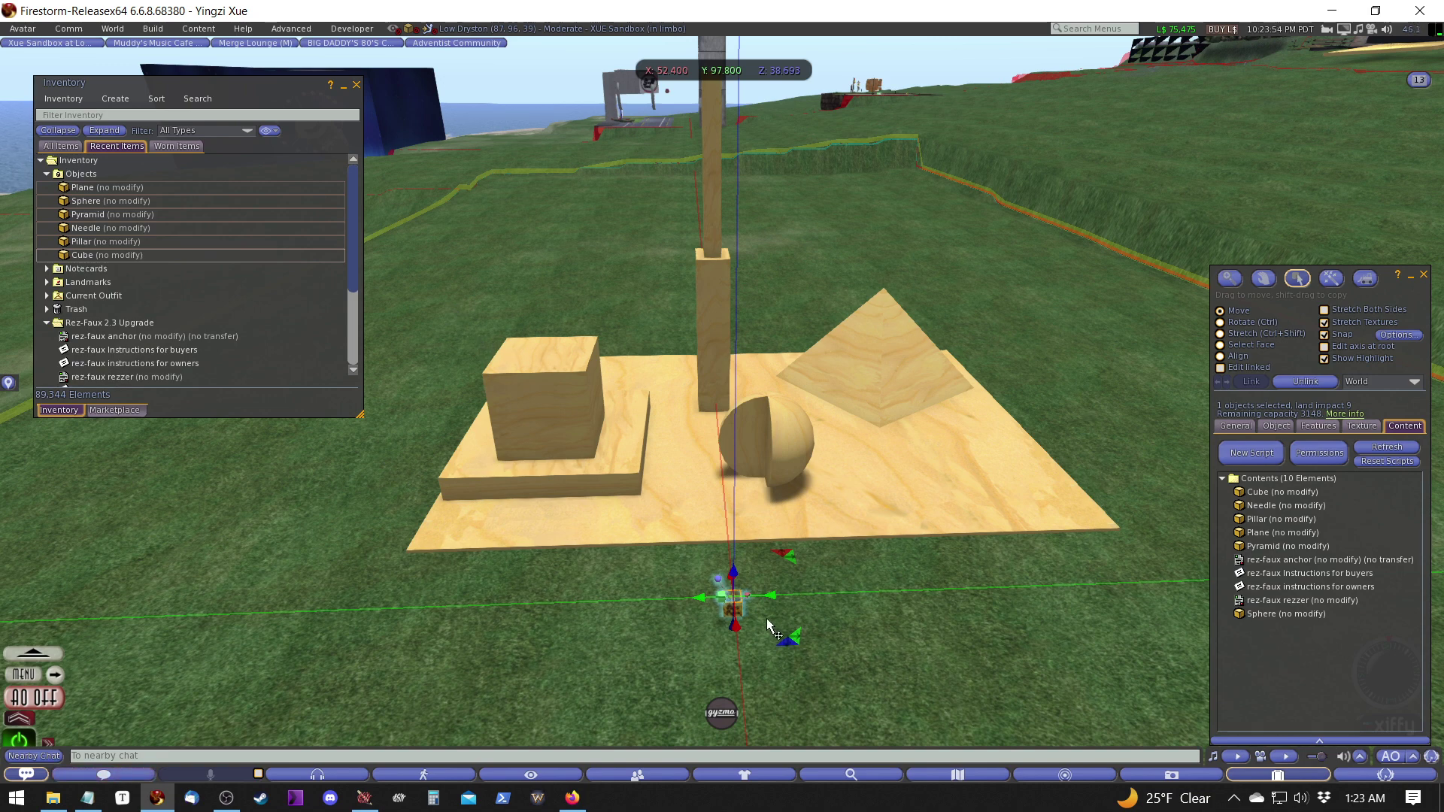
- Take a copy of the packaged Rez-Faux box into inventory
right_click(734, 602)
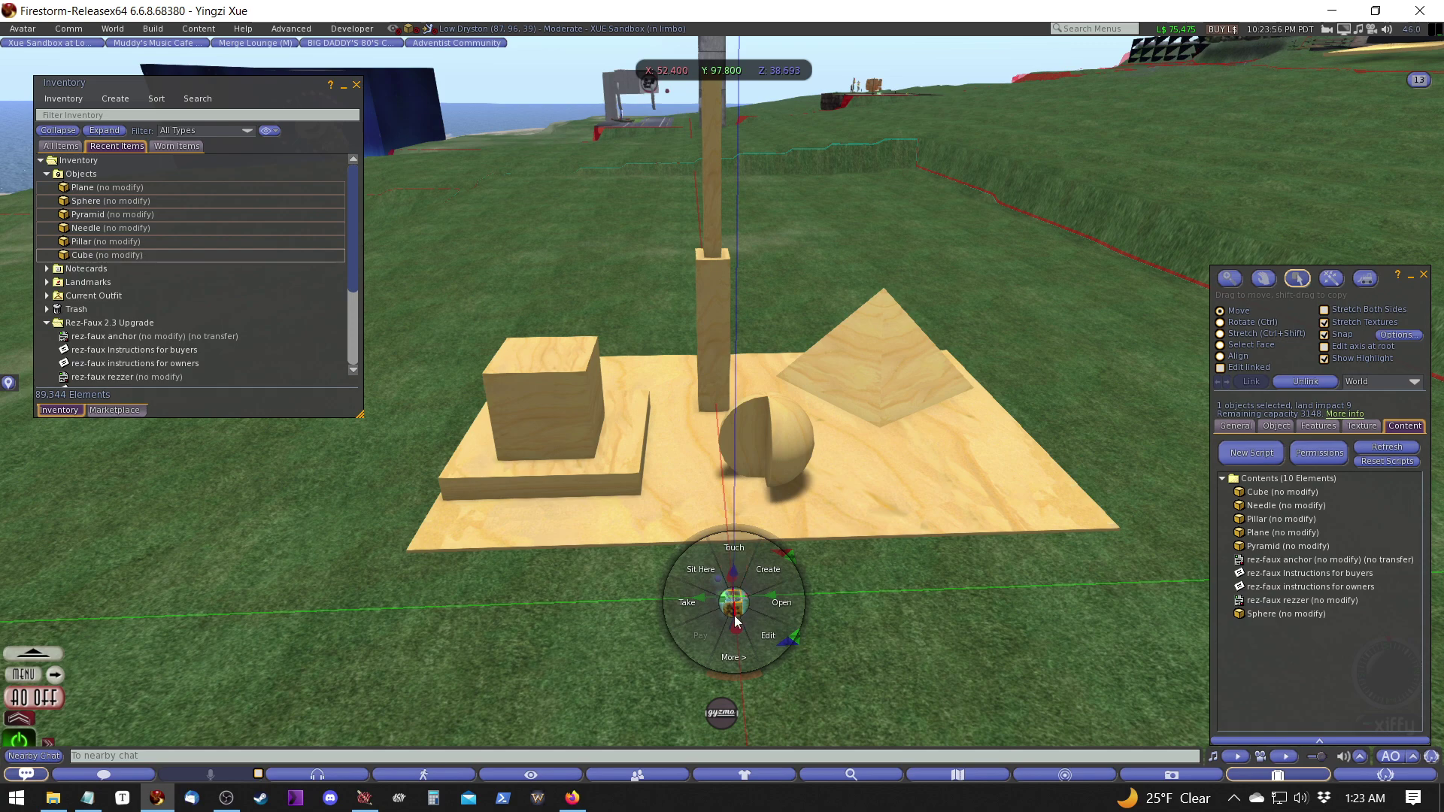
click(733, 658)
click(728, 548)
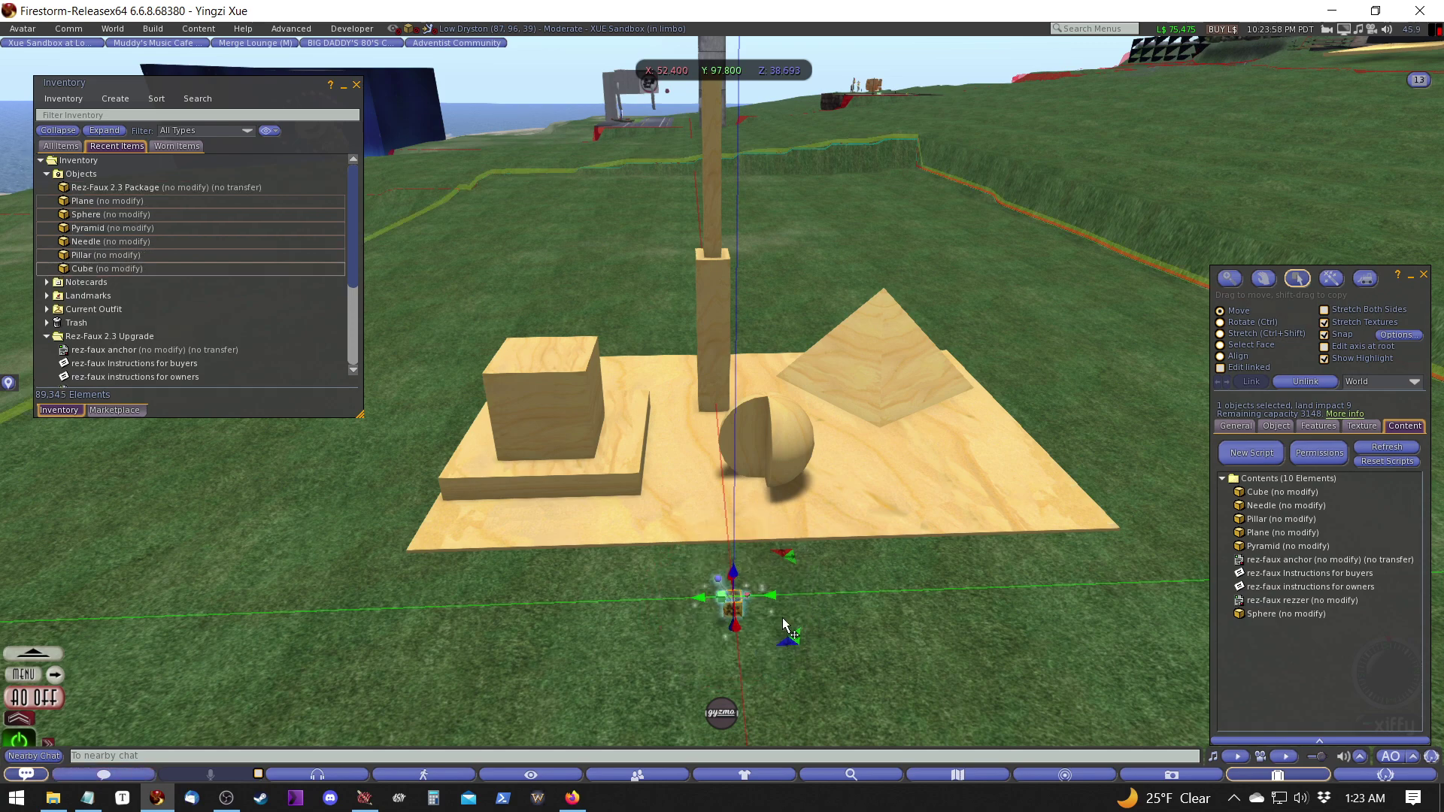
key(Escape)
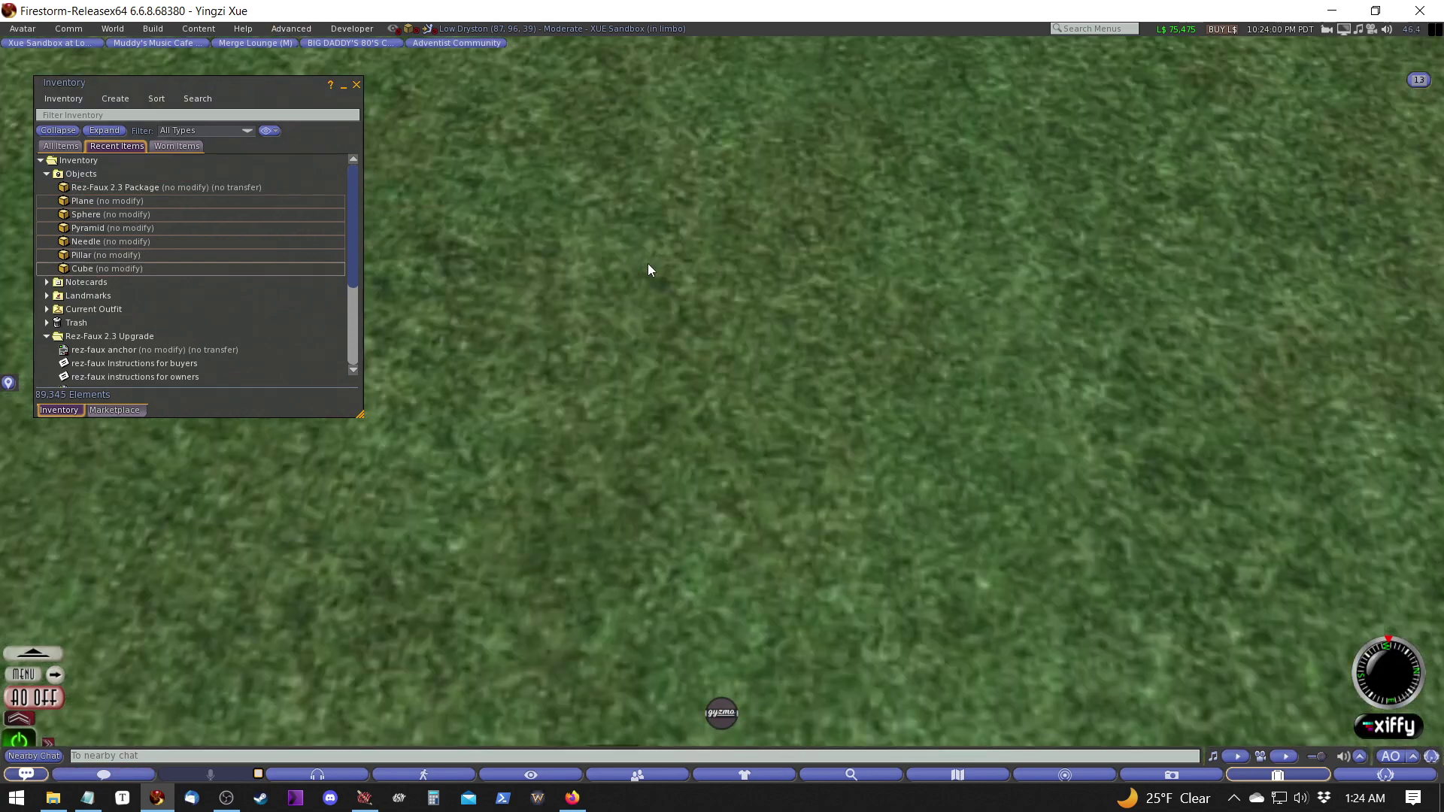
key(Left)
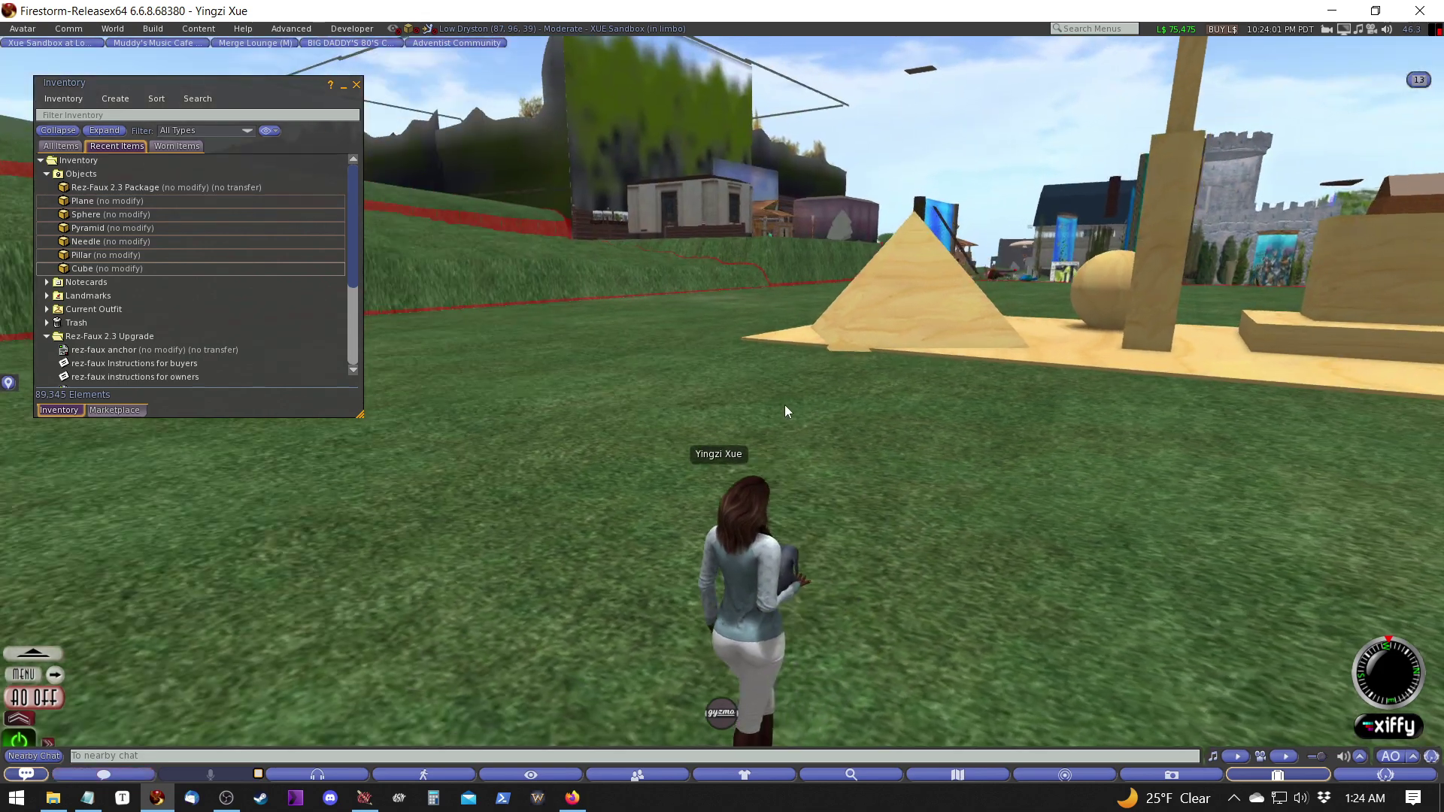
key(Left)
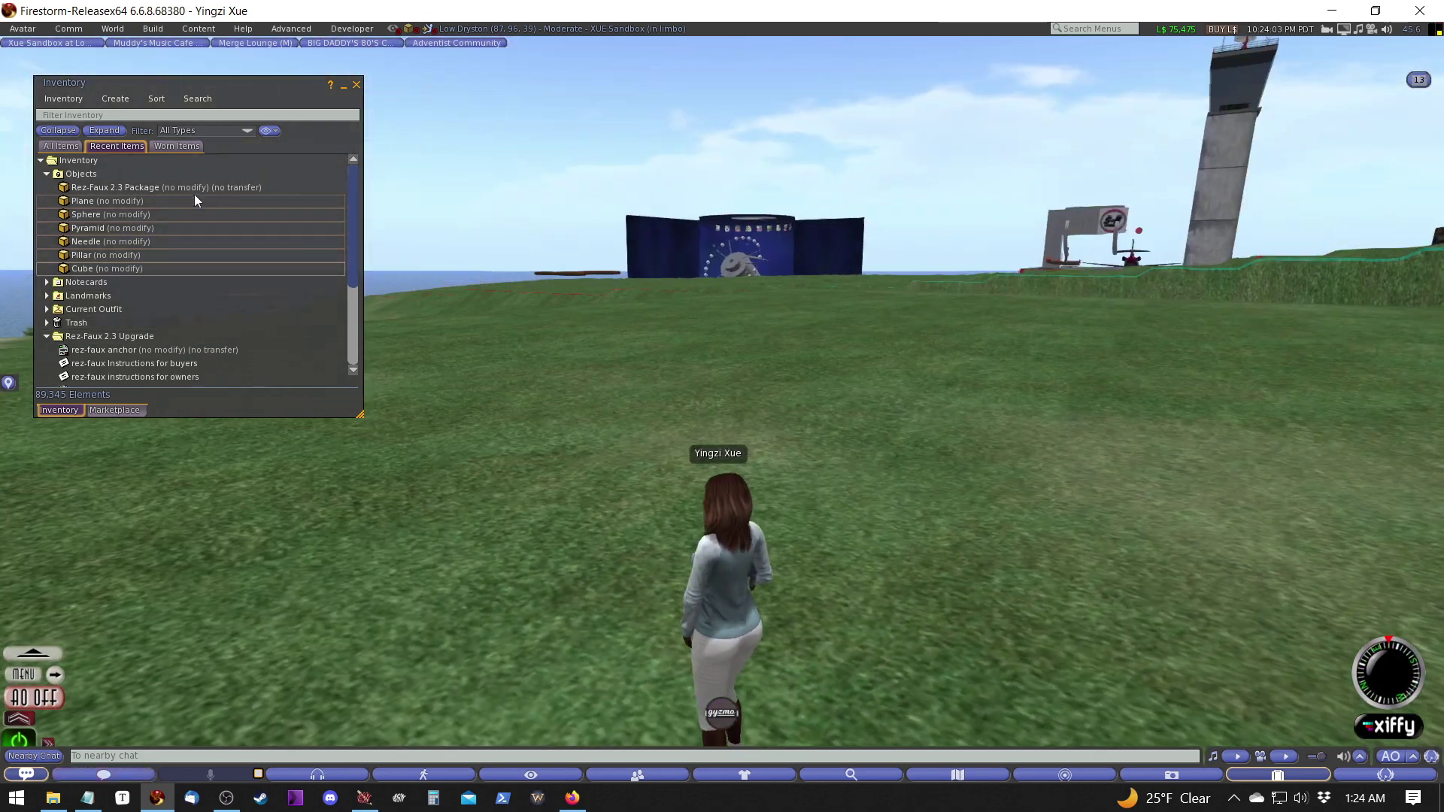
key(Left)
- Place the Rez-Faux 2.3 Package on empty ground and rez the wooden structure from it
drag(195, 188, 712, 441)
alt+click(707, 395)
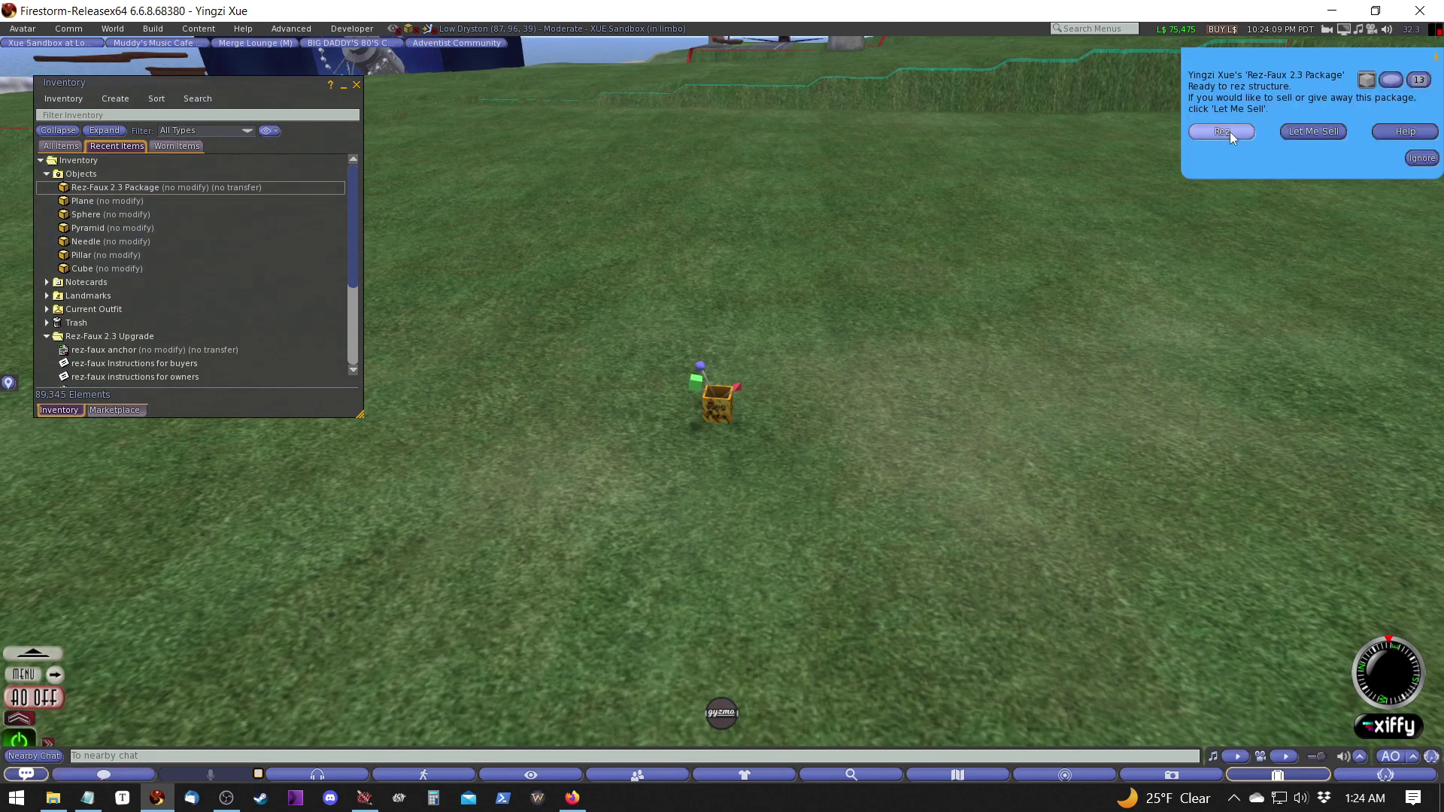
click(1222, 132)
key(Escape)
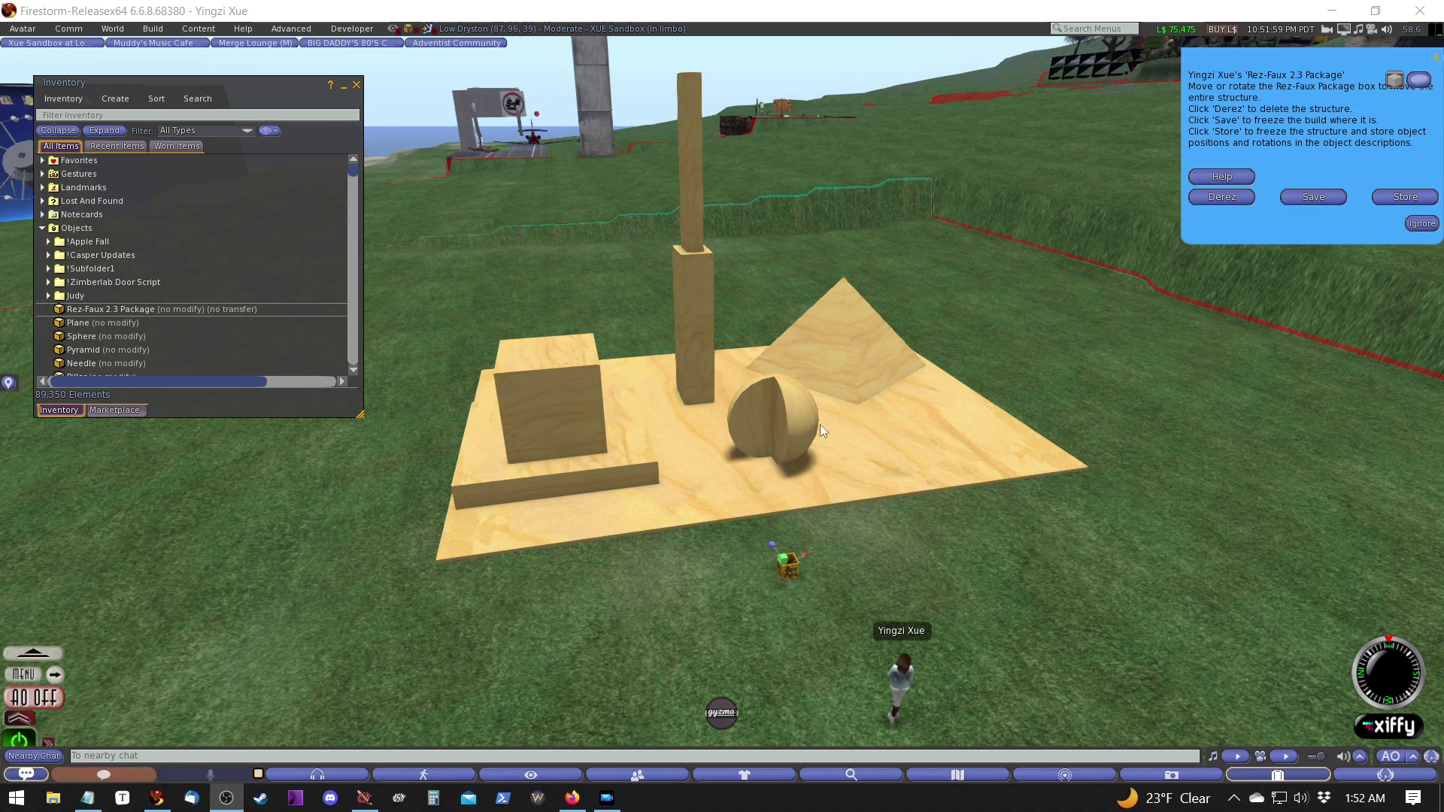
alt+drag(725, 388, 677, 398)
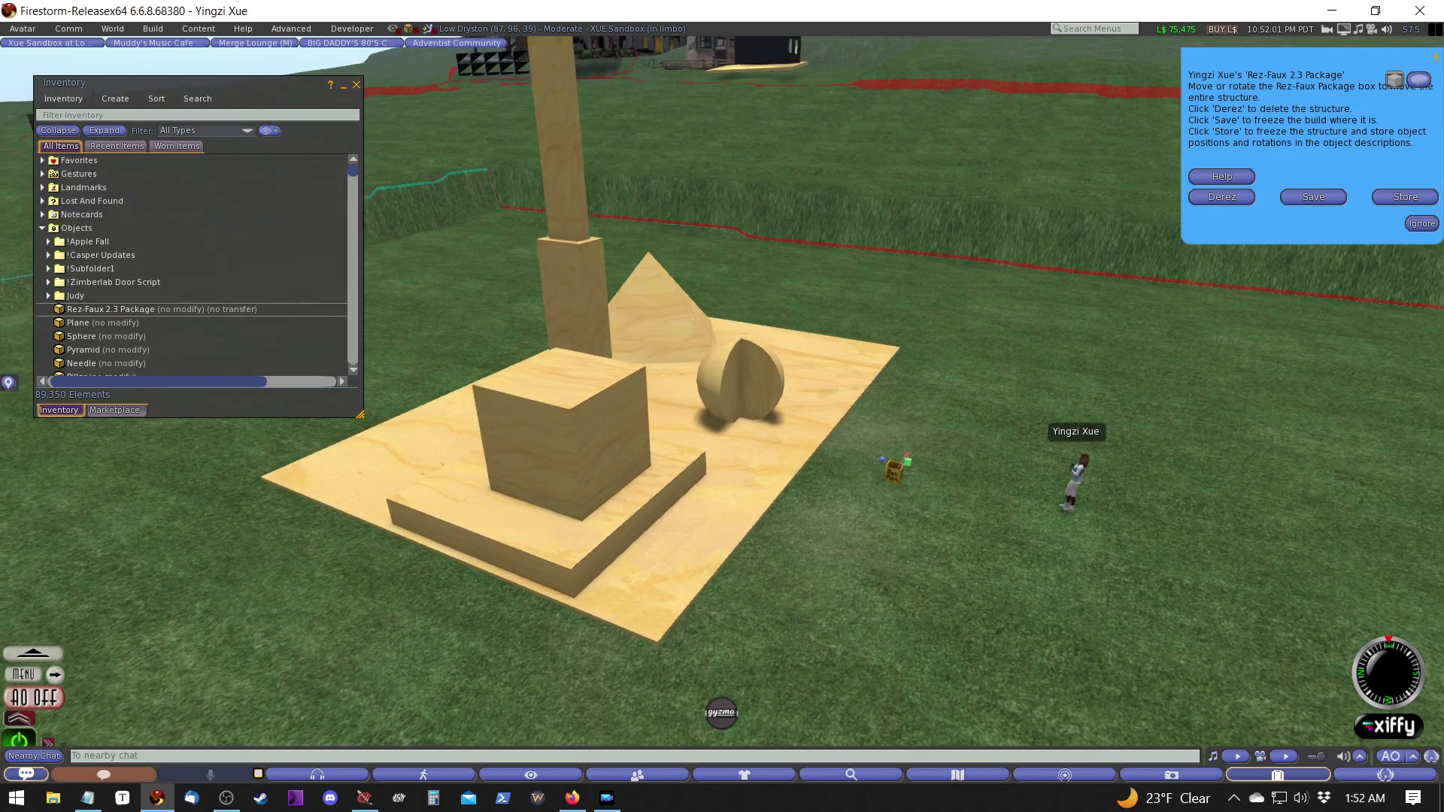
key(Escape)
mouse_move(832, 392)
alt+mouse_down()
mouse_move(752, 399)
mouse_move(632, 457)
mouse_move(751, 430)
alt+mouse_up()
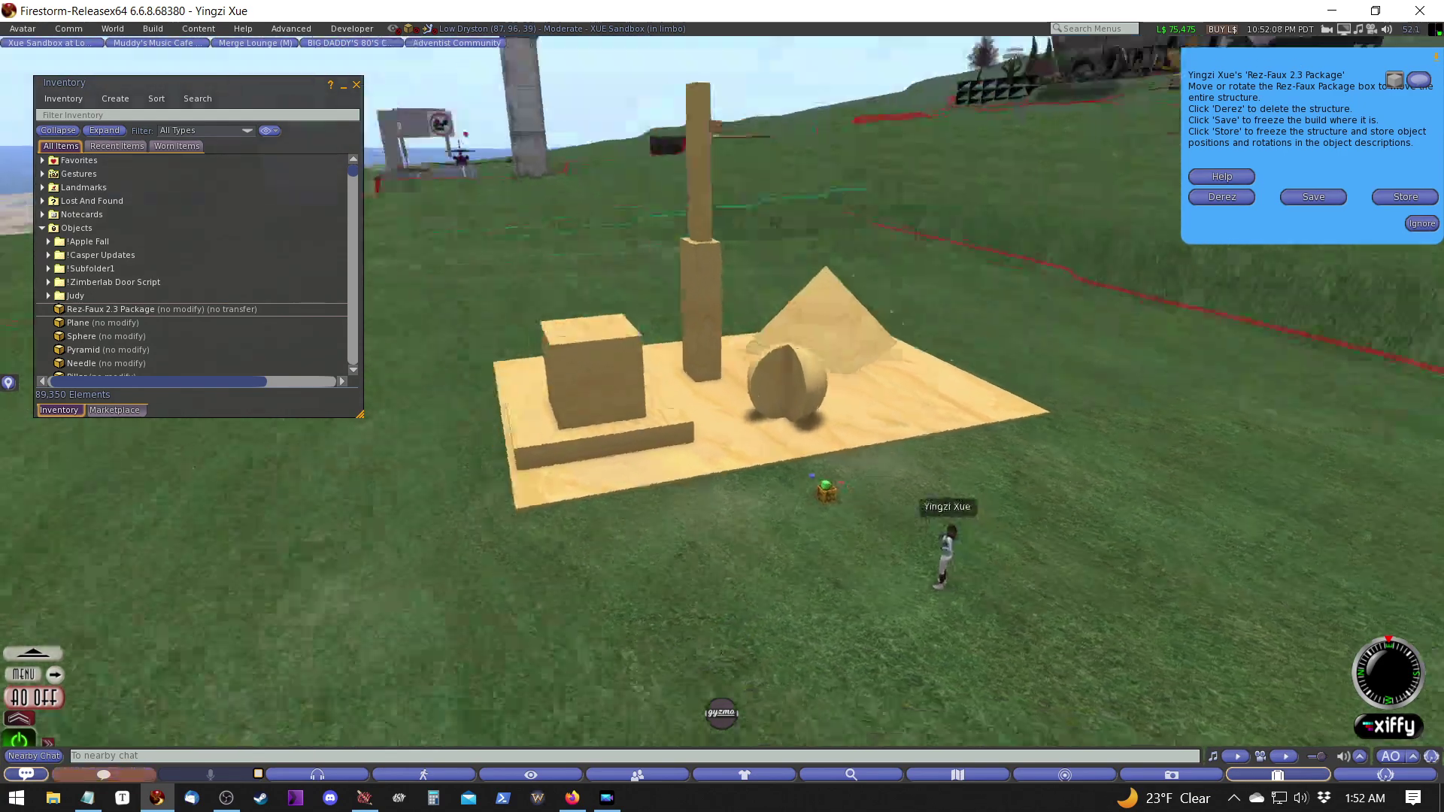
- Derez the unpacked structure and take both package boxes back into inventory
click(1252, 197)
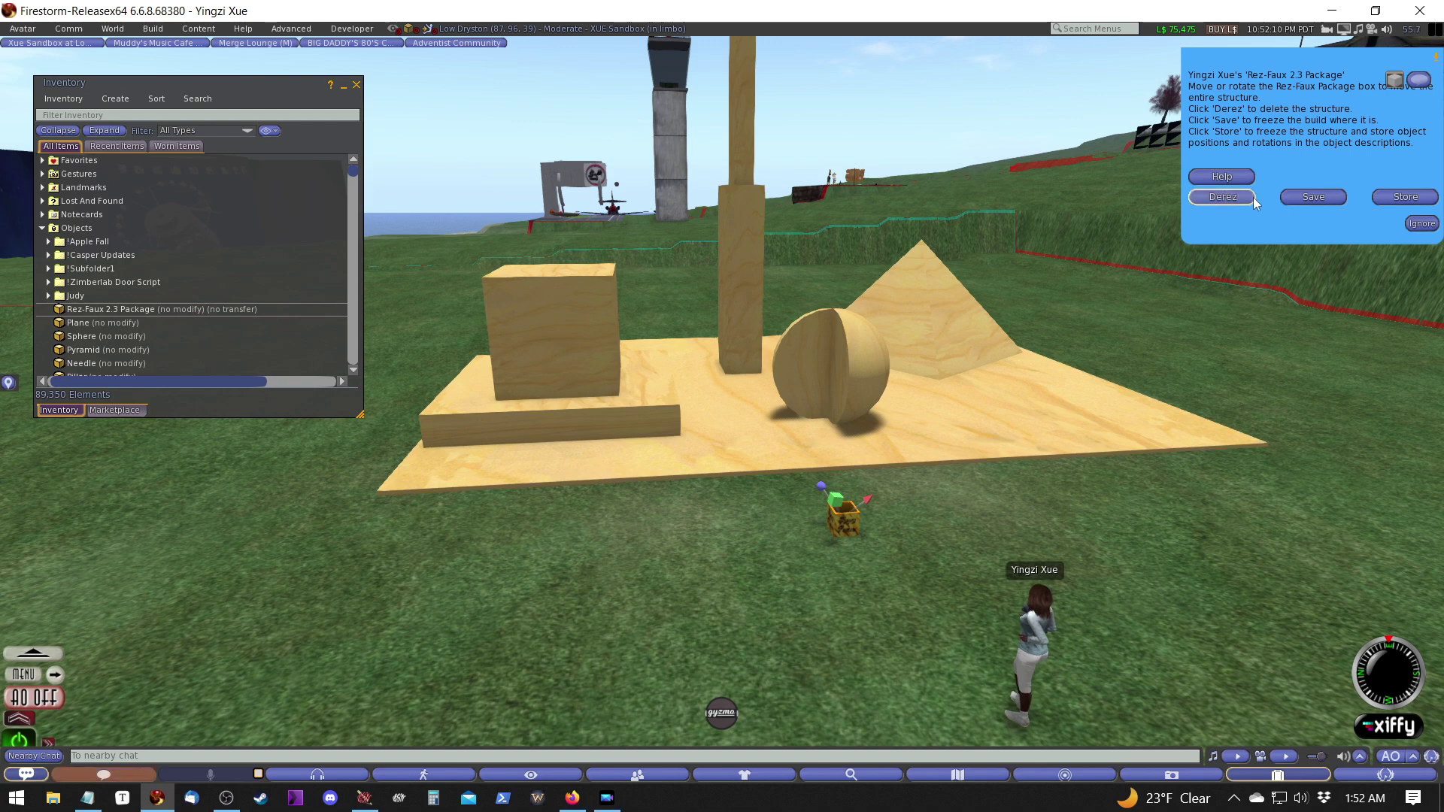
click(1421, 158)
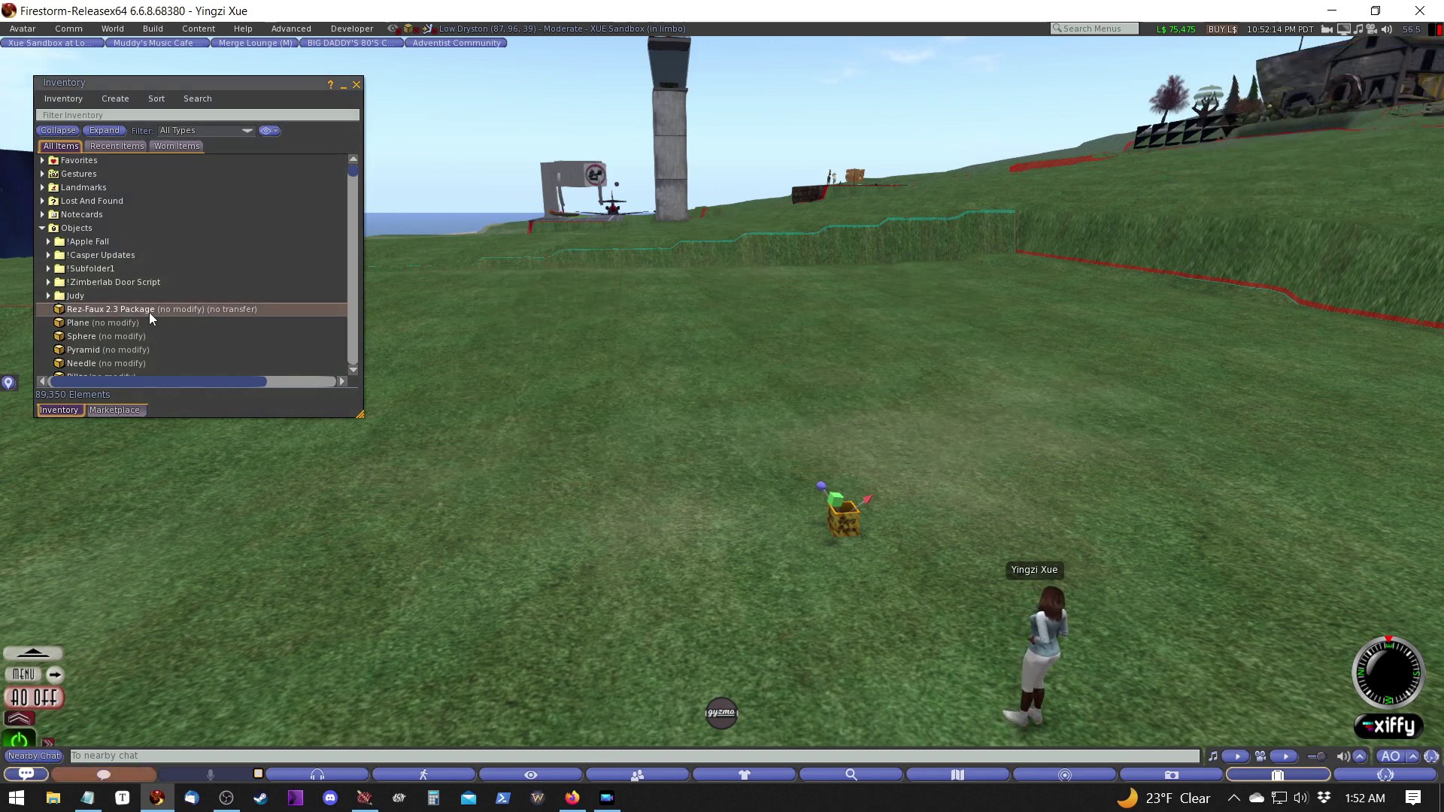
right_click(849, 524)
click(892, 558)
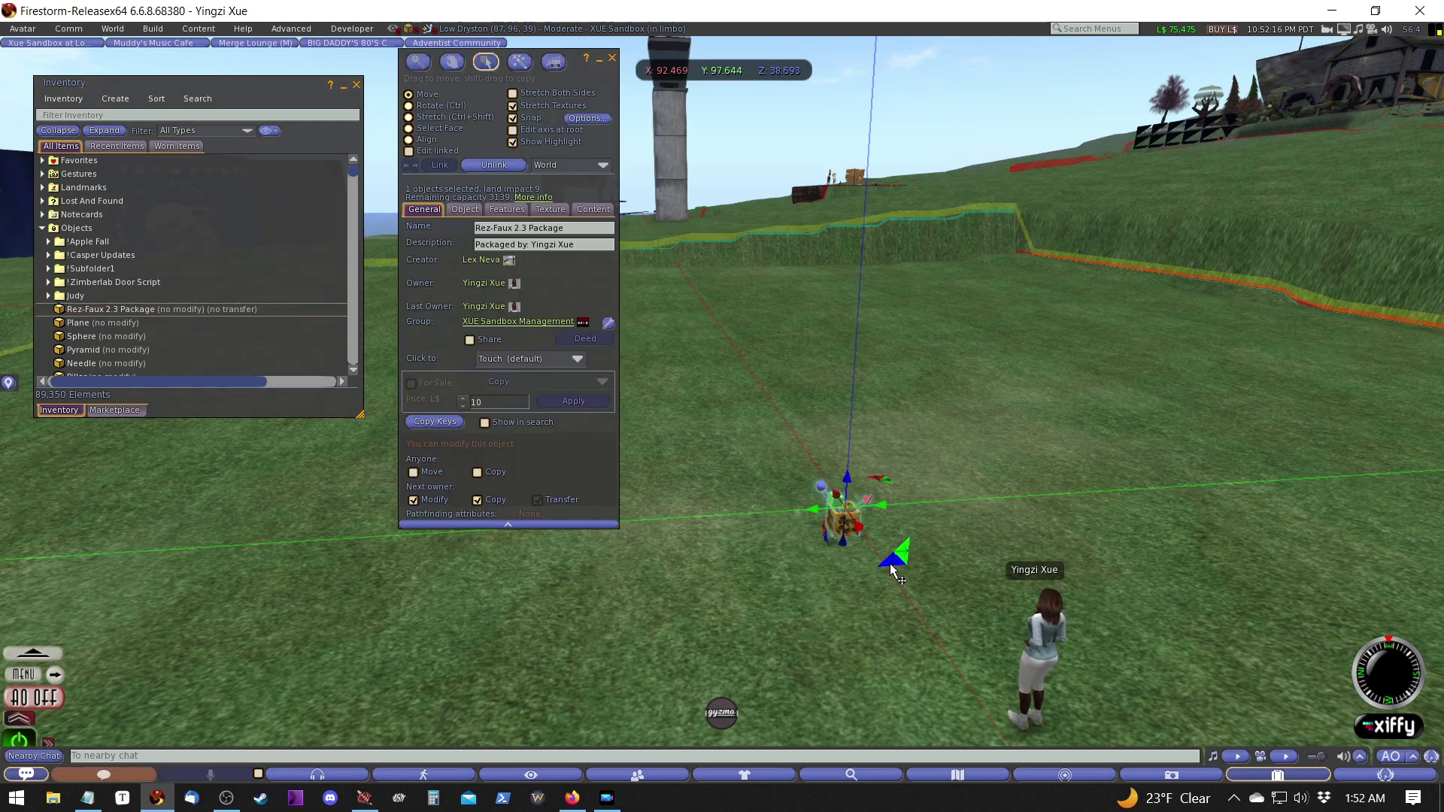
key(Delete)
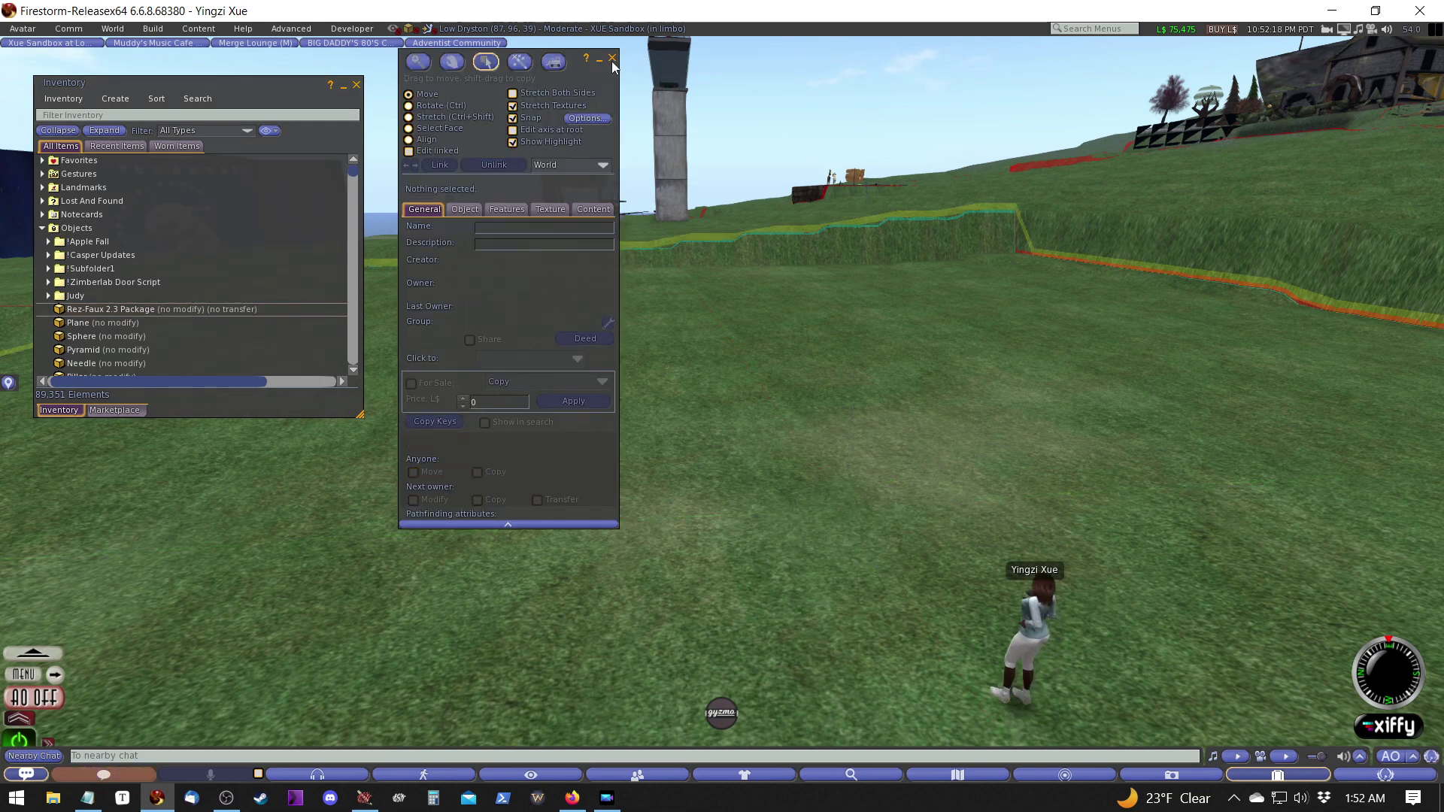
key(Escape)
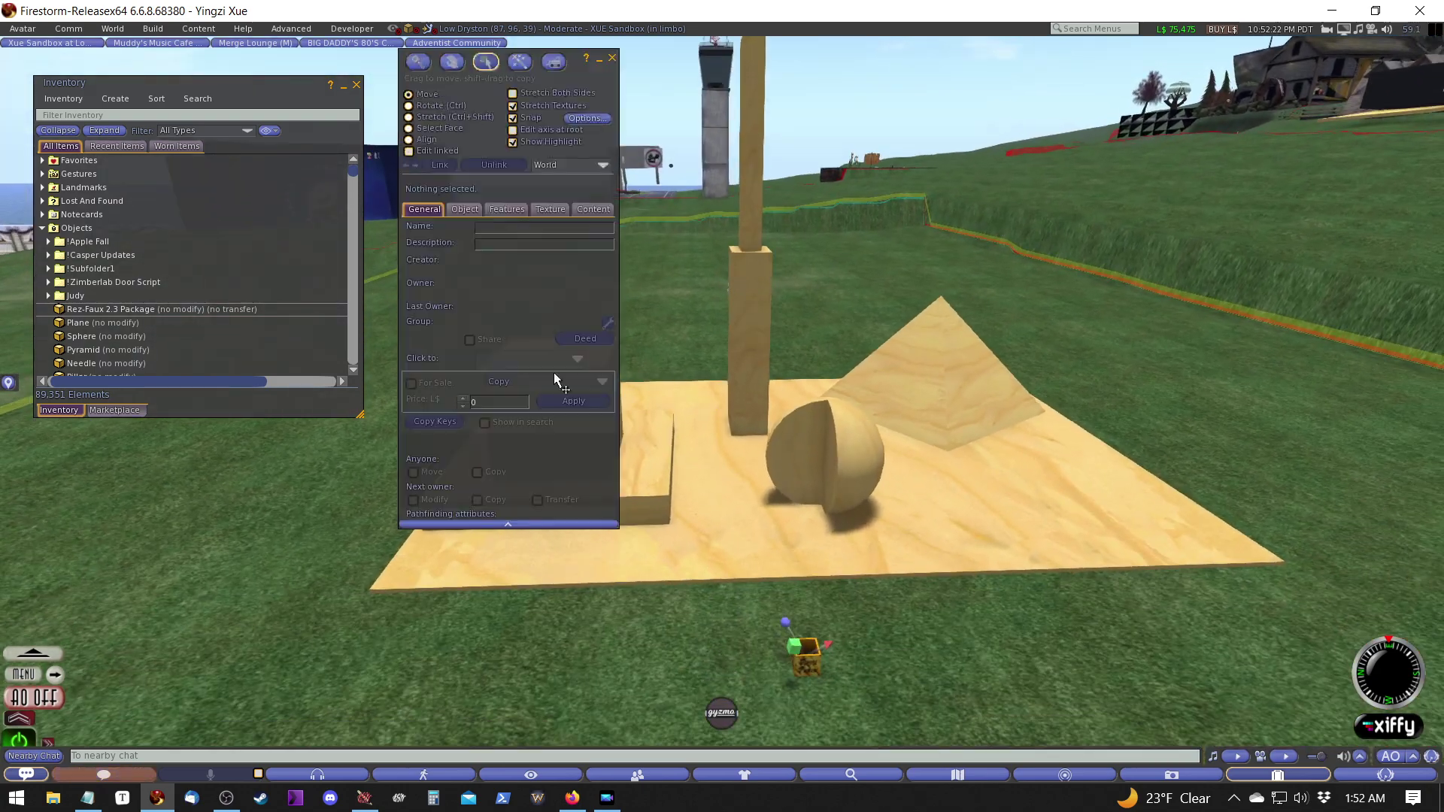
key(ctrl+3)
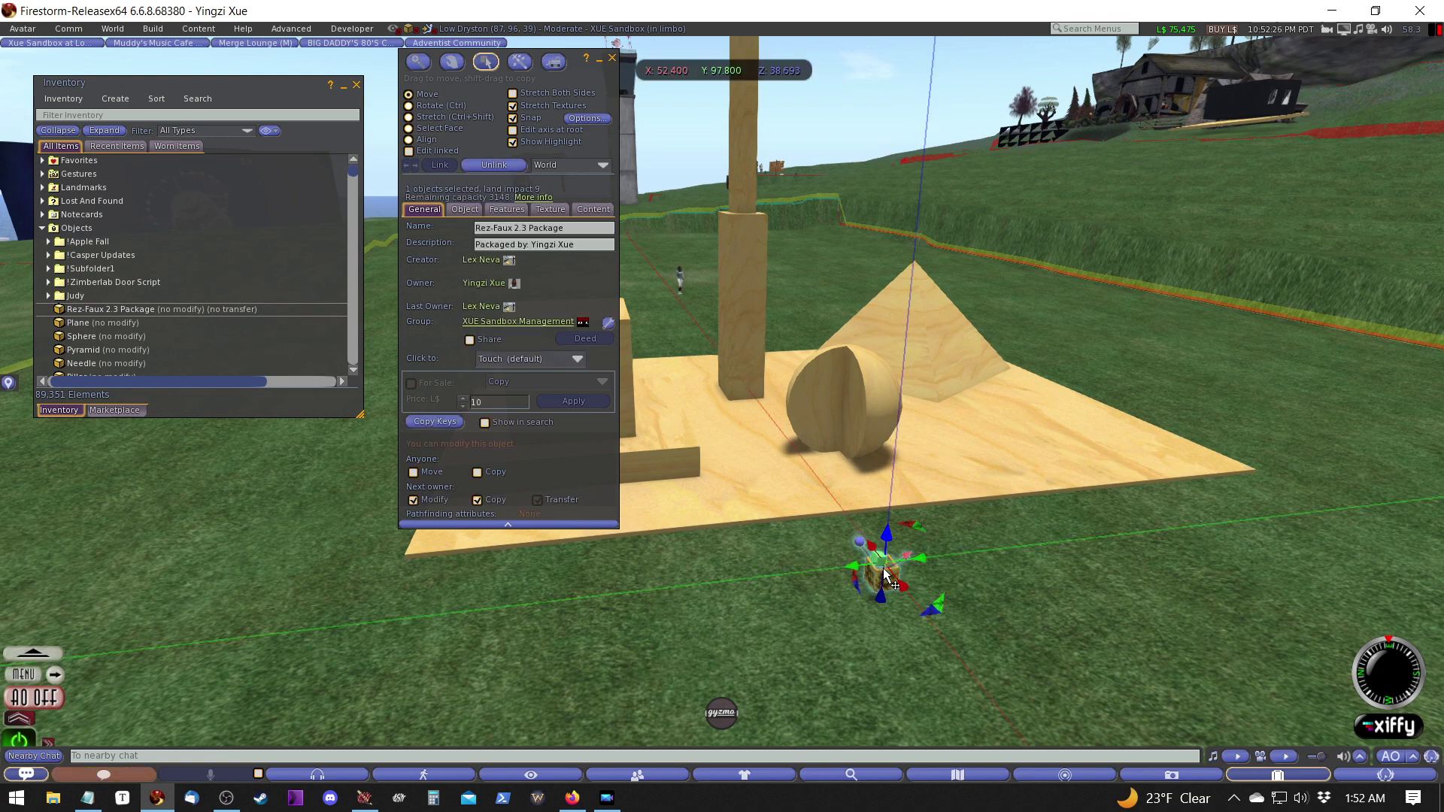
key(Delete)
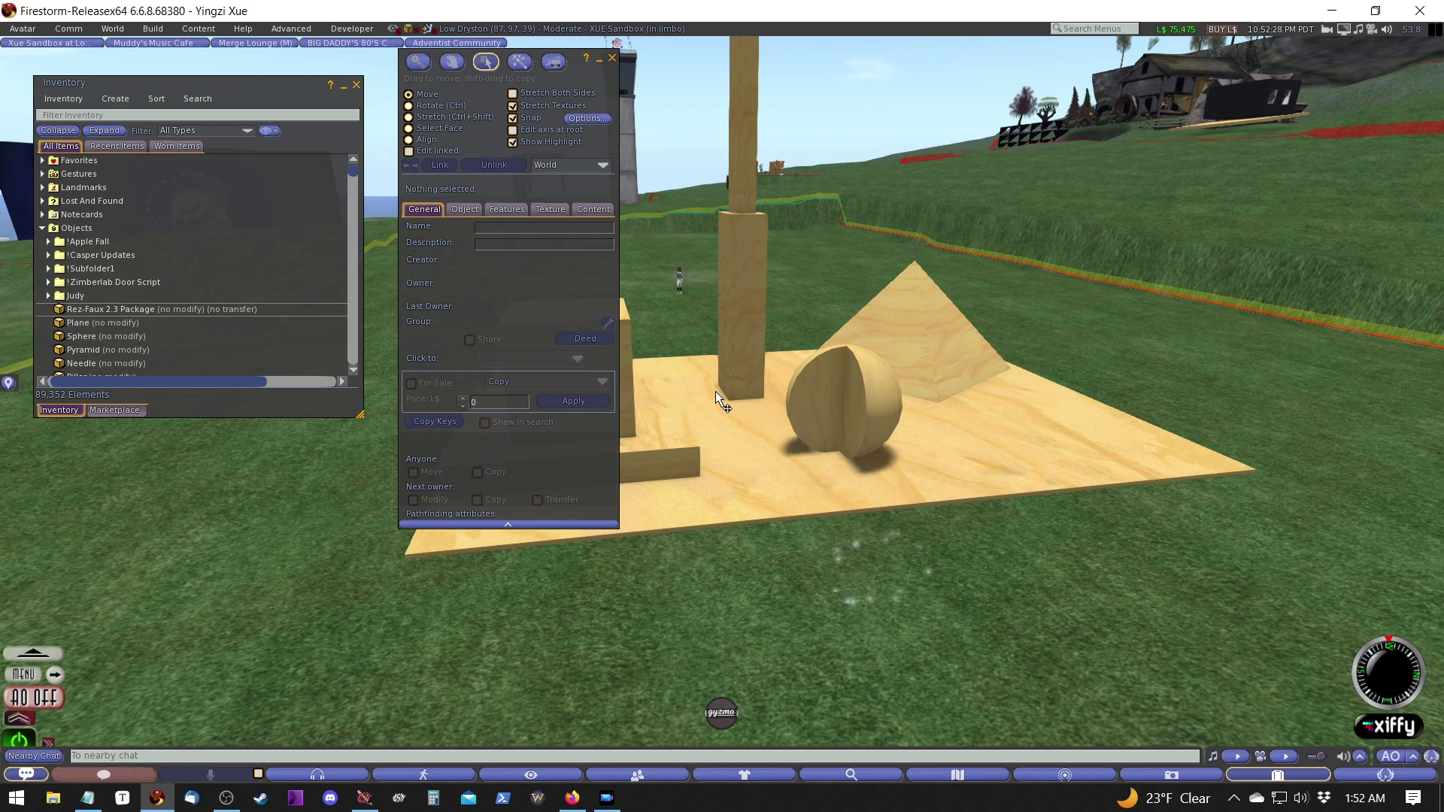
- Drag-select the old build's leftover wooden shapes and take them into inventory
key(ctrl+b)
scroll(721, 401, down, 10)
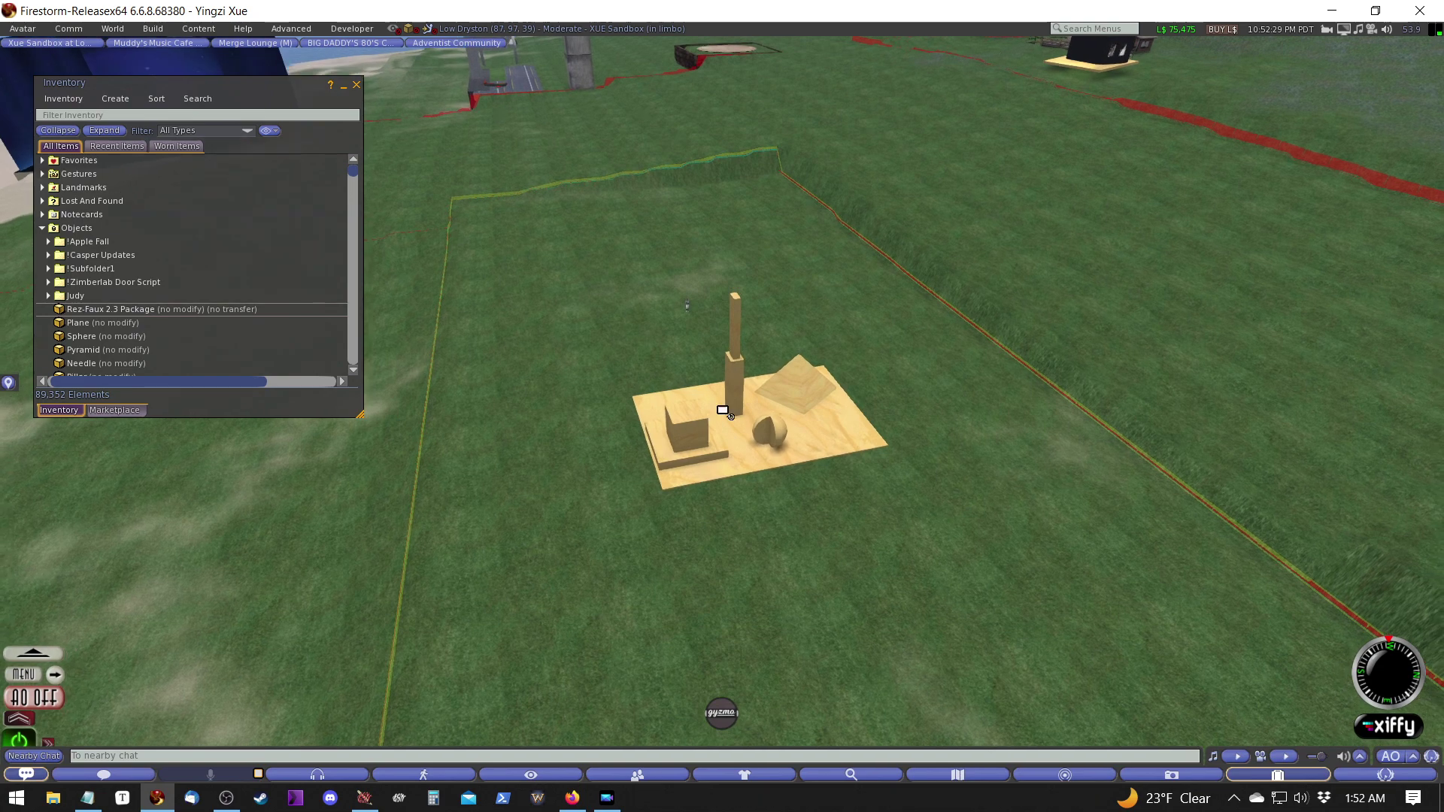
key(ctrl+b)
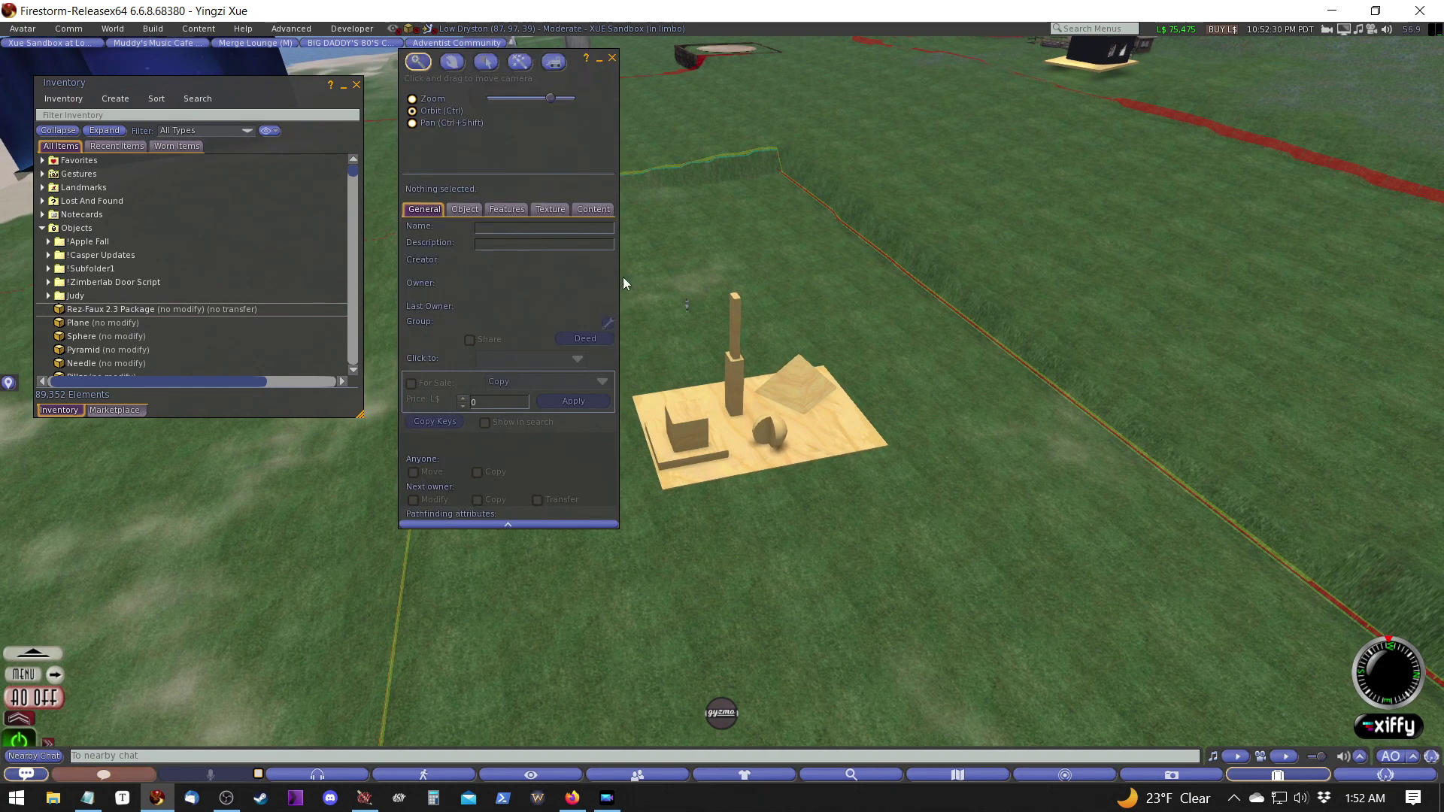
mouse_move(628, 273)
mouse_down()
mouse_move(814, 490)
mouse_move(914, 556)
mouse_up()
key(Delete)
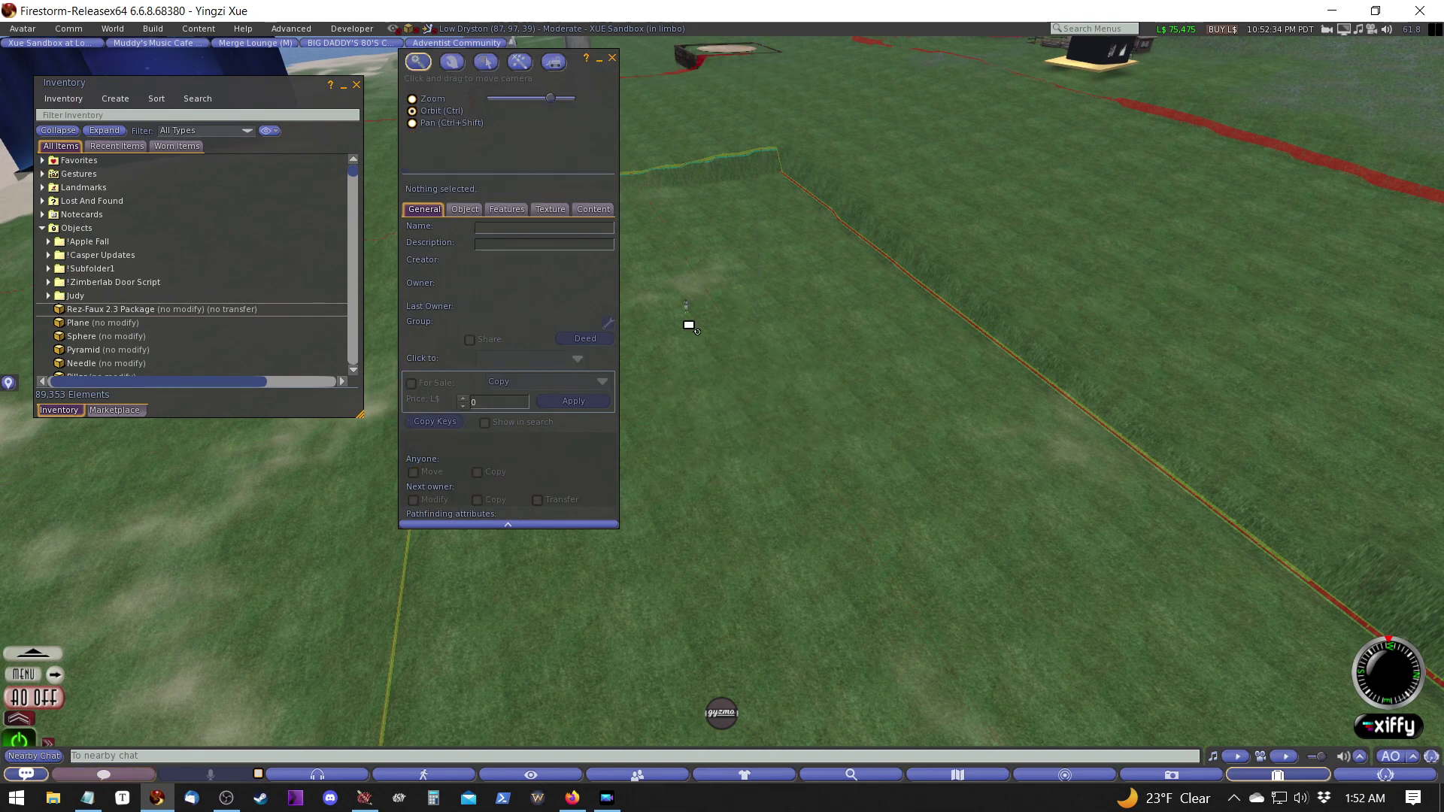
key(ctrl+b)
key(ctrl+b)
key(ctrl+b)
key(ctrl+b)
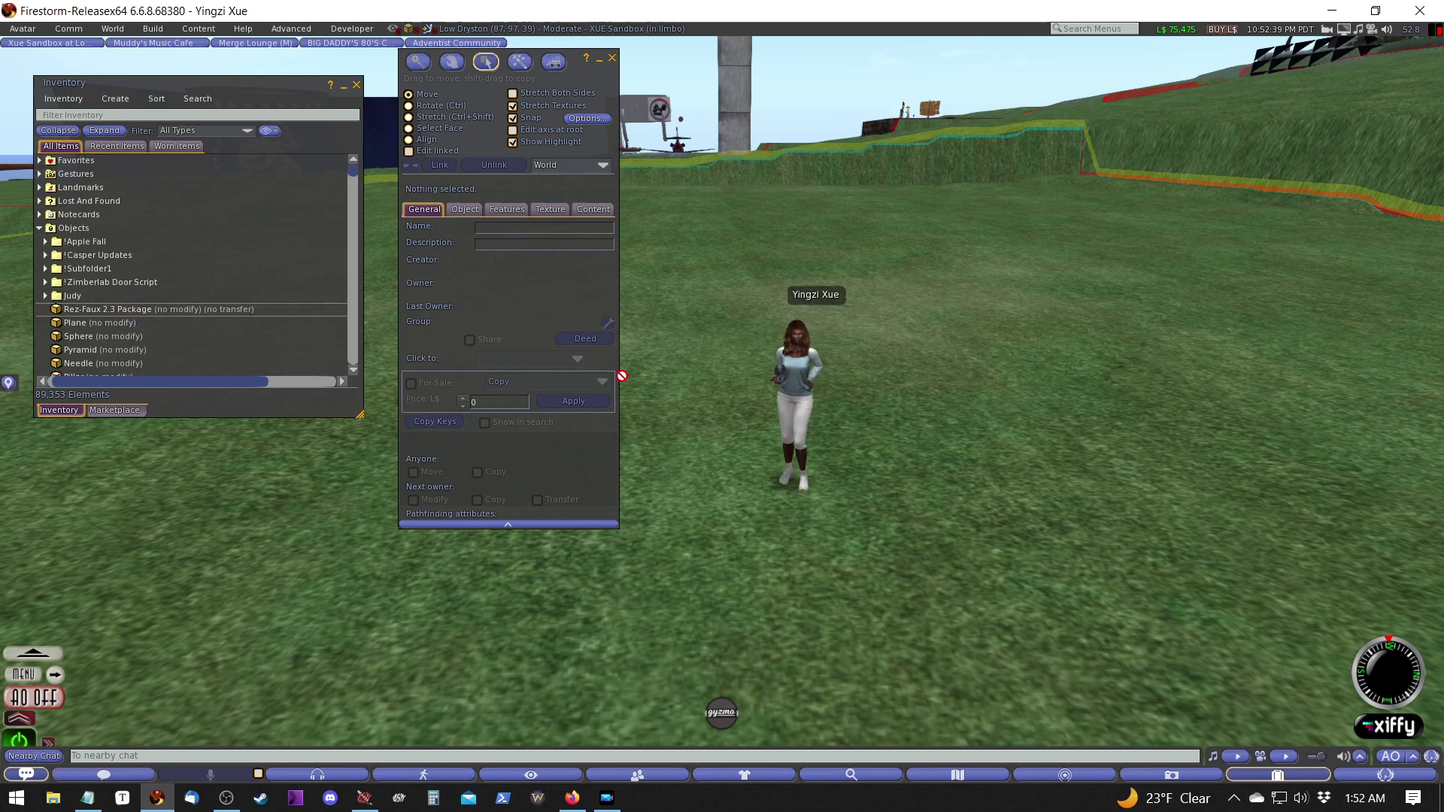
- Set the Rez-Faux 2.3 Package beside the avatar and rez the wooden structure from it
drag(162, 307, 715, 420)
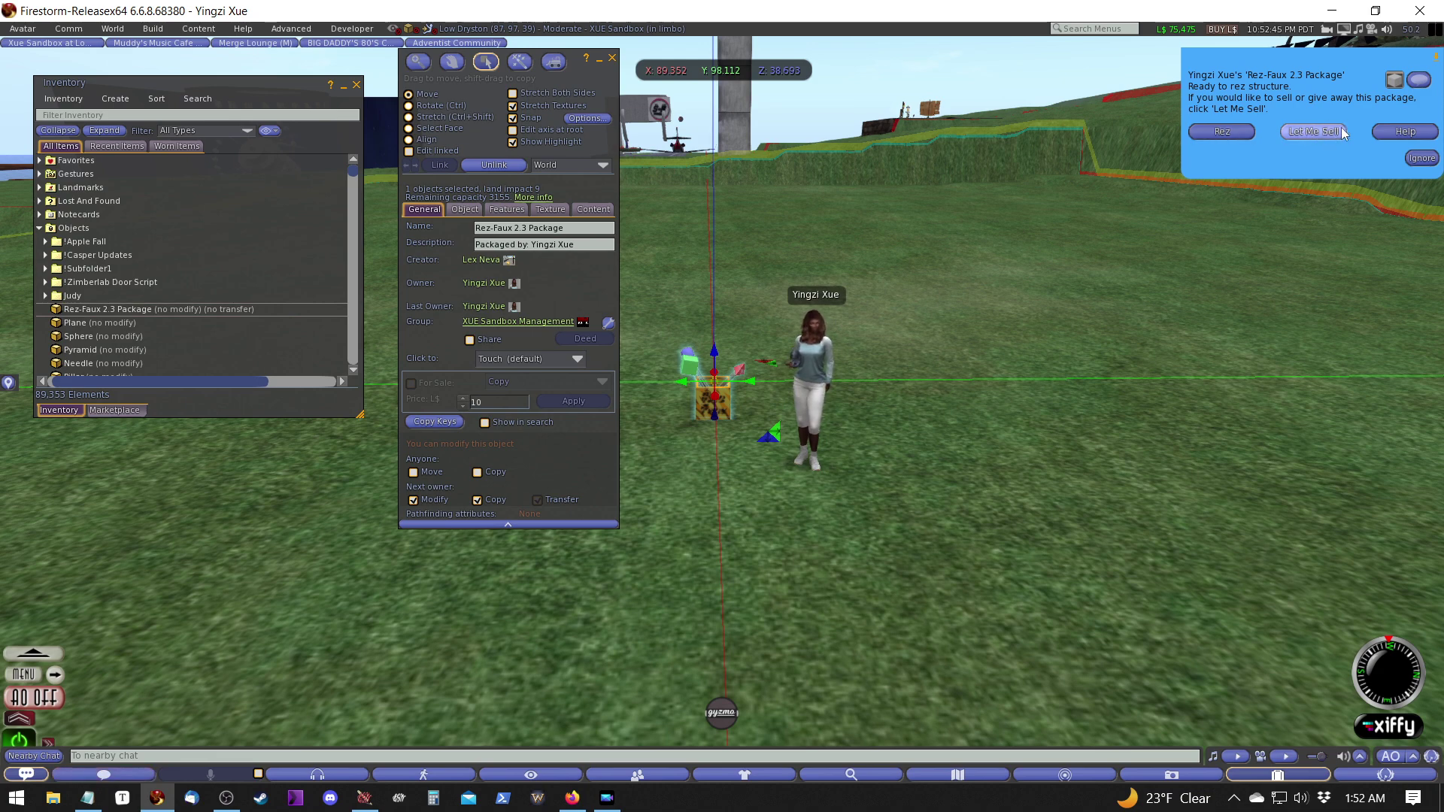
click(1223, 132)
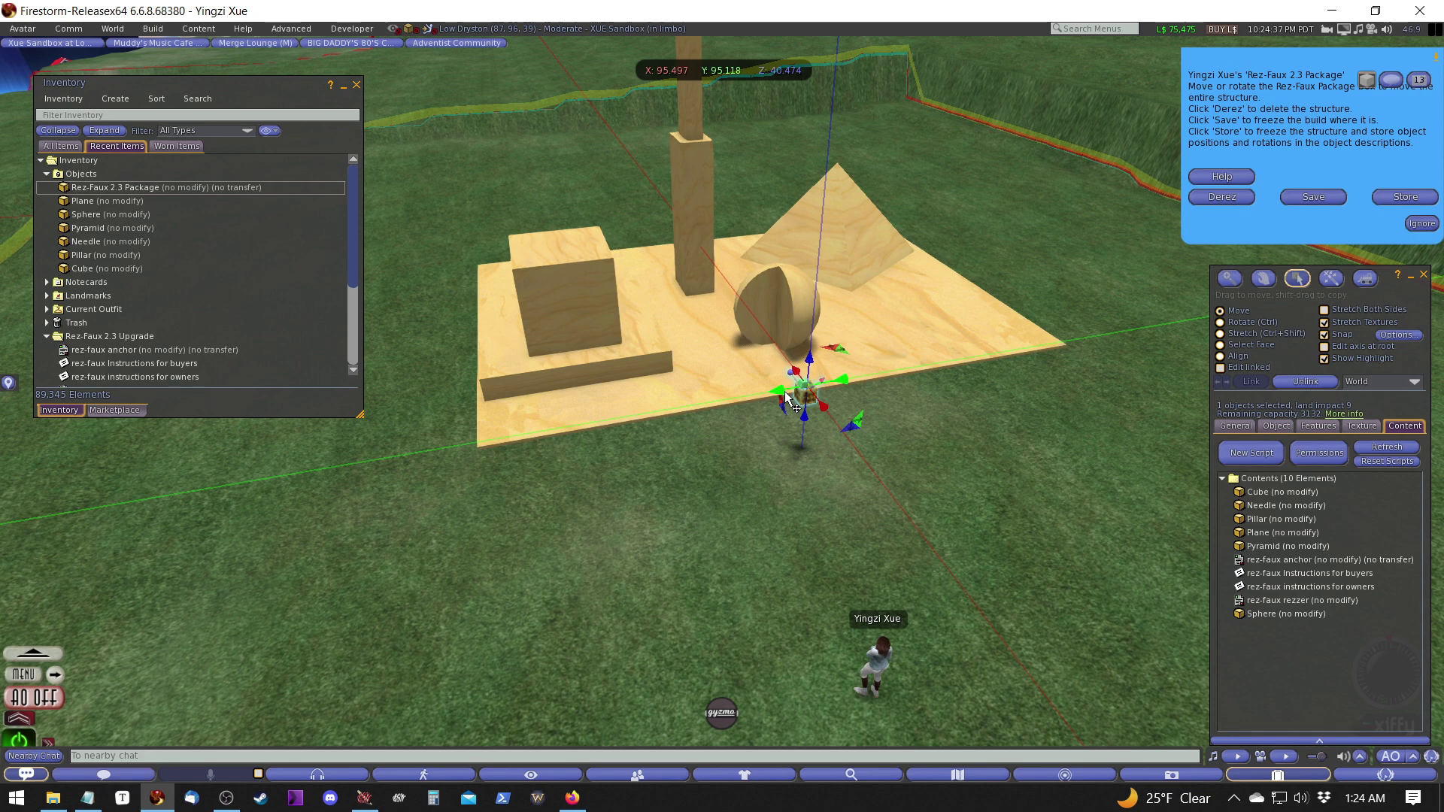
drag(808, 376, 571, 428)
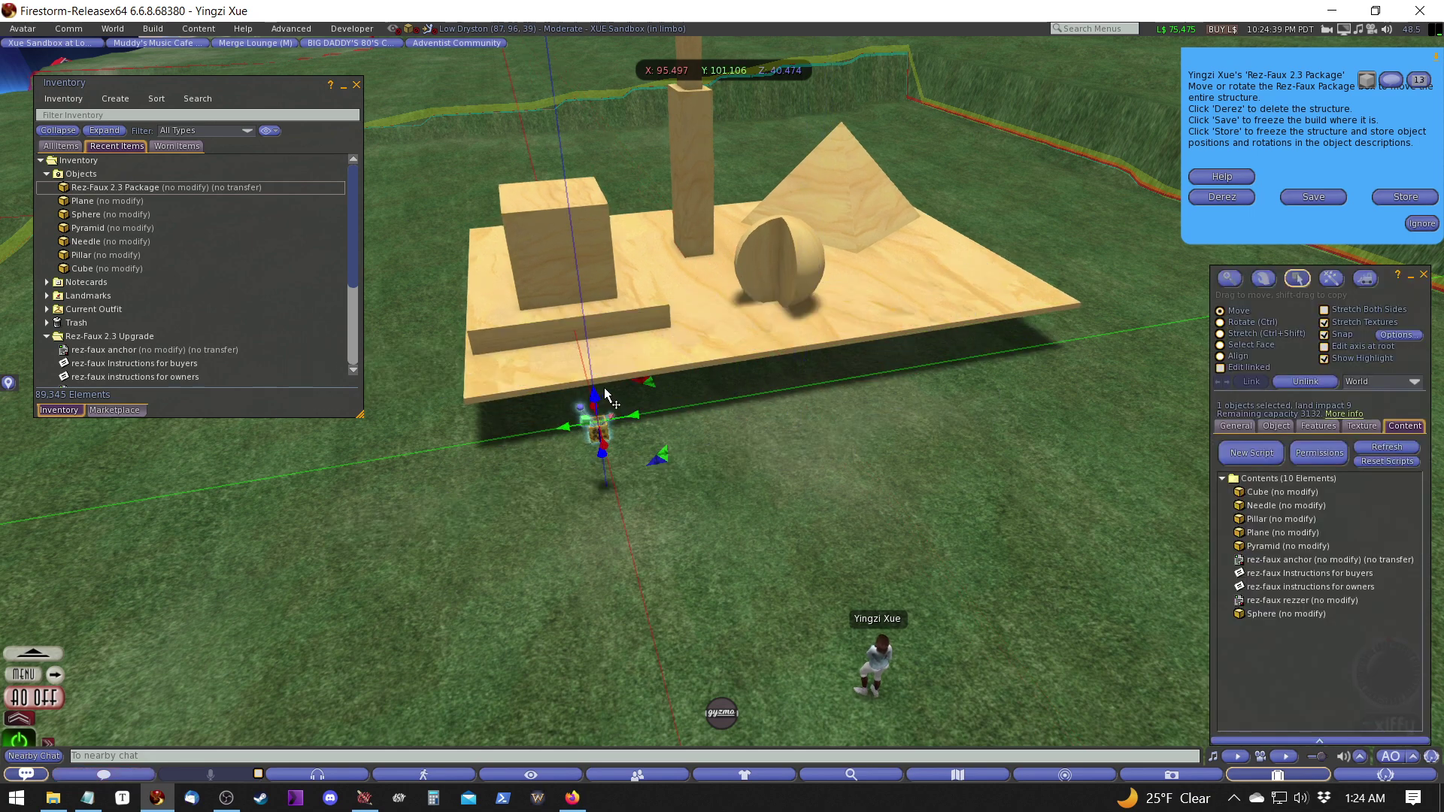
ctrl+scroll(603, 377, up, 3)
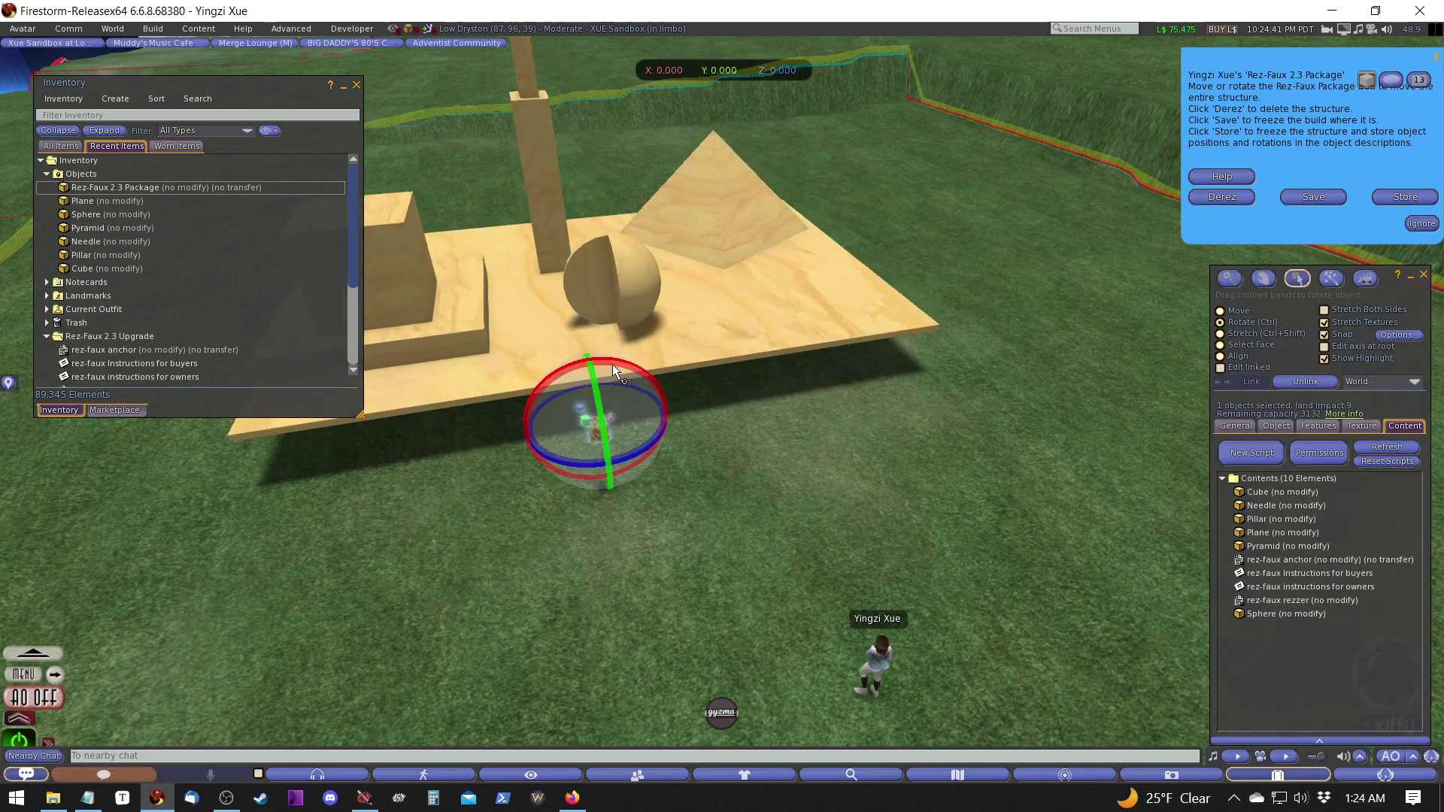
ctrl+drag(613, 364, 665, 297)
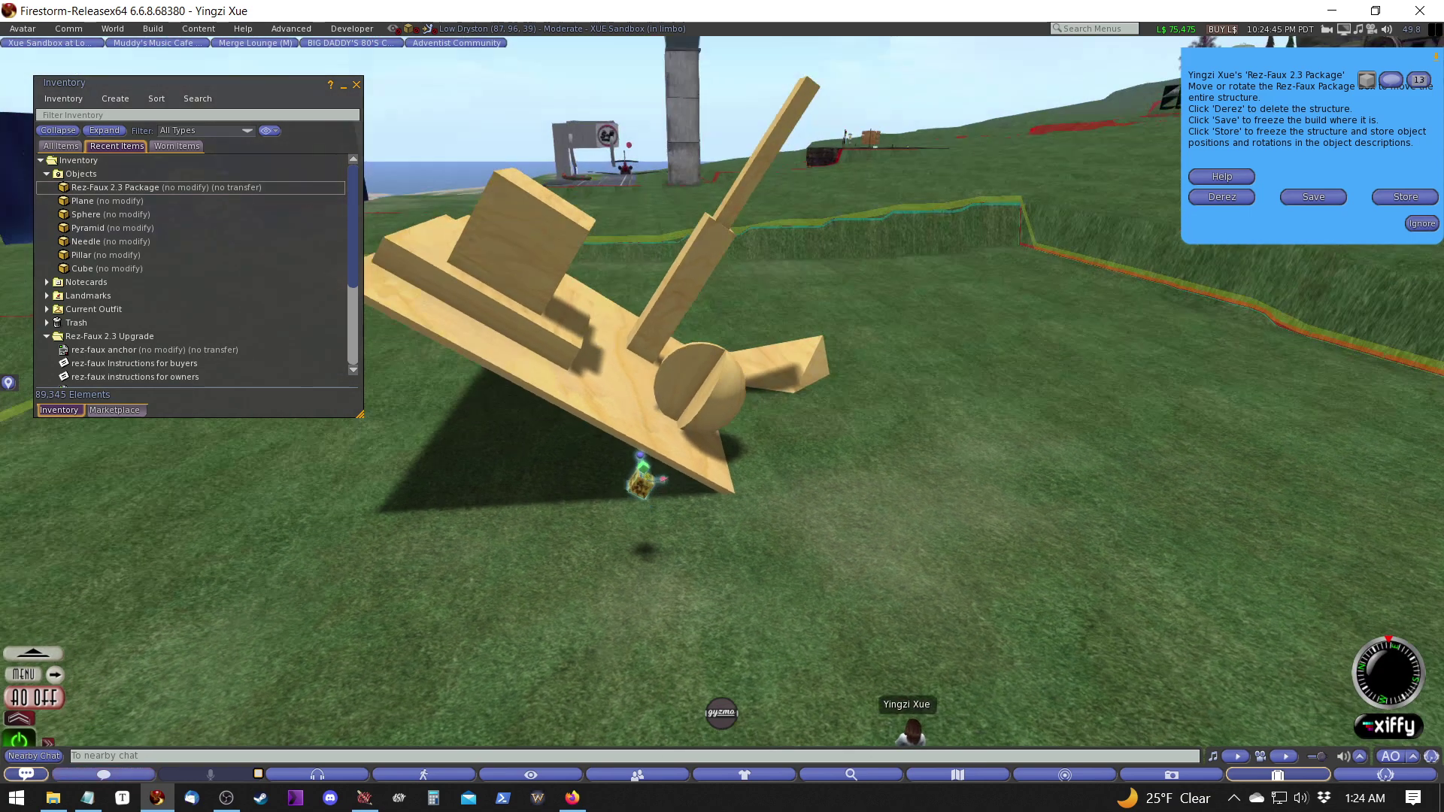
key(ctrl+z)
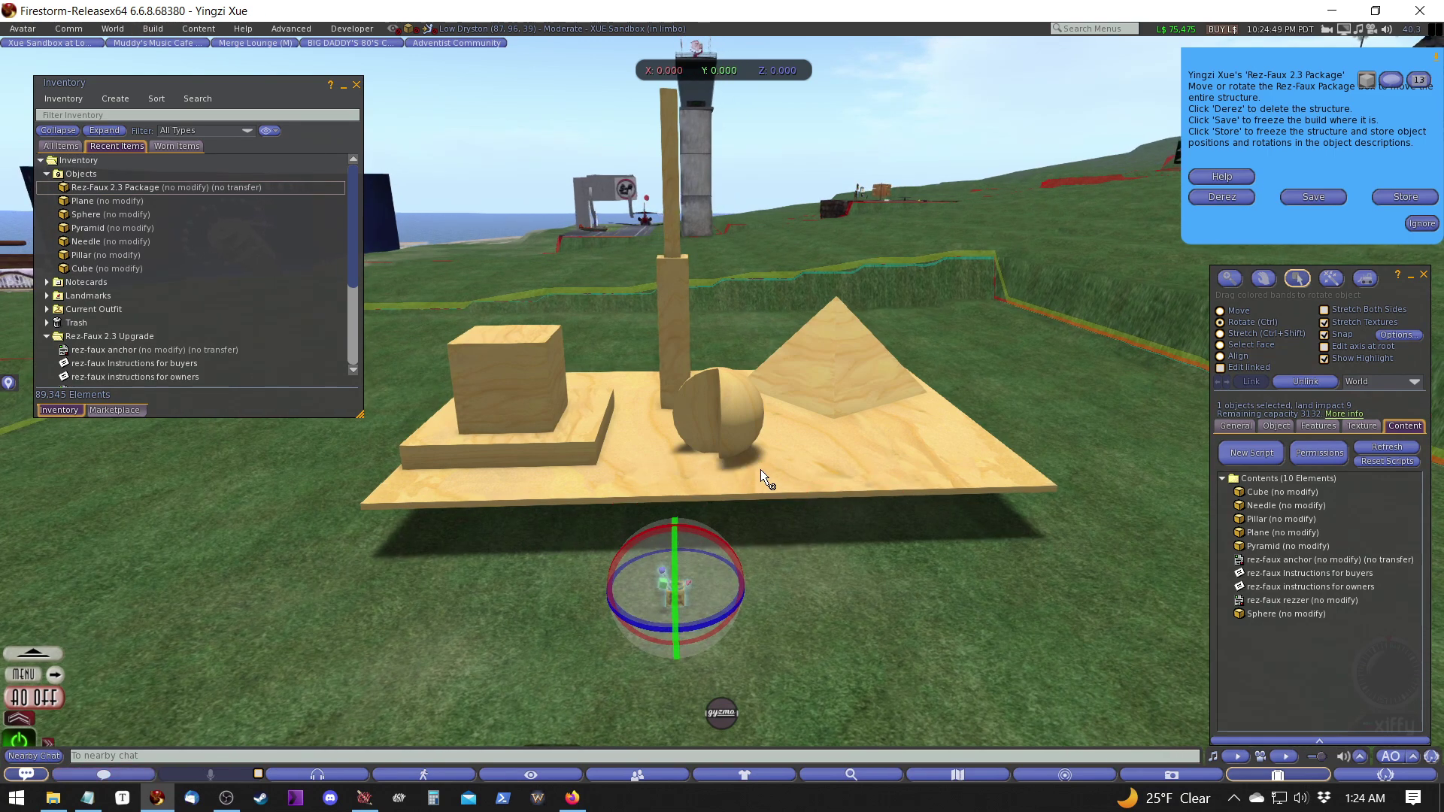
key(Escape)
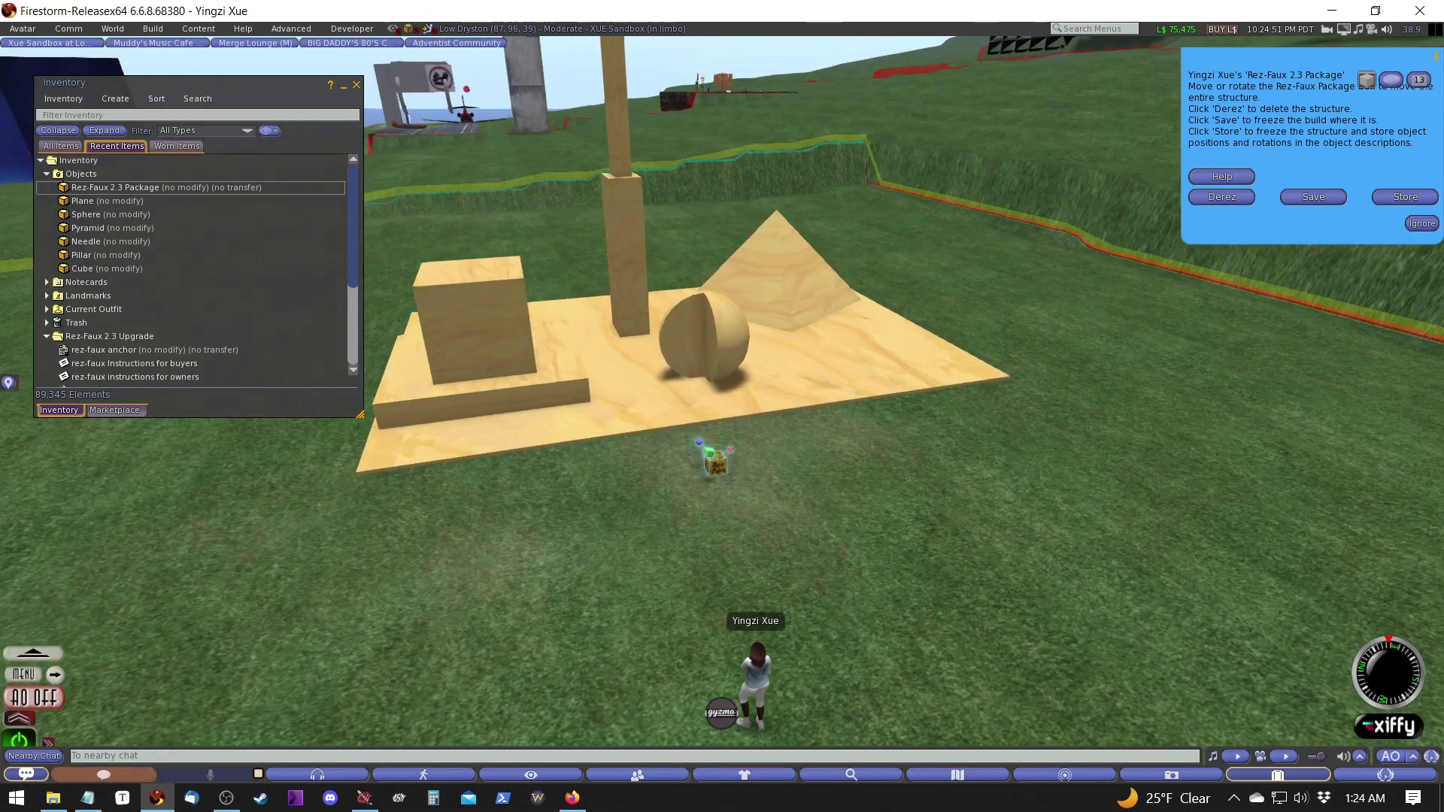
click(714, 459)
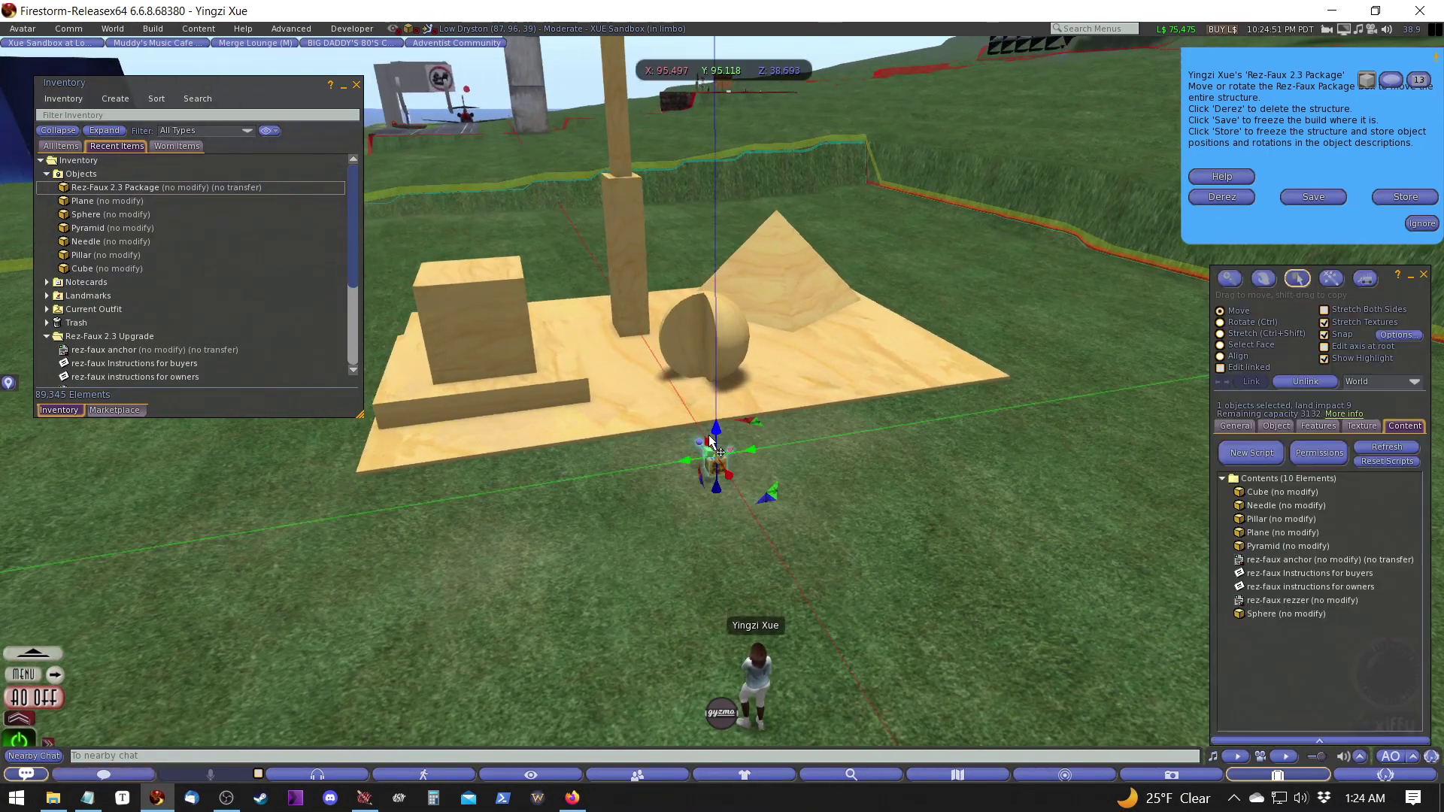
mouse_move(706, 489)
ctrl+mouse_down()
mouse_move(725, 544)
mouse_move(892, 532)
ctrl+mouse_up()
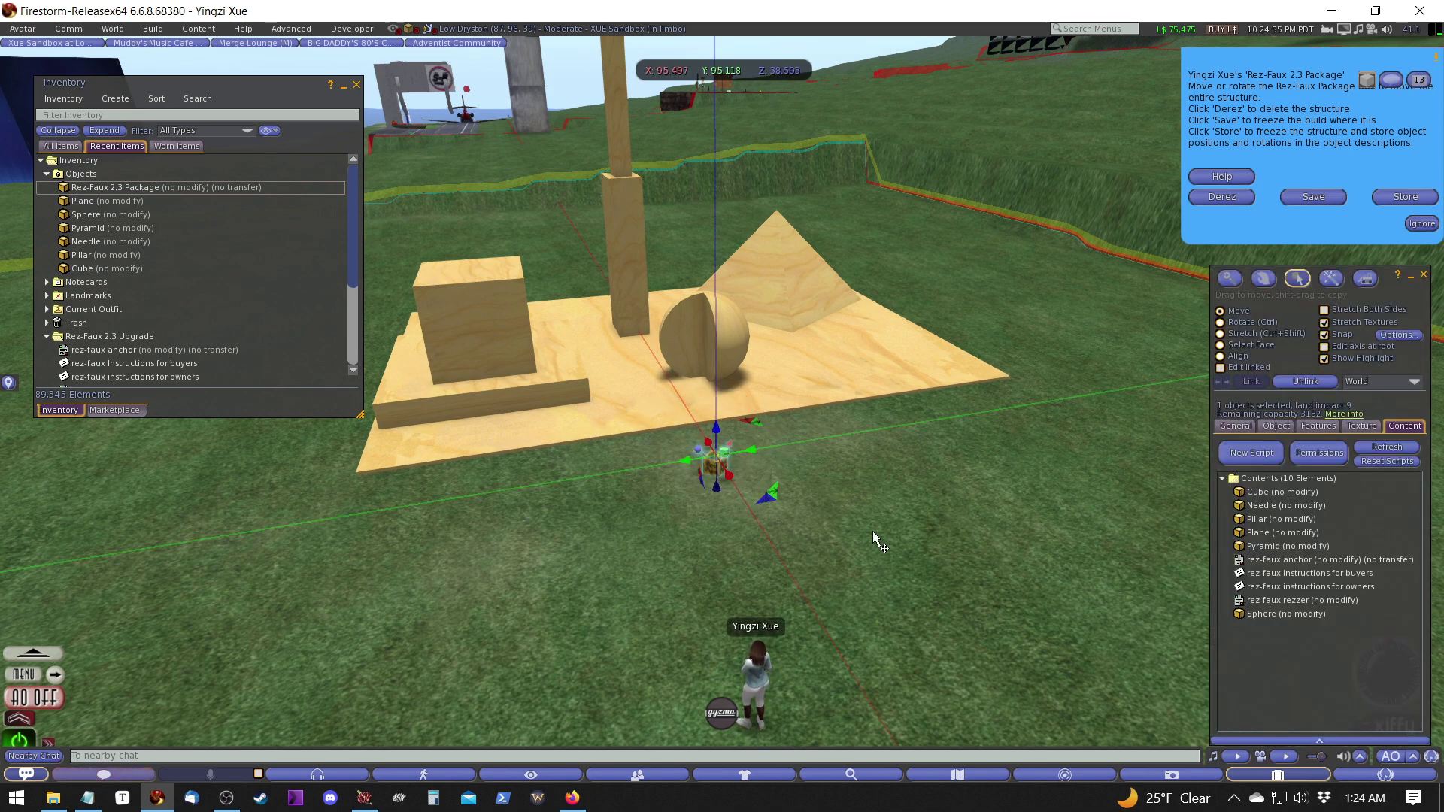
key(Escape)
key(Escape)
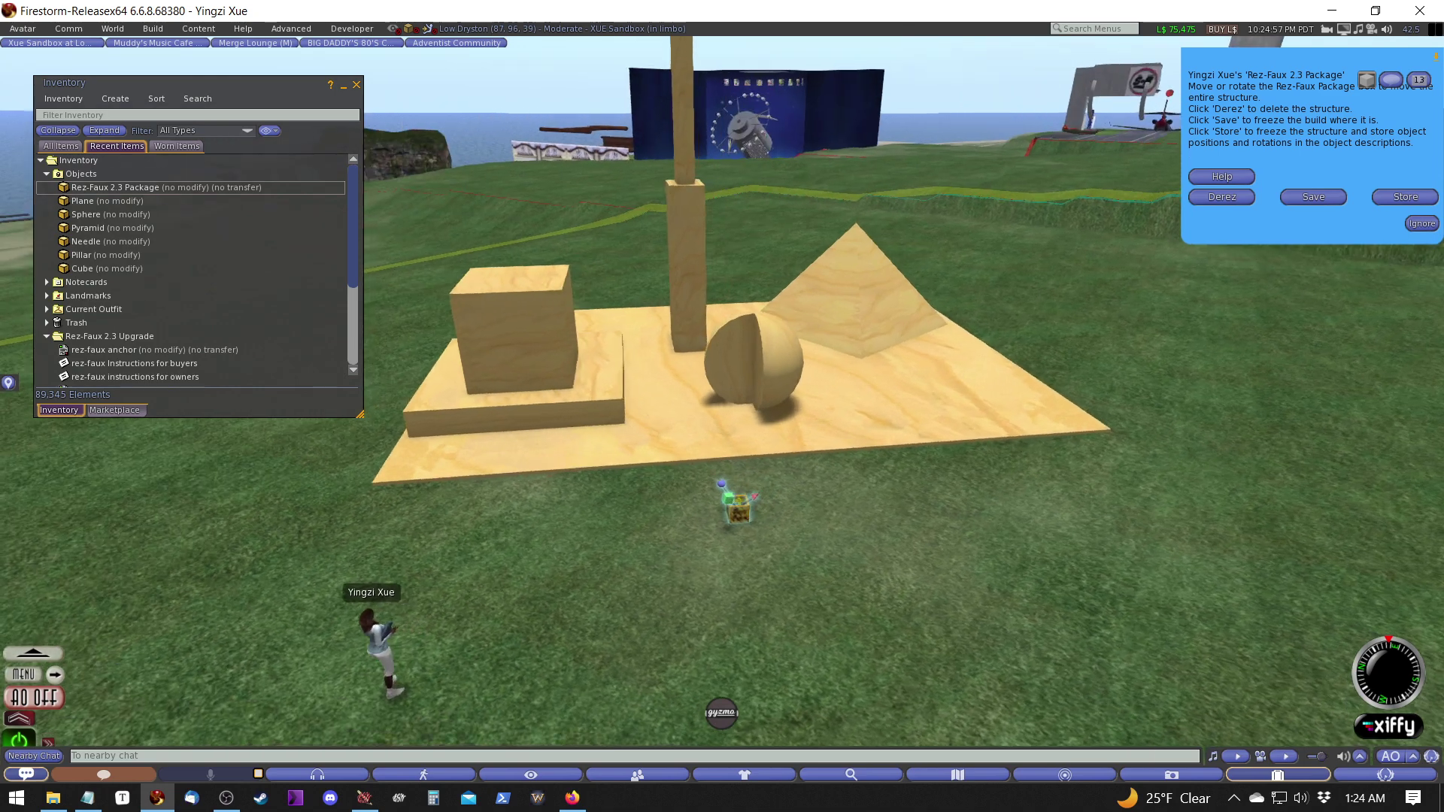
key(ctrl+3)
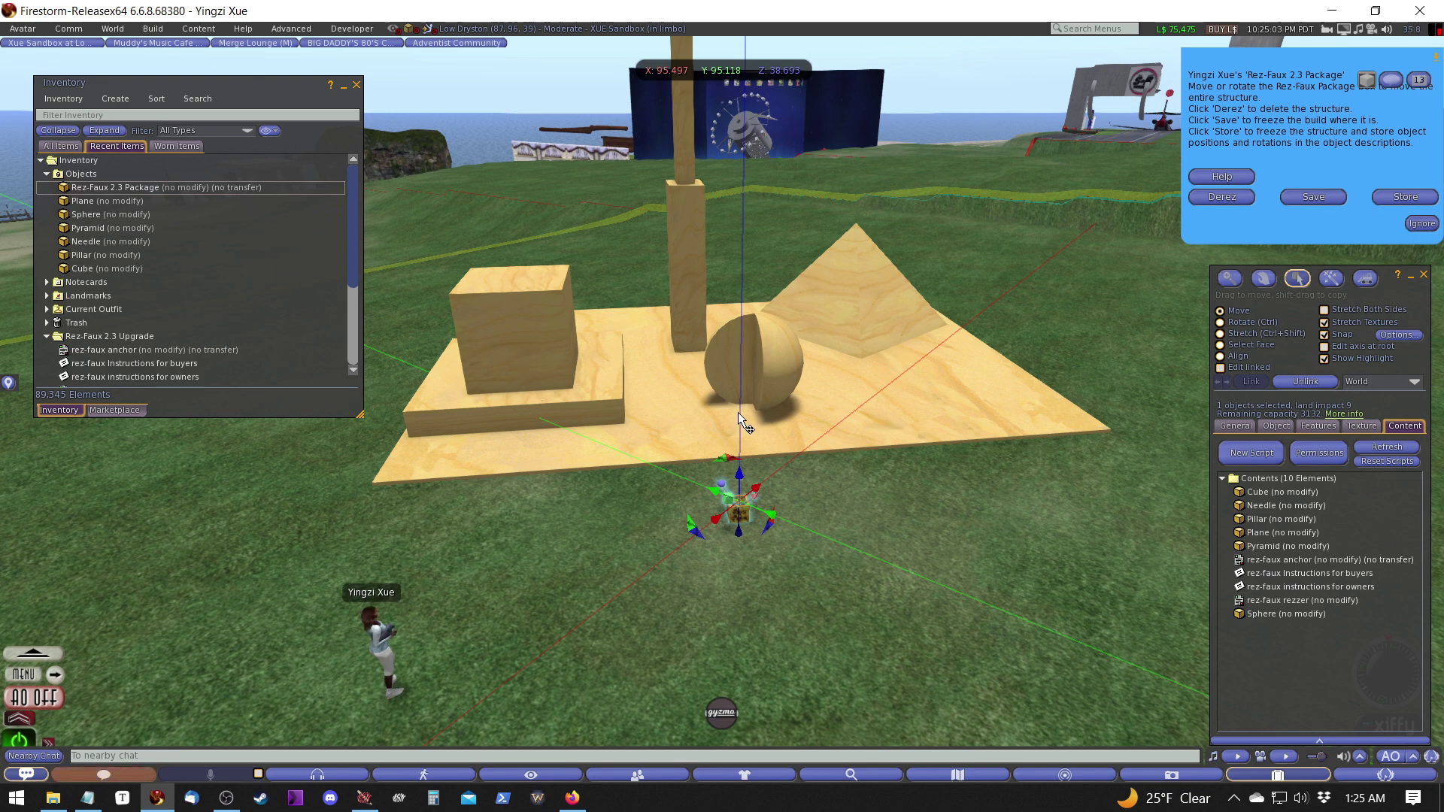
- Save the build's position in the Rez-Faux dialog and nudge the package box along Y
click(1321, 201)
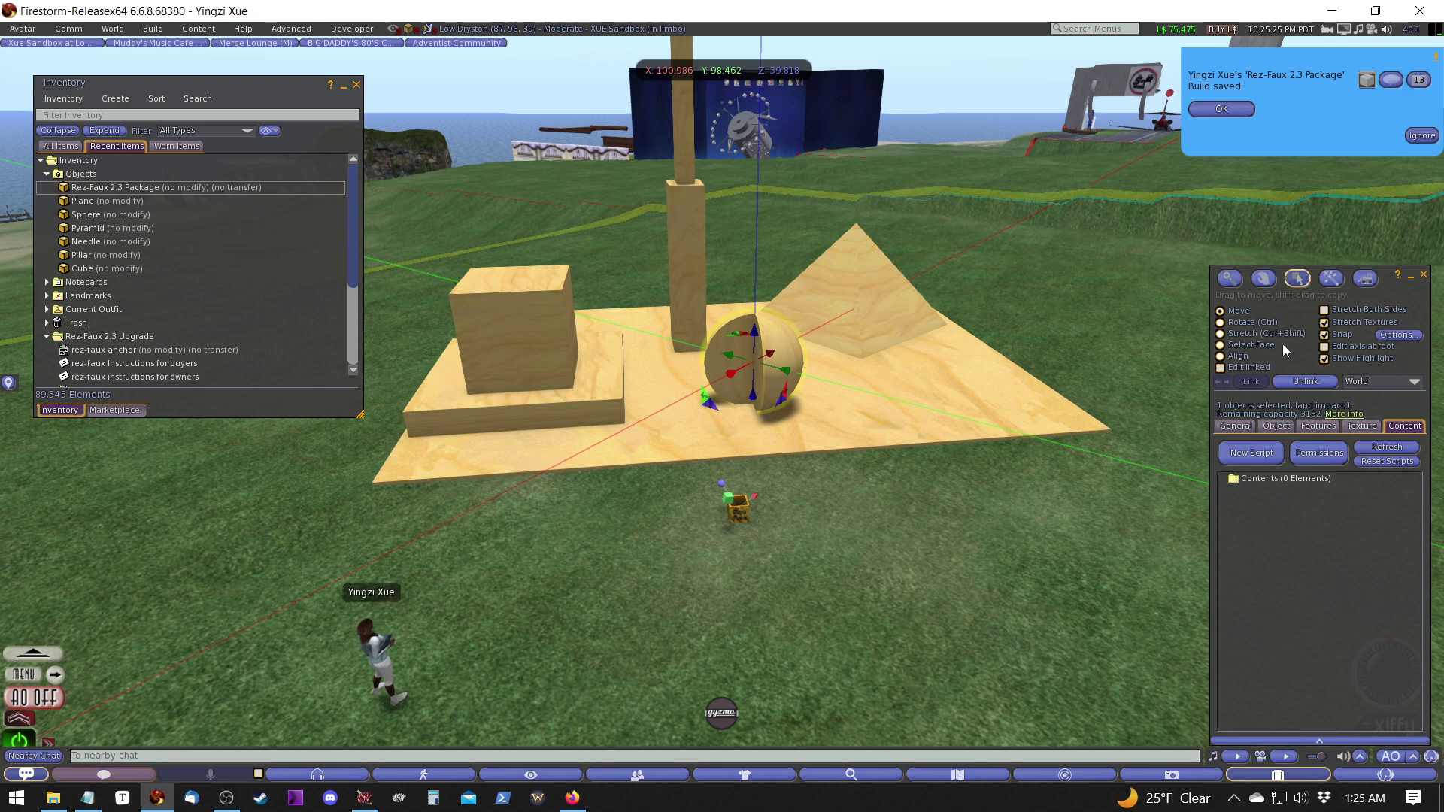
click(1234, 113)
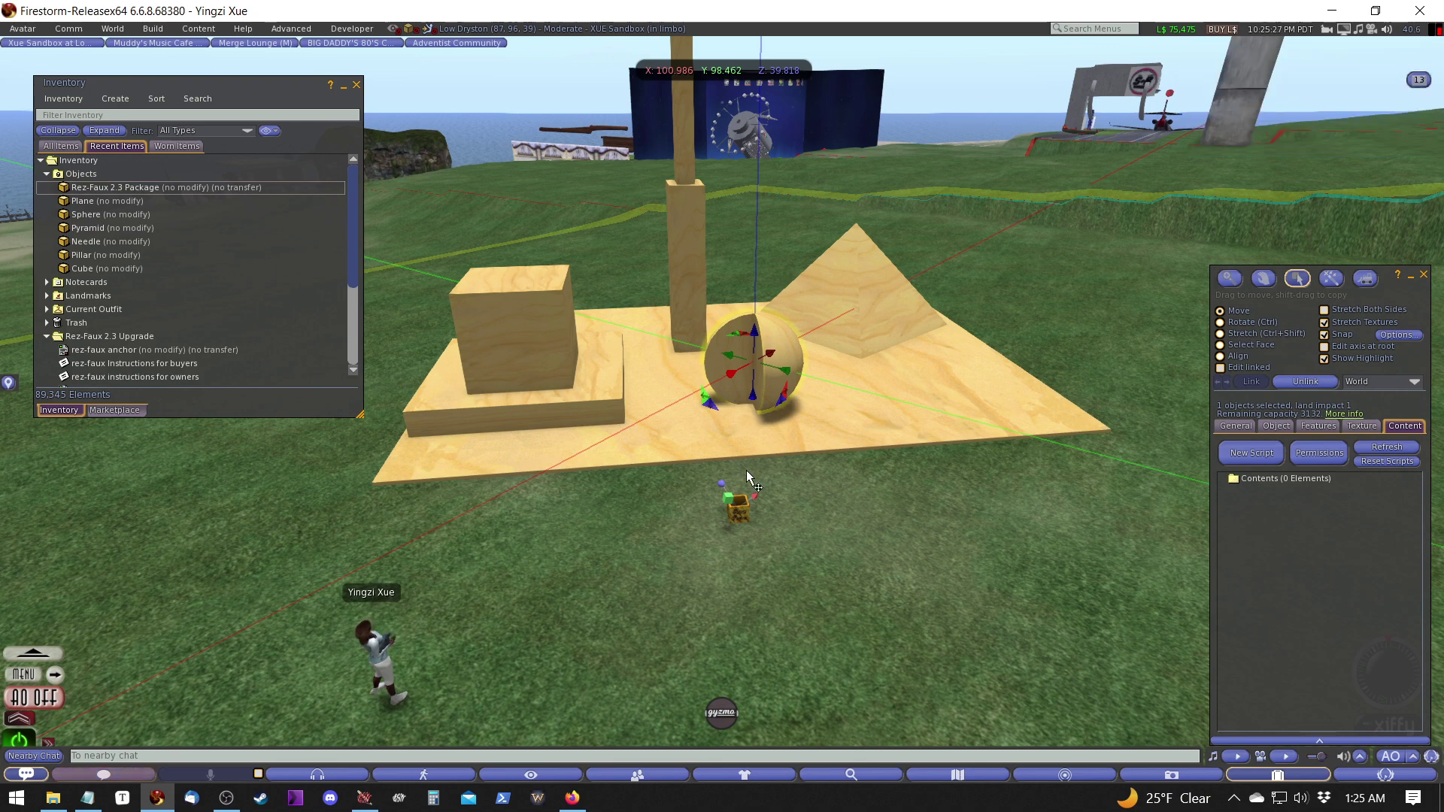
click(739, 508)
drag(775, 518, 844, 546)
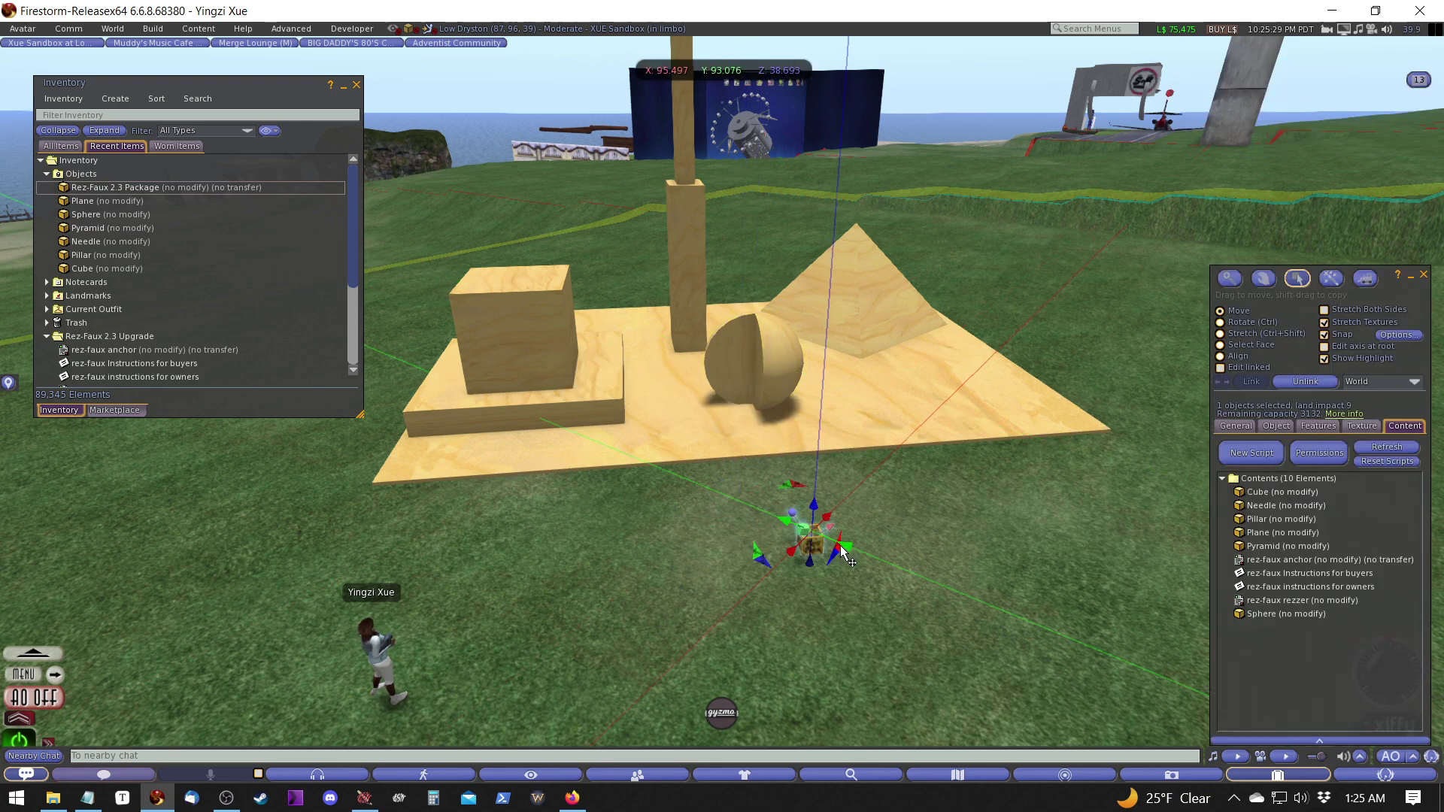
- Drag-select all the wooden build pieces and take them into inventory
key(ctrl+b)
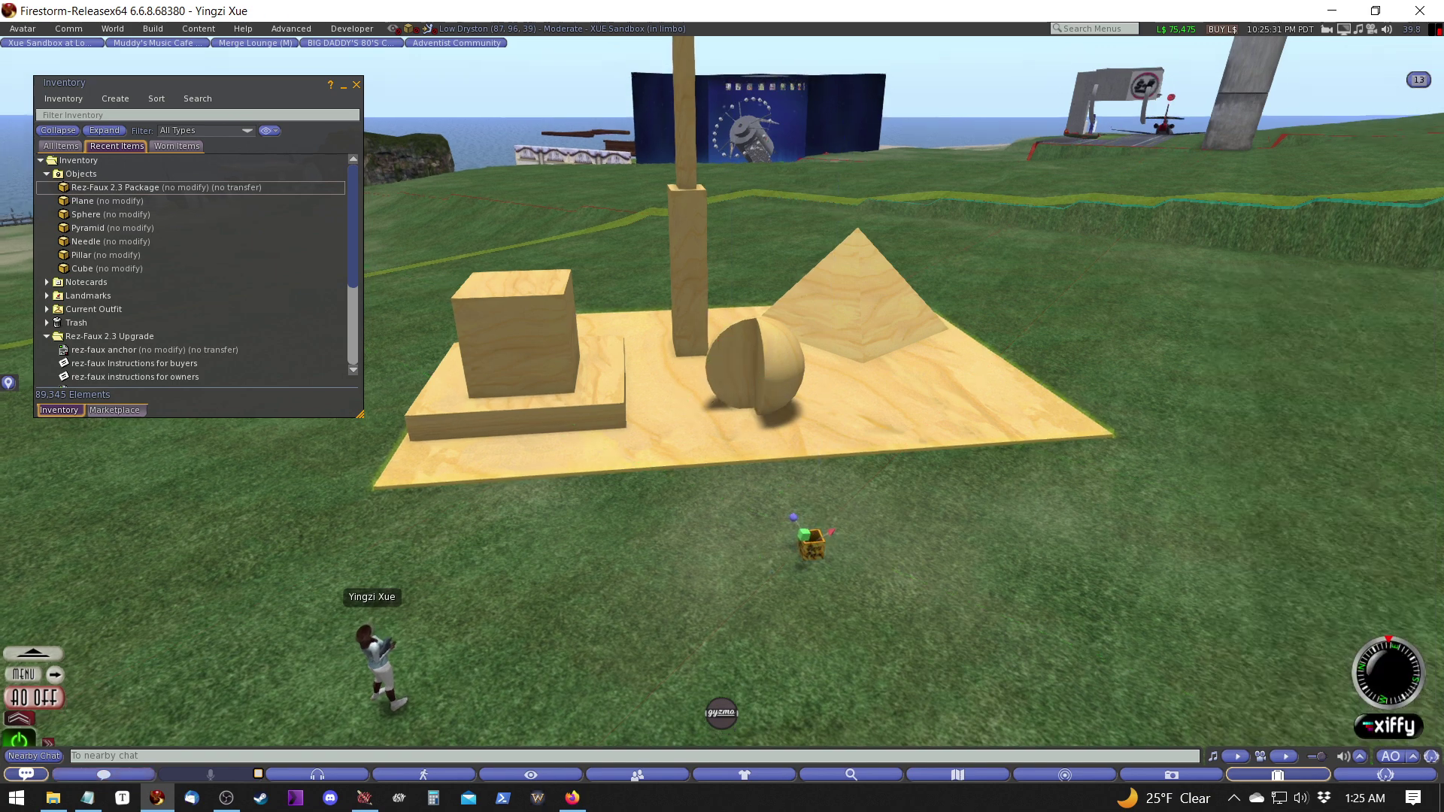
alt+drag(784, 378, 628, 675)
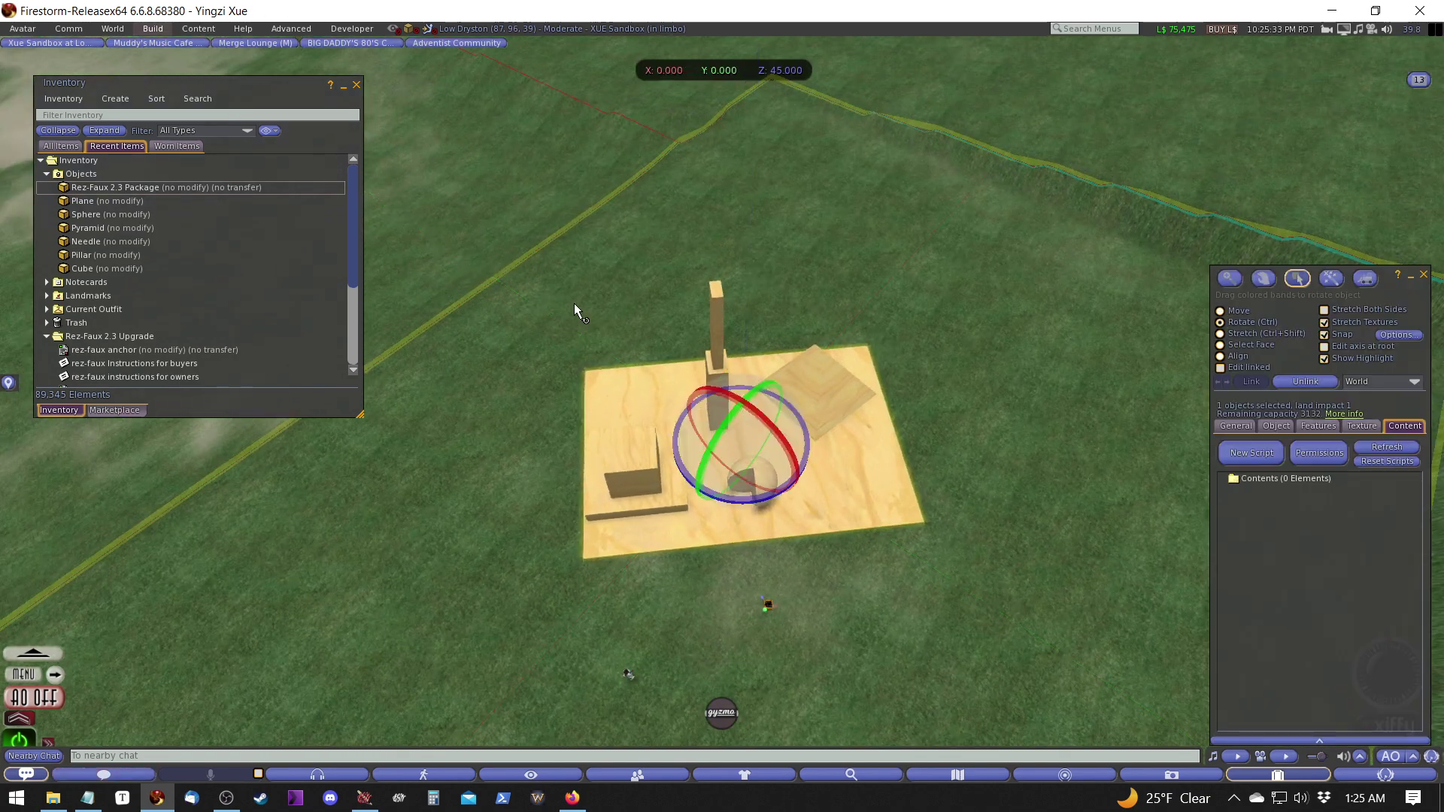
mouse_move(542, 272)
ctrl+mouse_down()
mouse_move(965, 518)
mouse_move(990, 577)
ctrl+mouse_up()
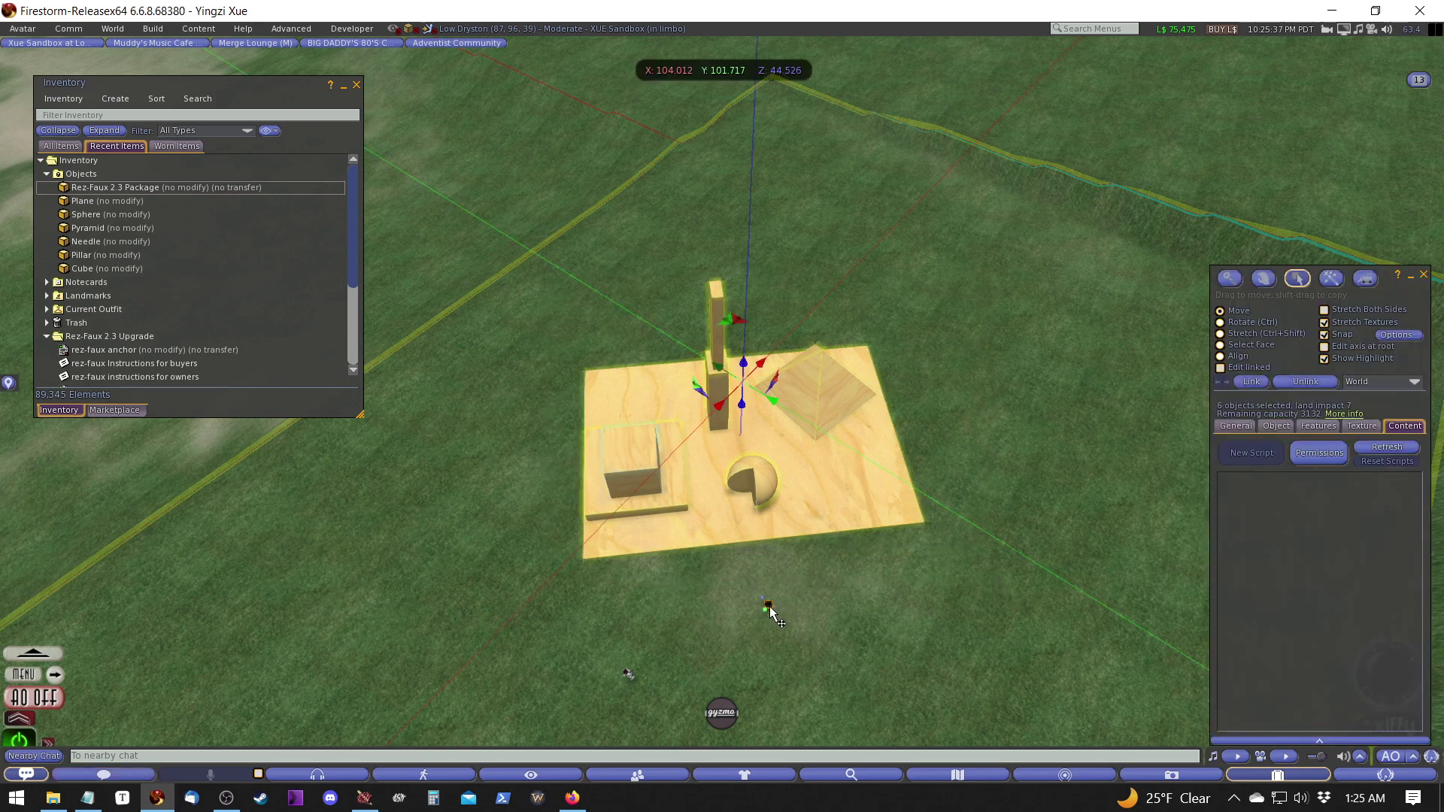
key(Delete)
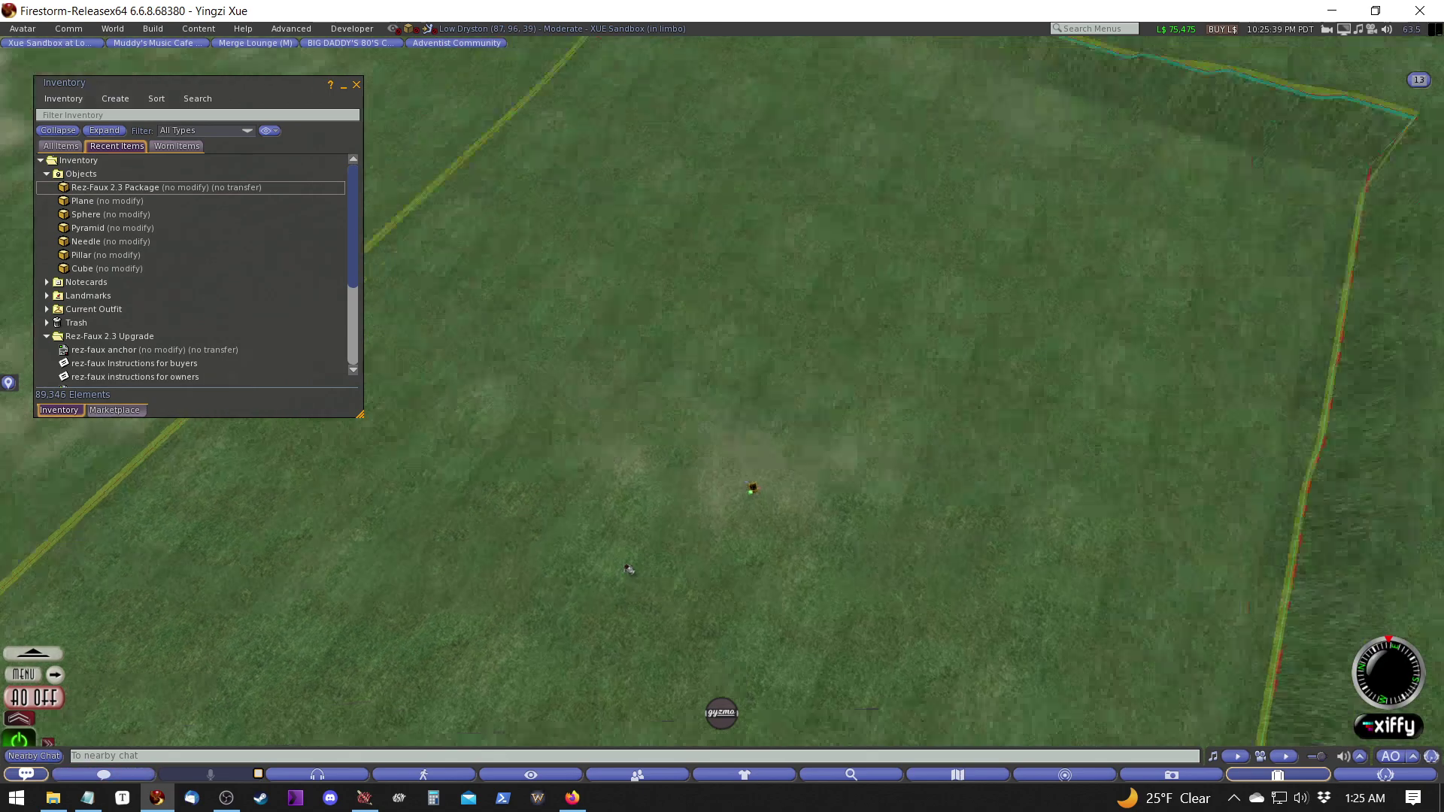
key(ctrl+3)
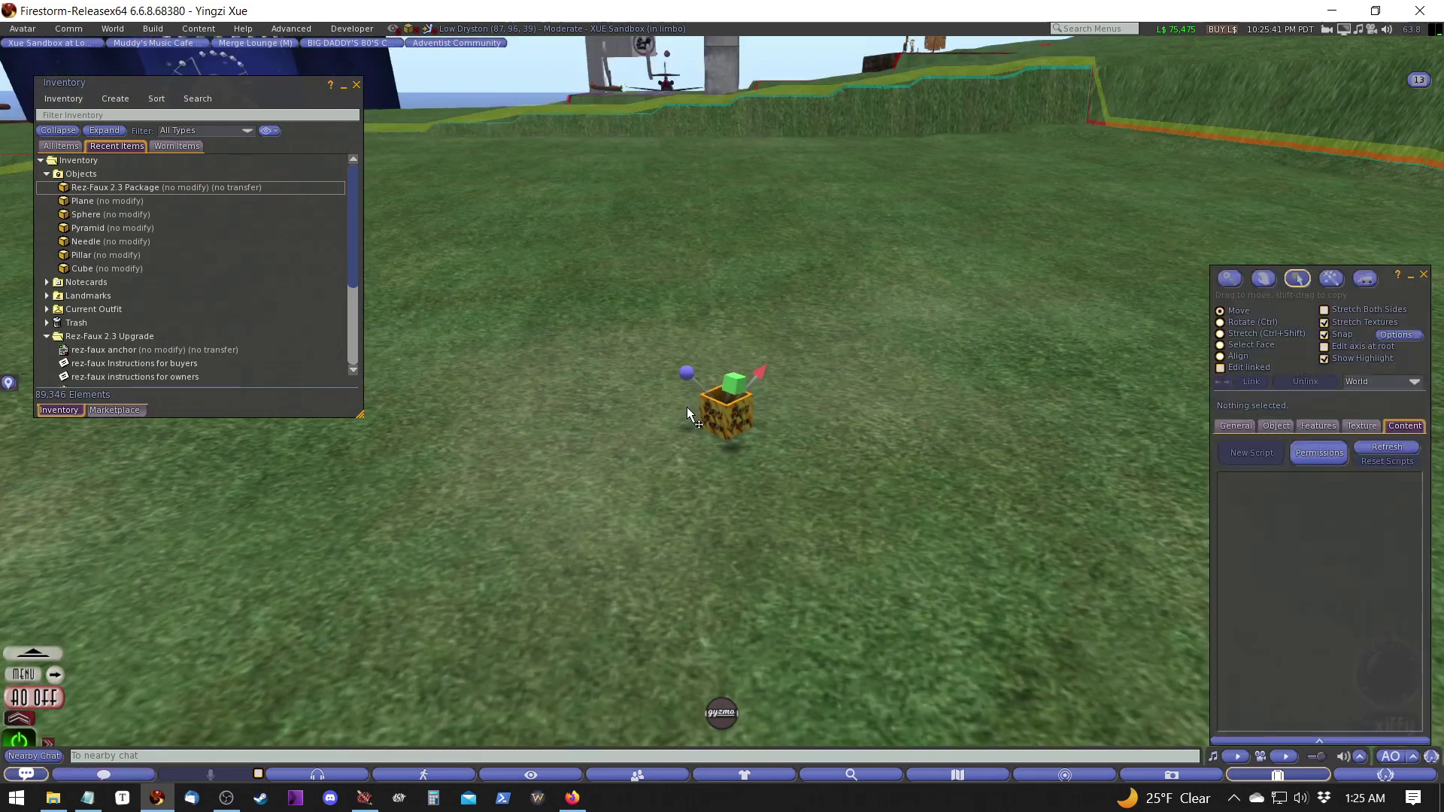
click(688, 408)
- Turn the package box with its rotation ring, then rez the build in the new orientation
ctrl+drag(759, 422, 733, 551)
key(ctrl+3)
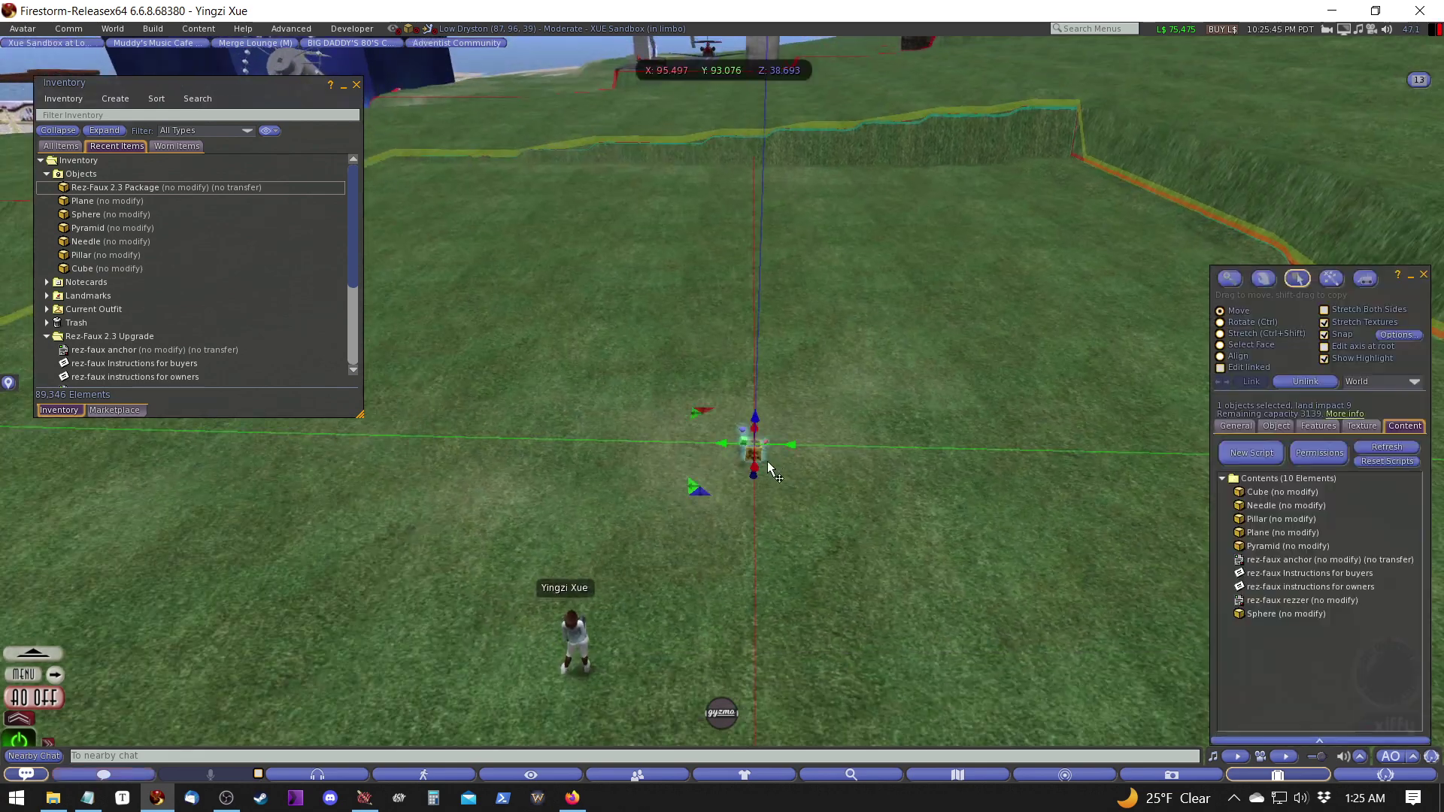
ctrl+drag(780, 470, 760, 413)
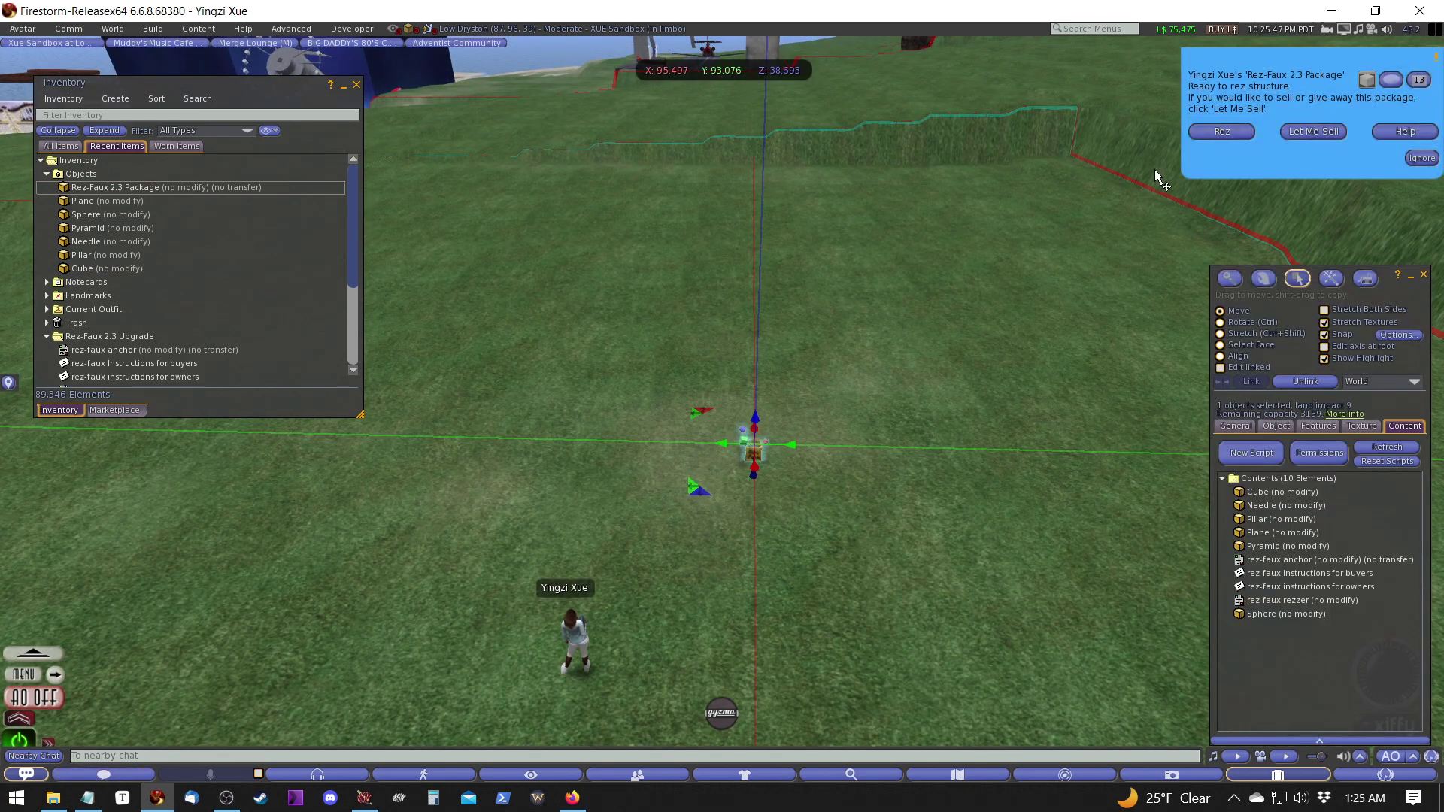
click(1223, 133)
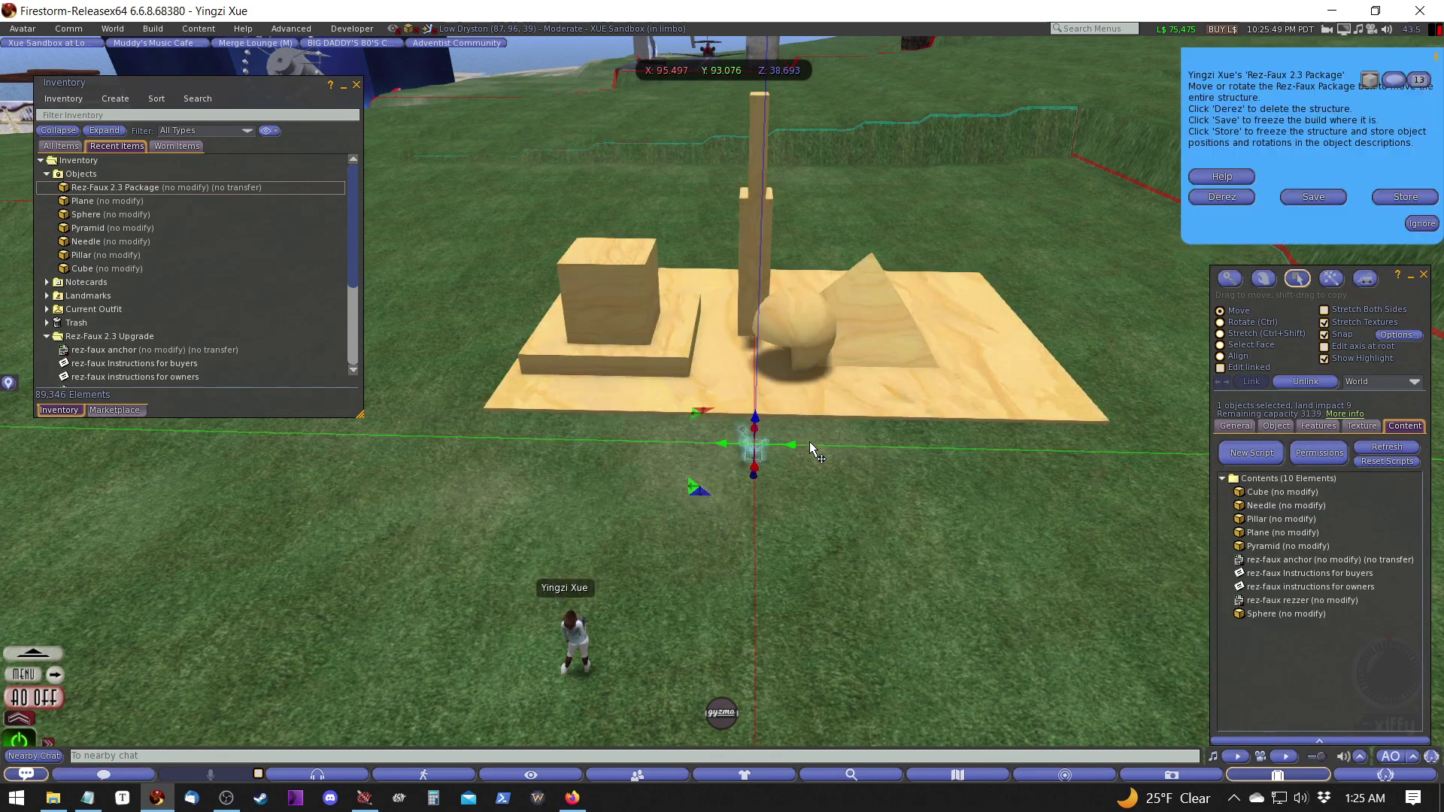
- Look over the rezzed build and select its pyramid piece for editing
alt+click(707, 413)
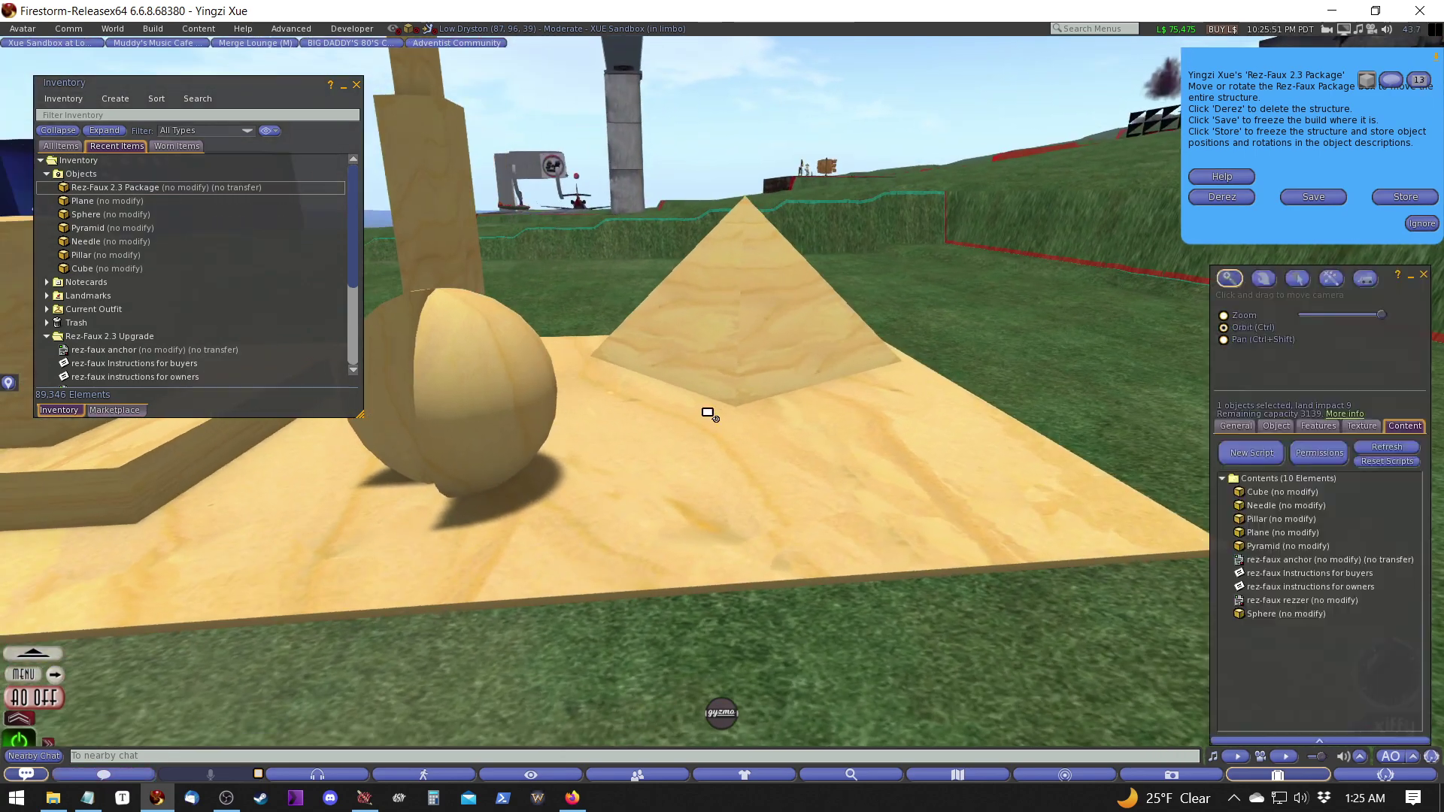
key(Escape)
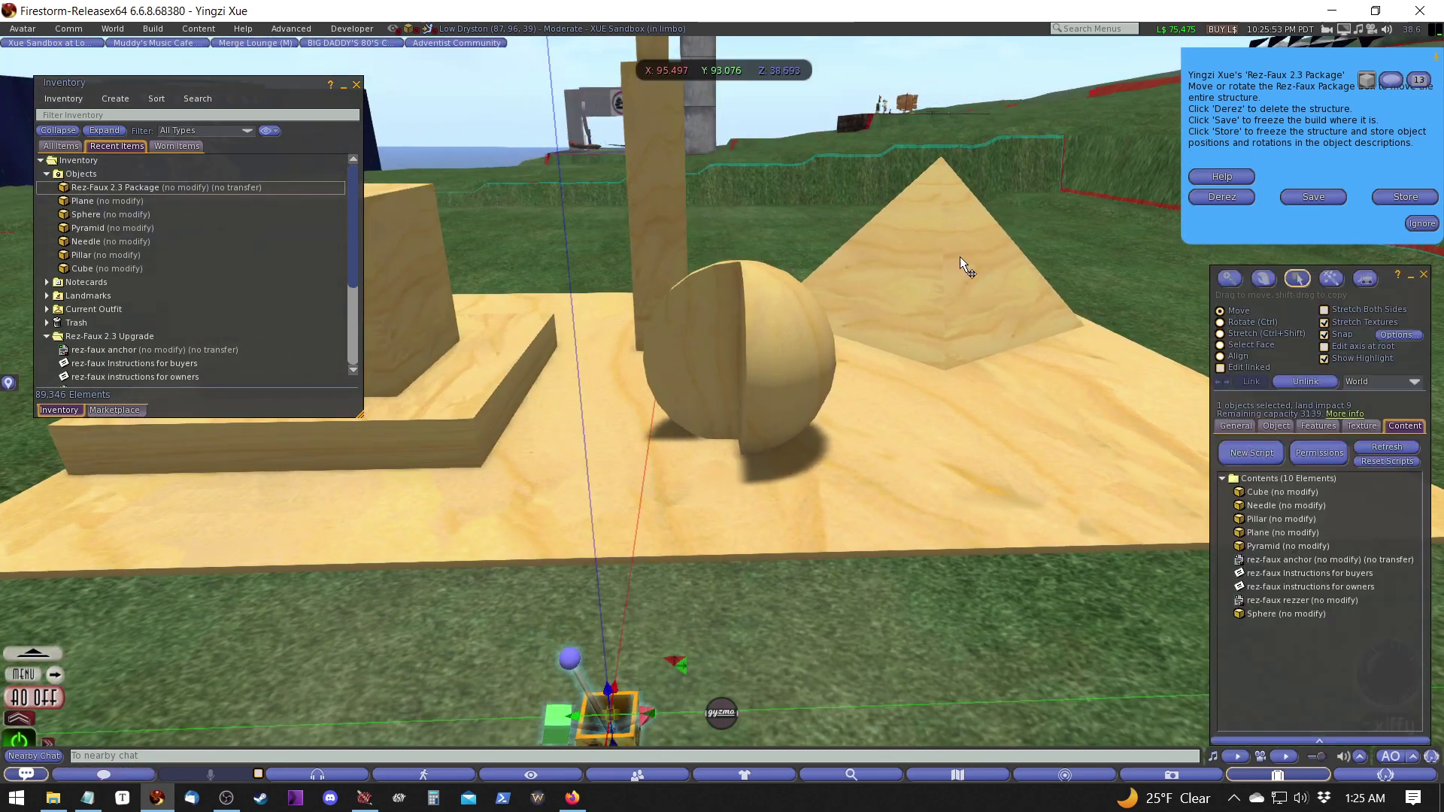
key(ctrl+b)
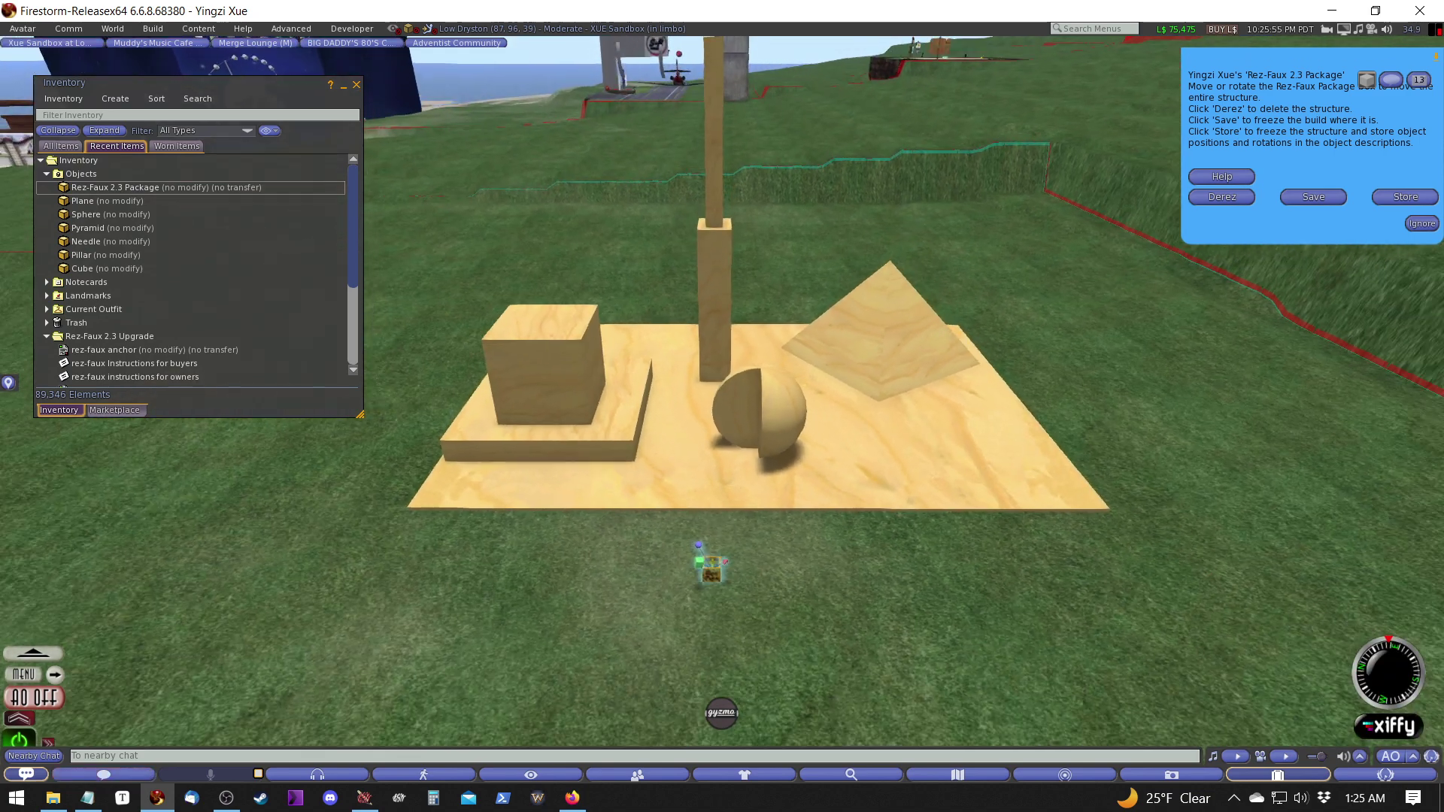
key(ctrl+b)
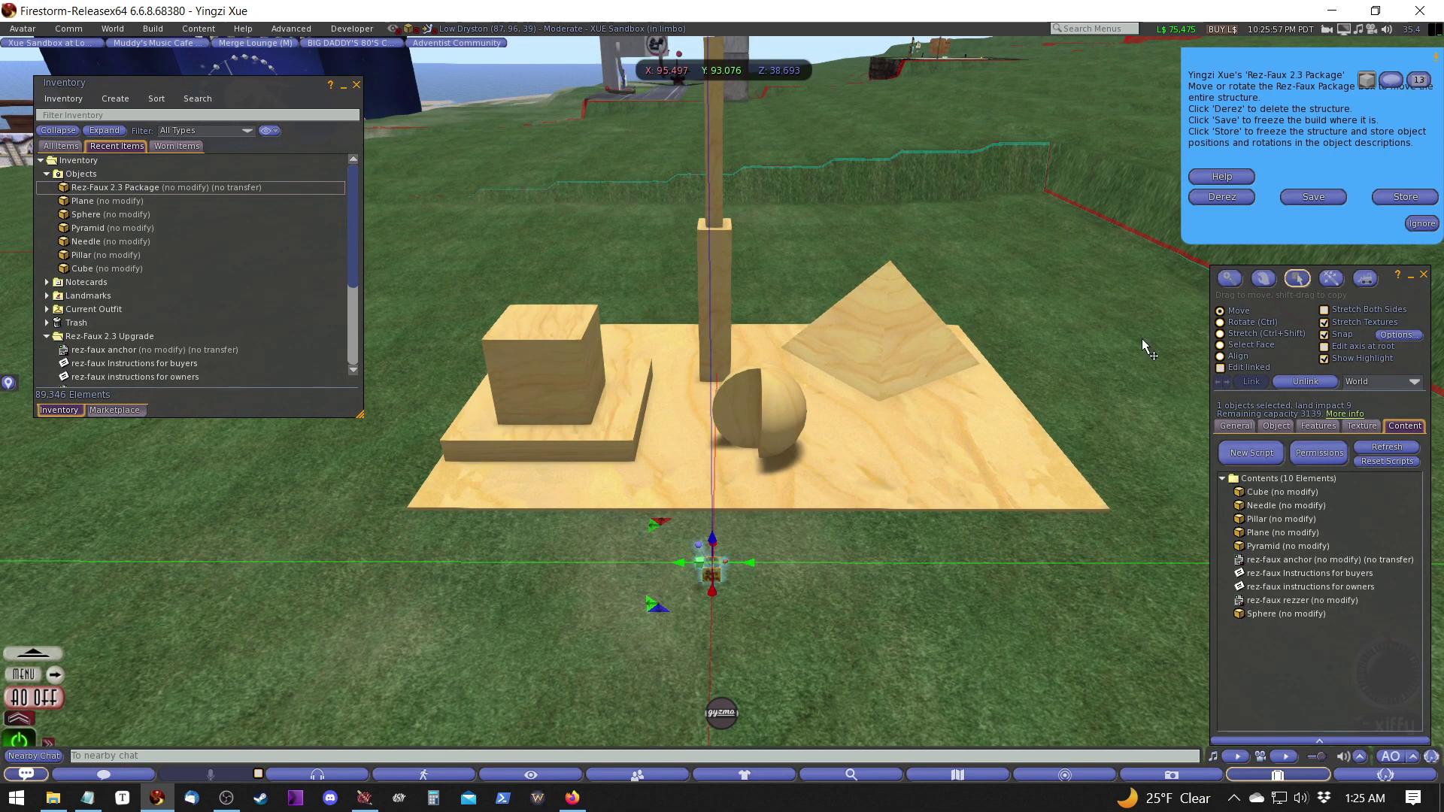
click(919, 362)
- With the pyramid selected, run Rez-Faux Store to write each piece's position and rotation into its description
click(1270, 424)
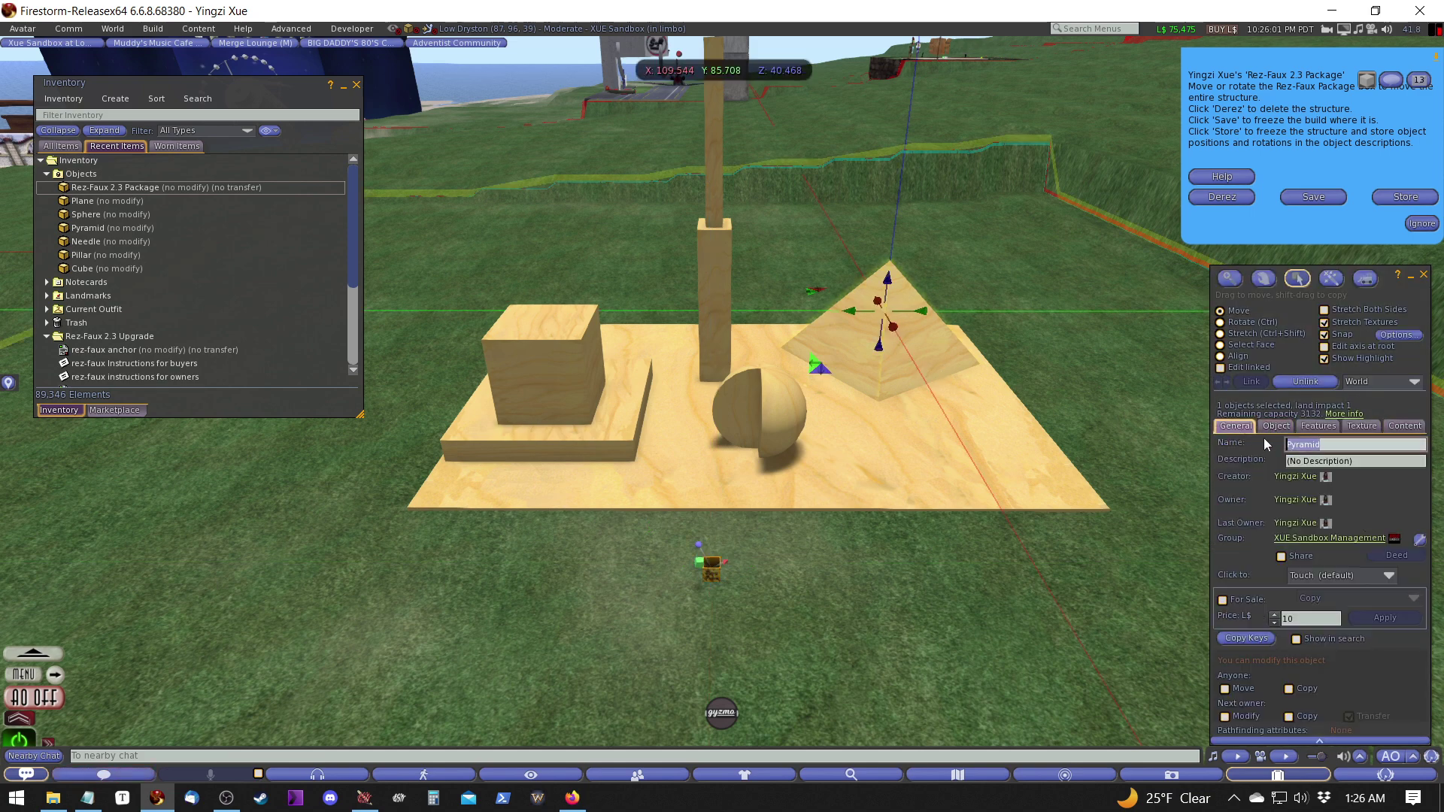
click(1405, 197)
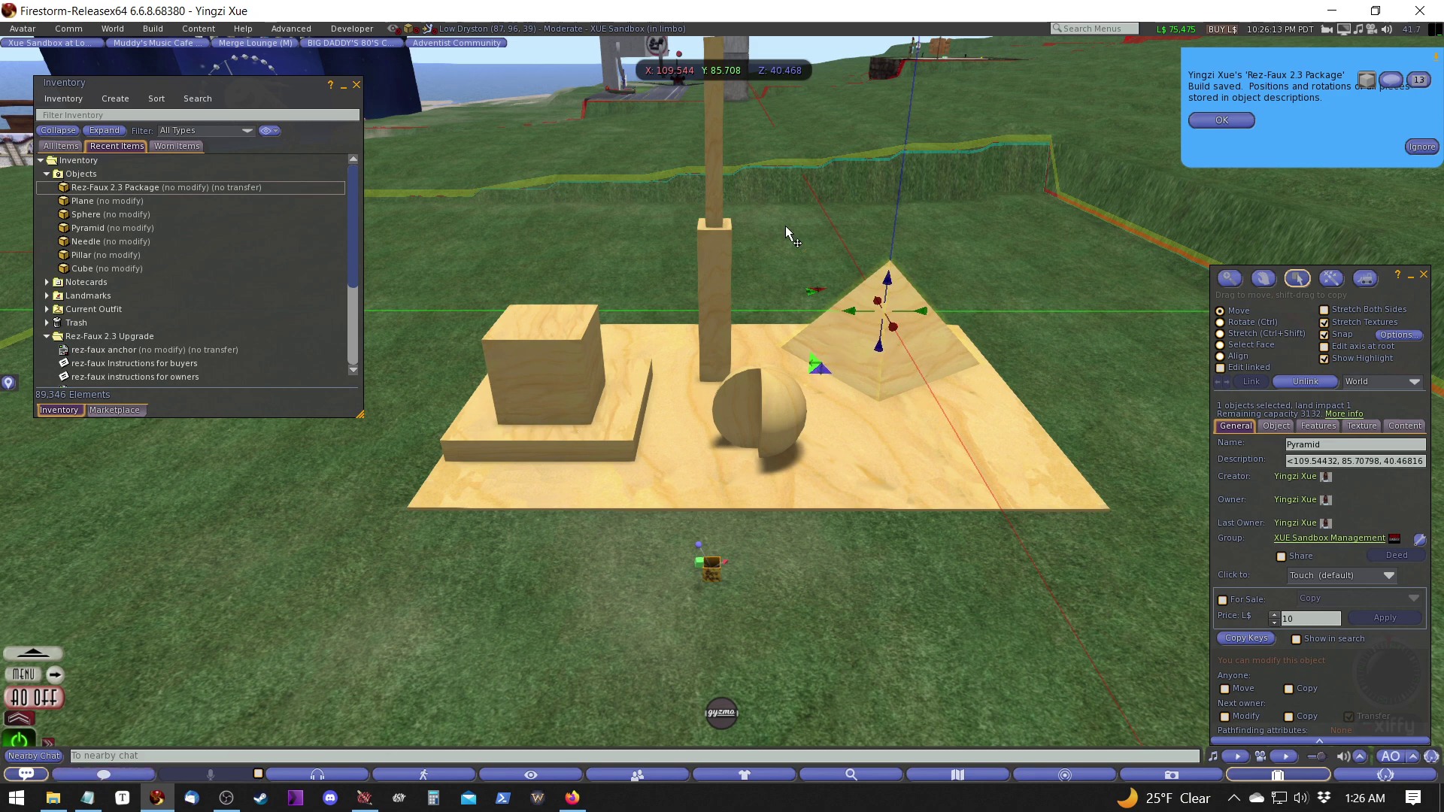
click(1244, 124)
key(Escape)
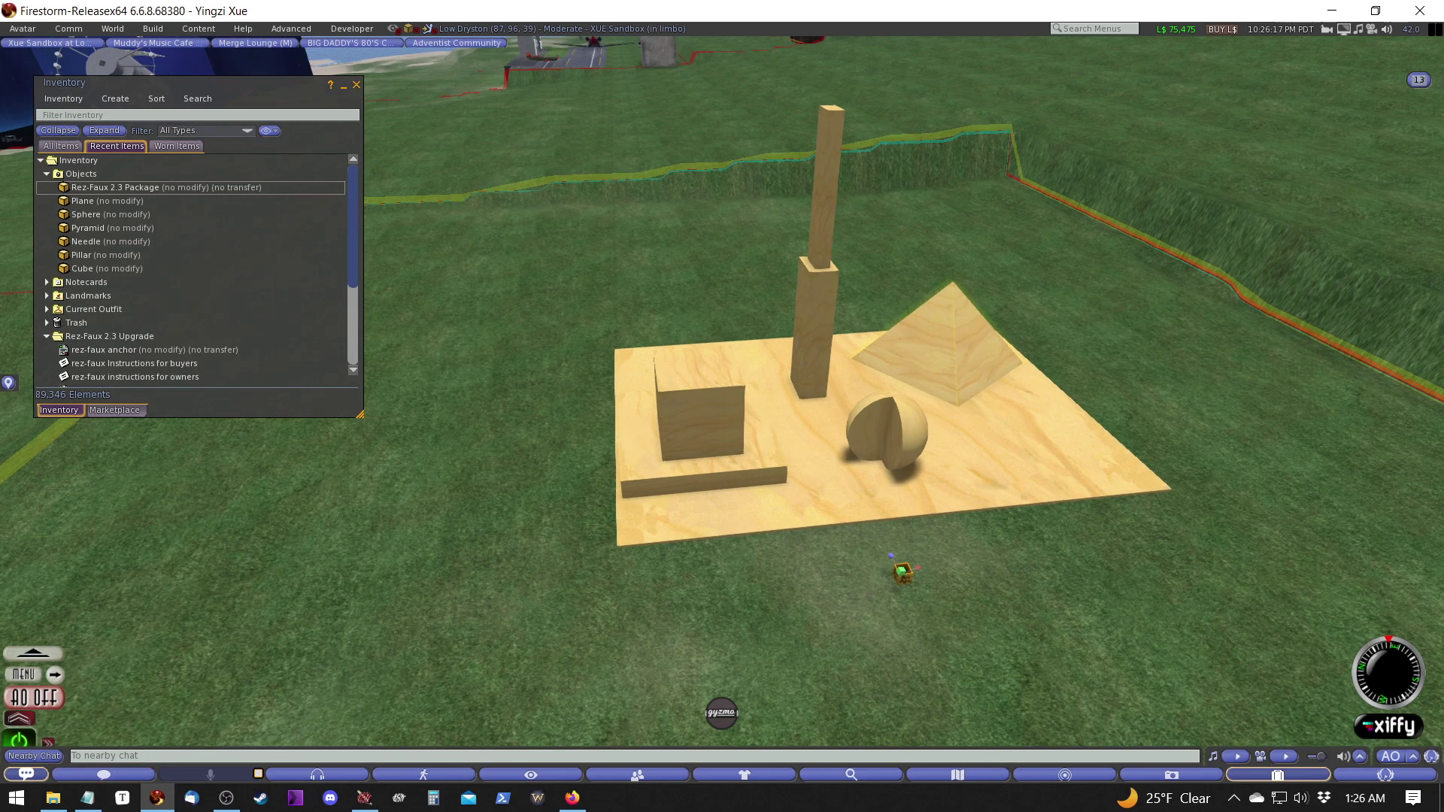
- Select the cube and nudge it slightly along the red X axis on its base block
click(681, 447)
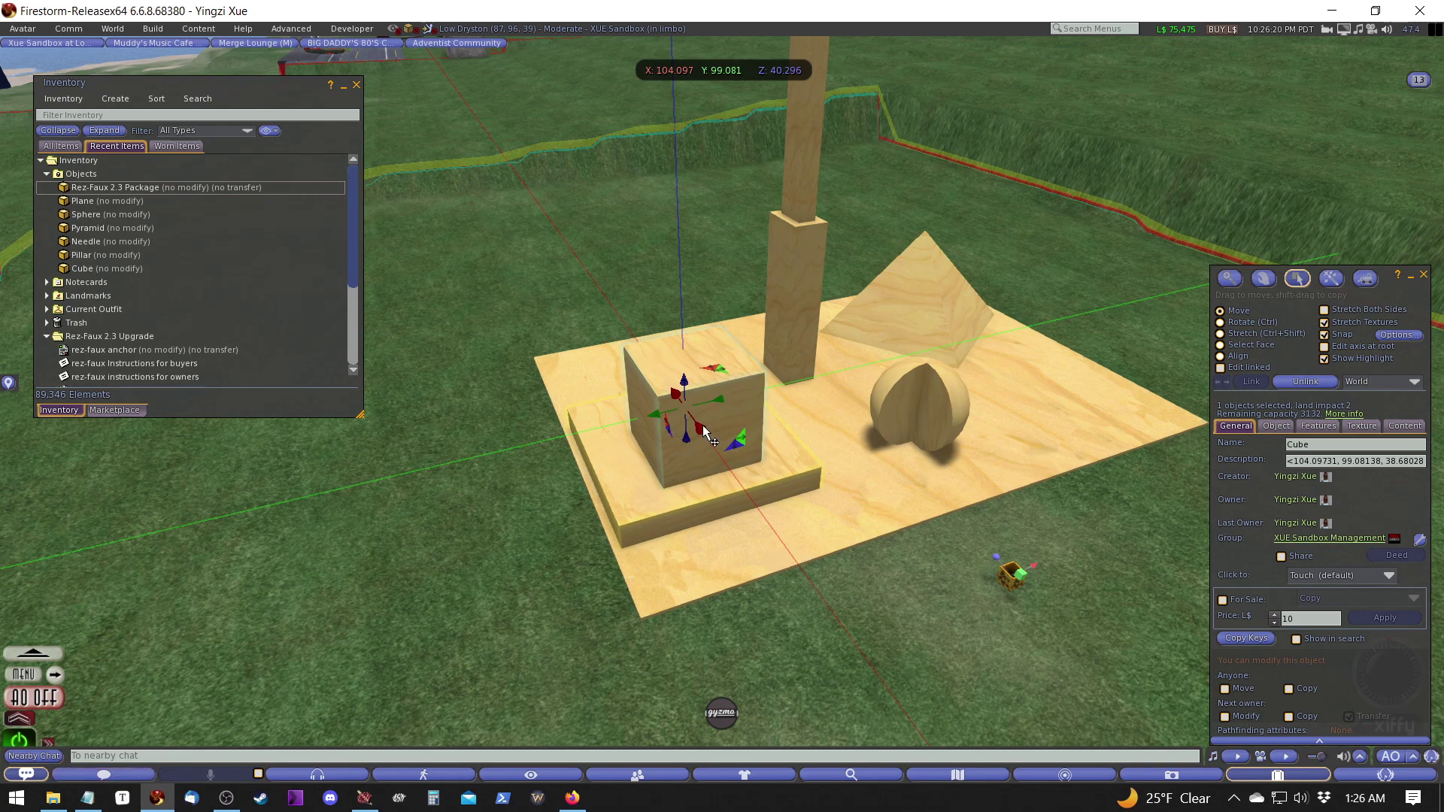
drag(704, 427, 705, 465)
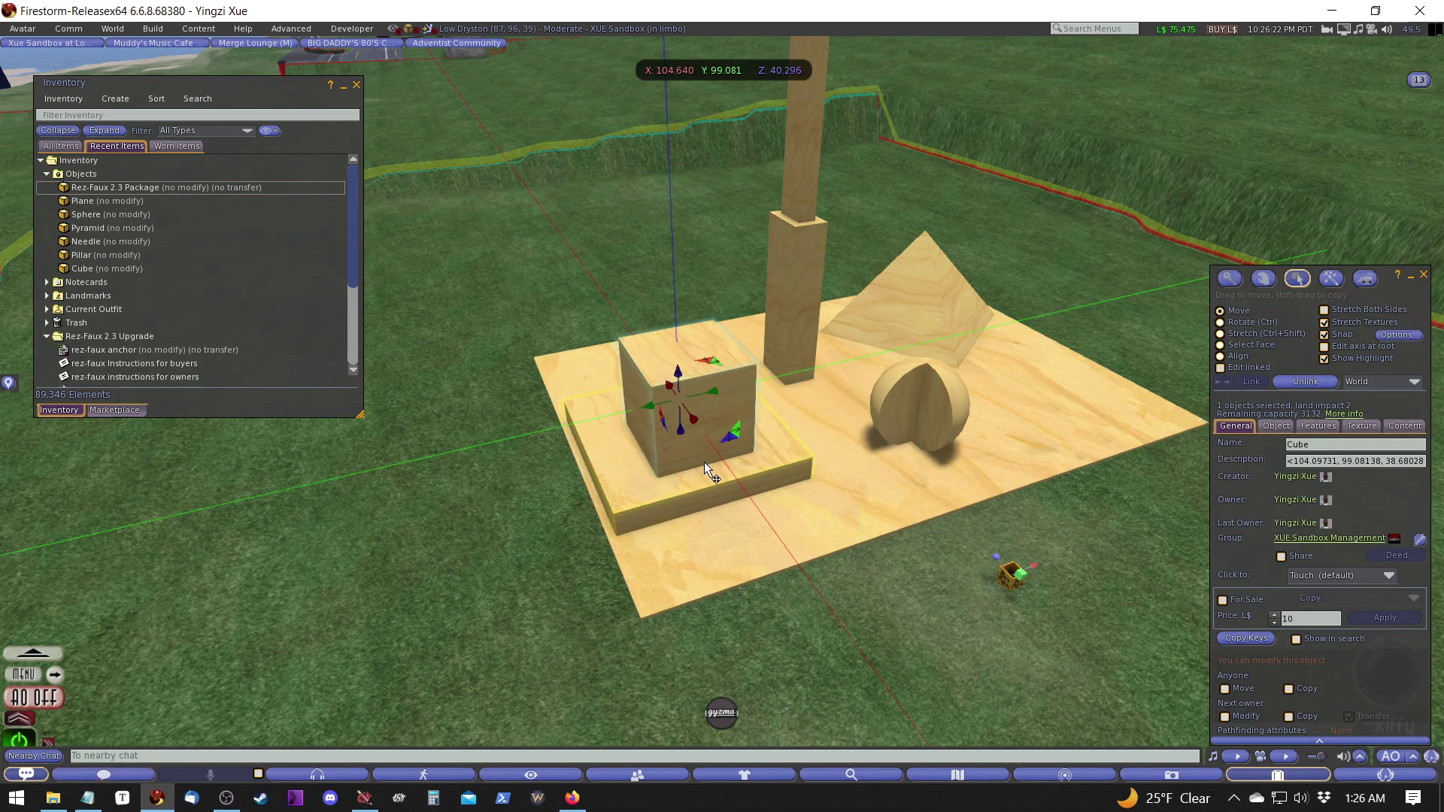
alt+drag(729, 423, 976, 491)
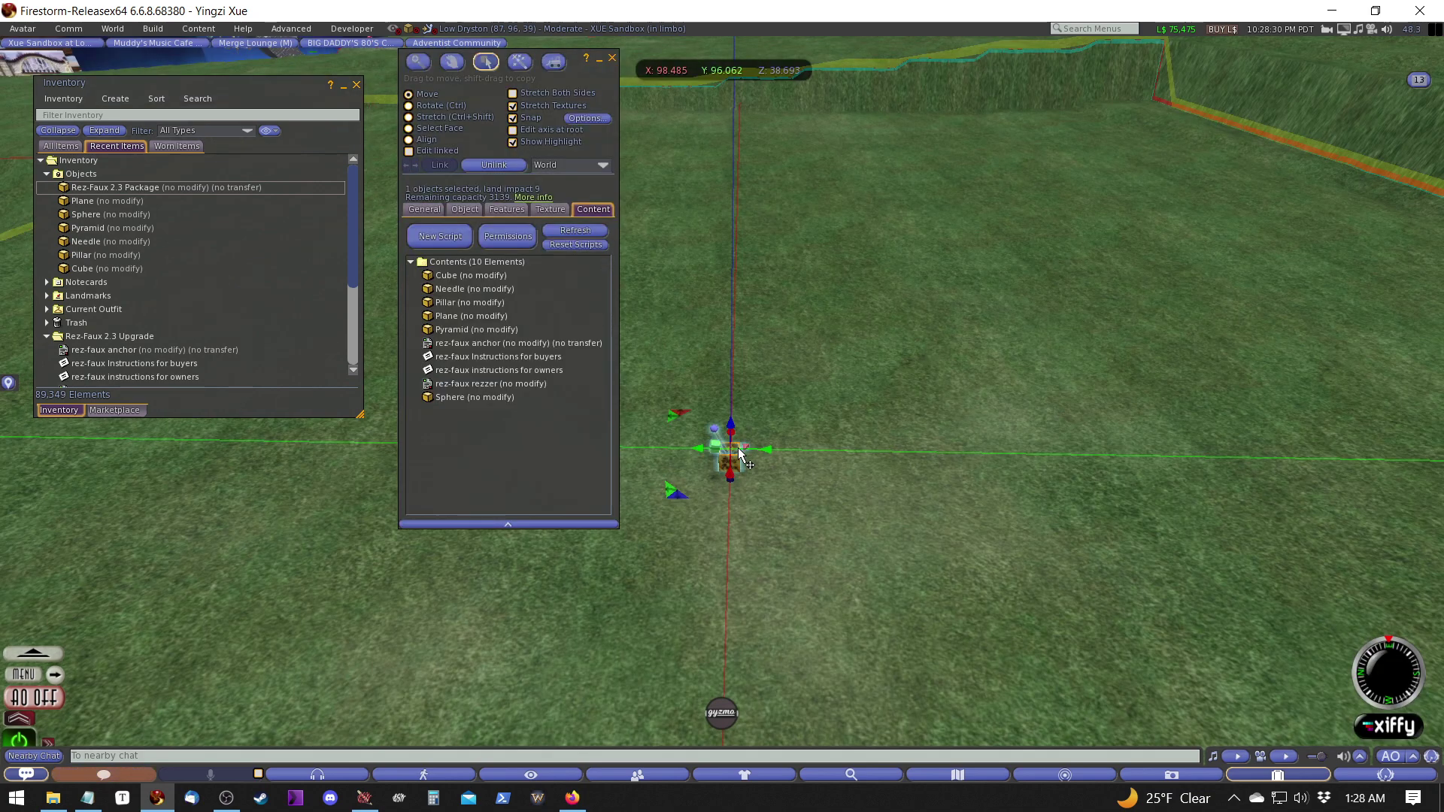
- Make the Rez-Faux package box sellable through Touch, Let Me Sell and I'm Sure
right_click(733, 459)
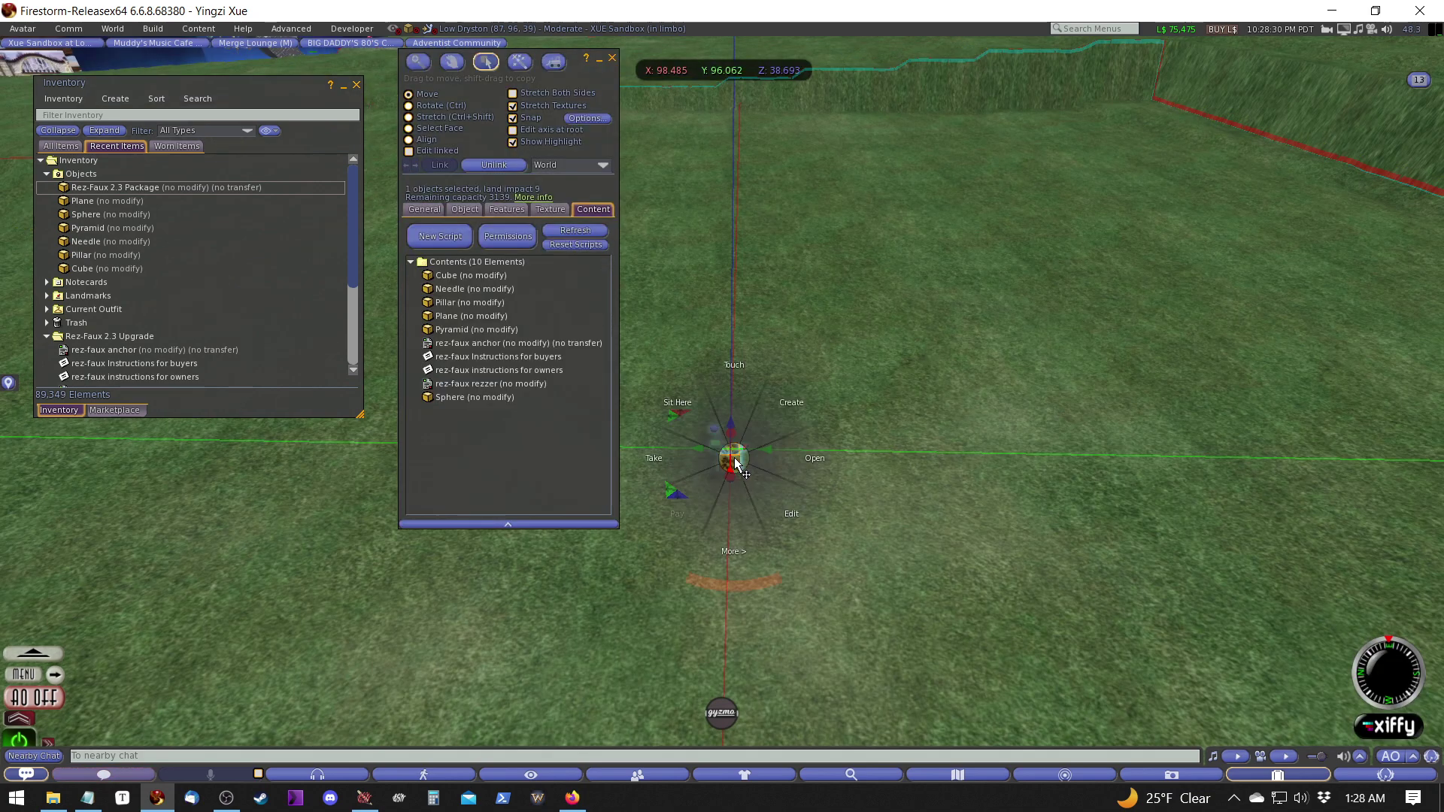
click(734, 409)
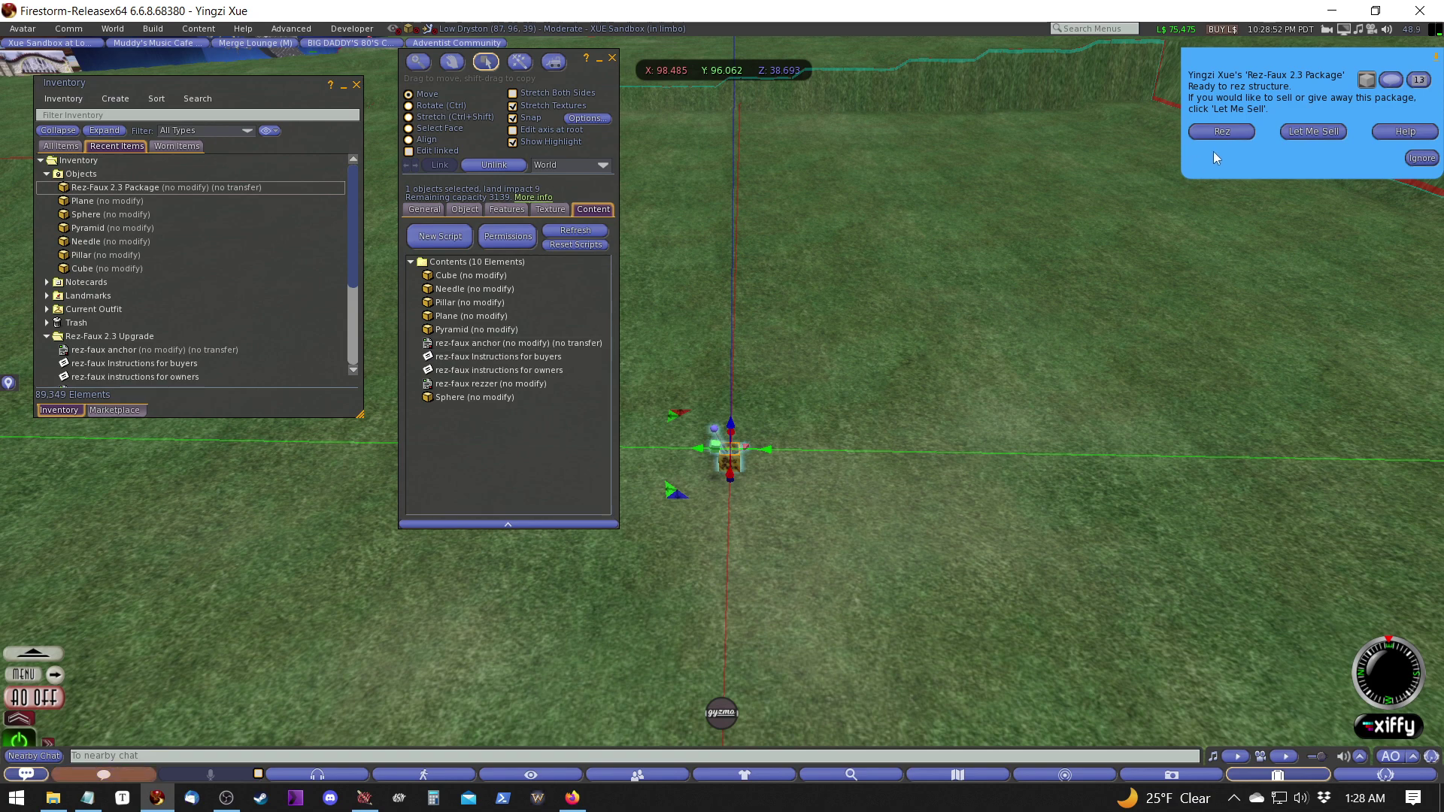
click(582, 342)
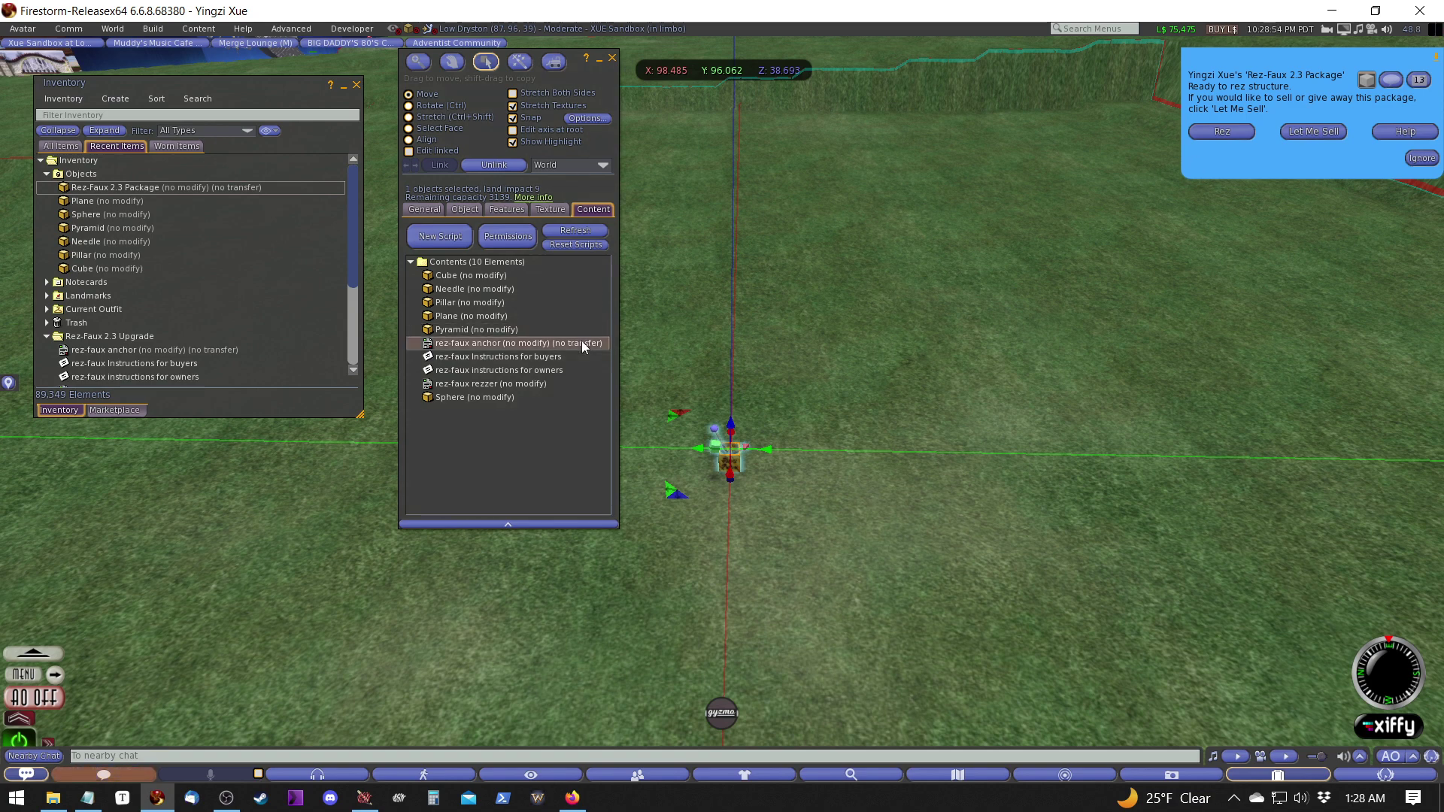
click(1324, 133)
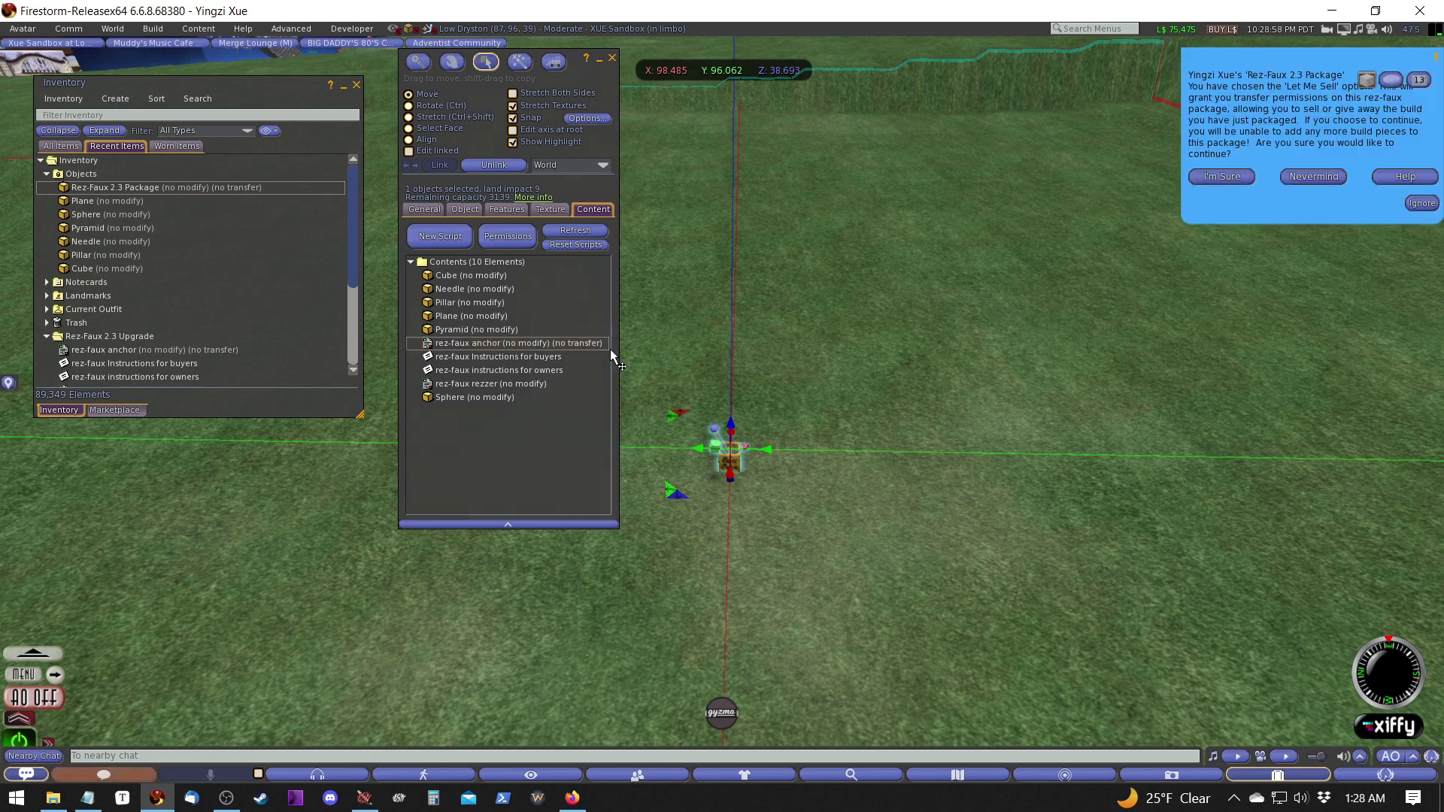
click(1222, 178)
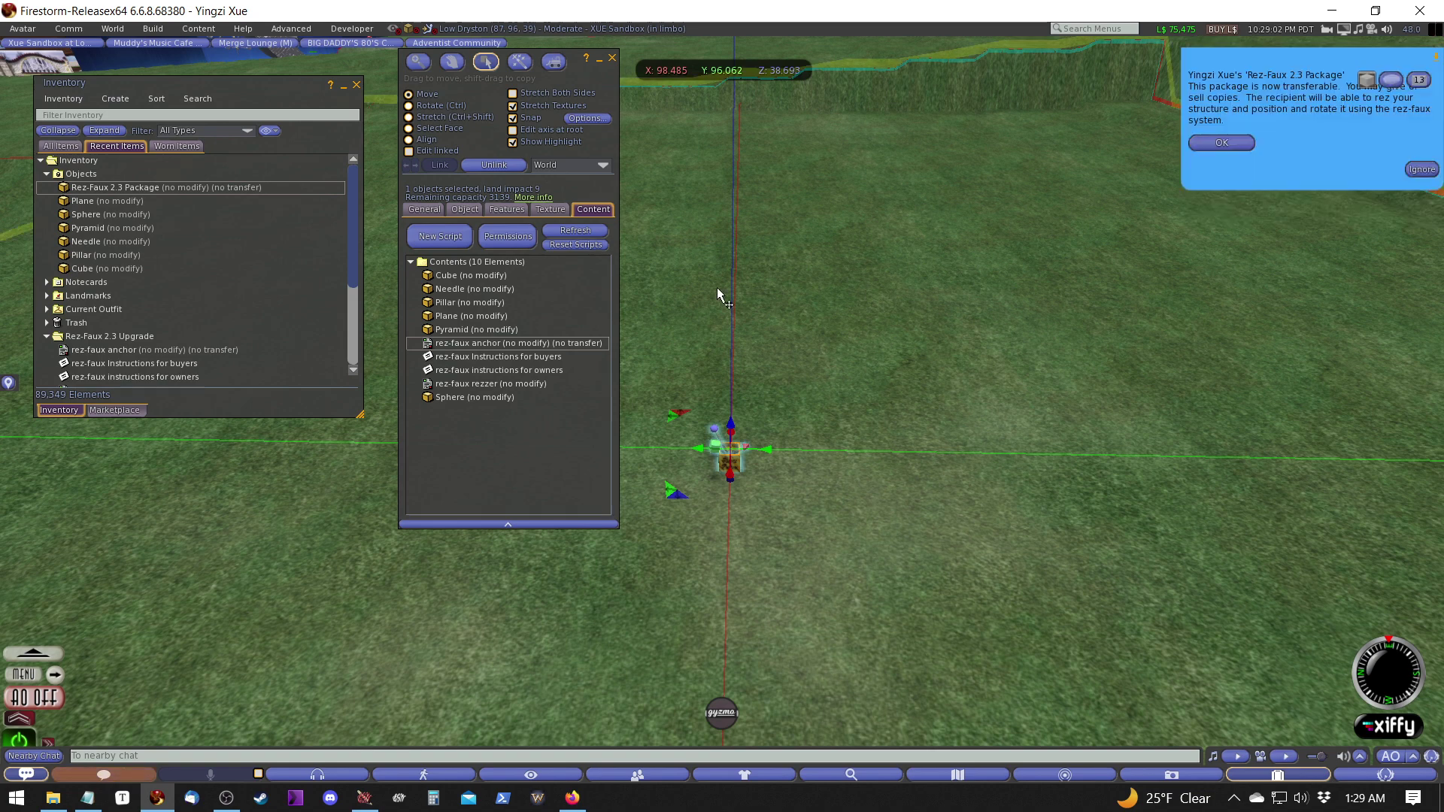
- Delete the rez-faux anchor from the package contents and dismiss the transferable notice
click(594, 344)
key(Delete)
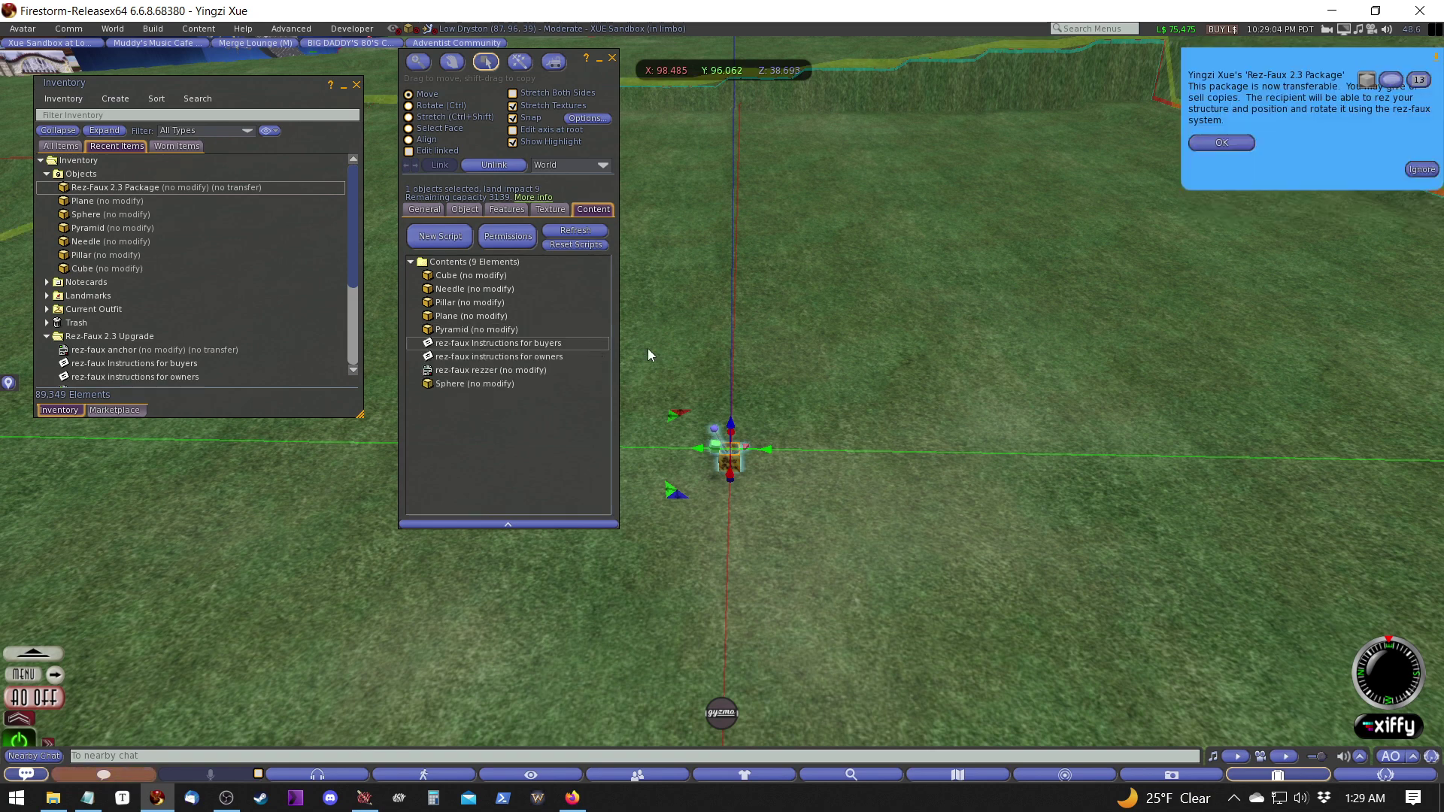
click(1243, 141)
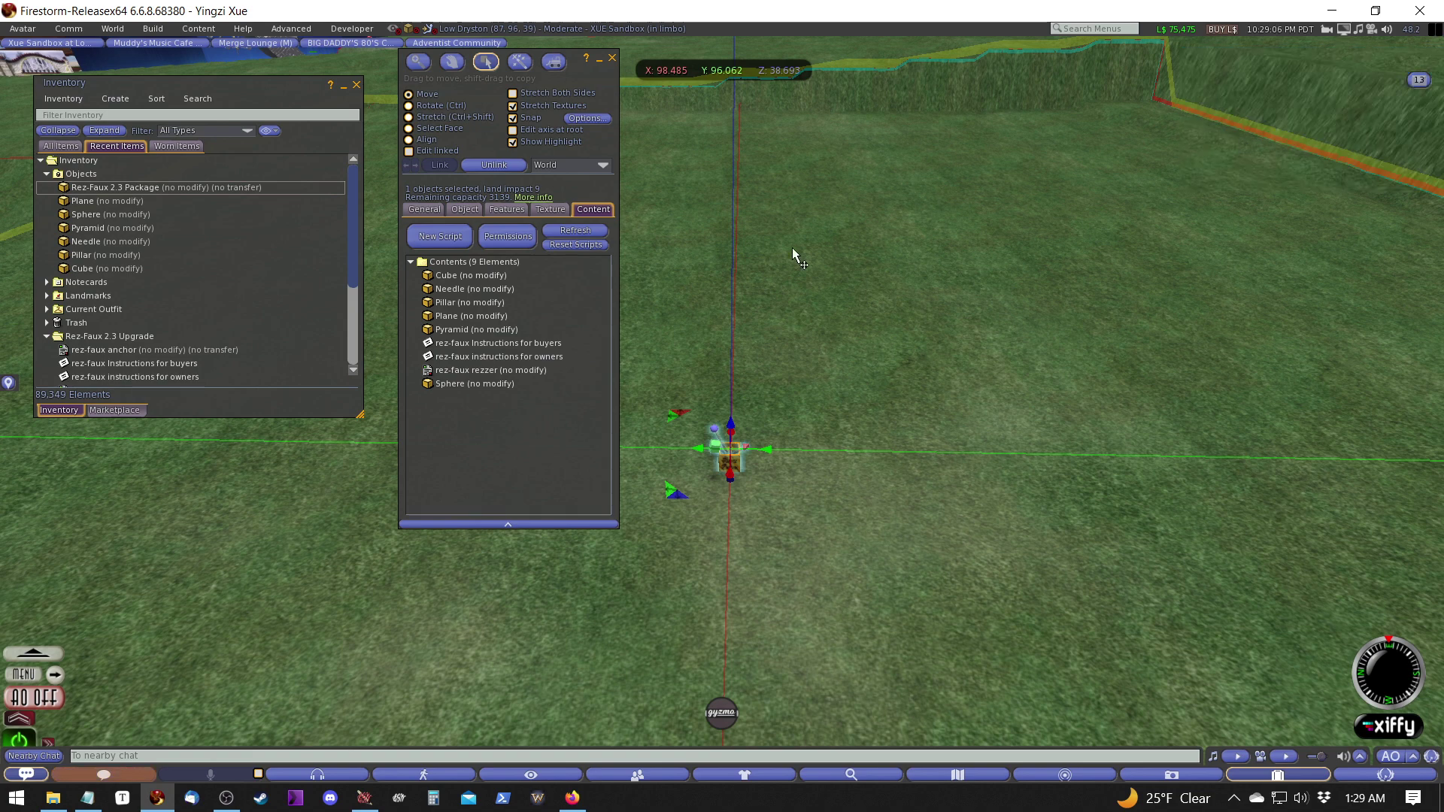